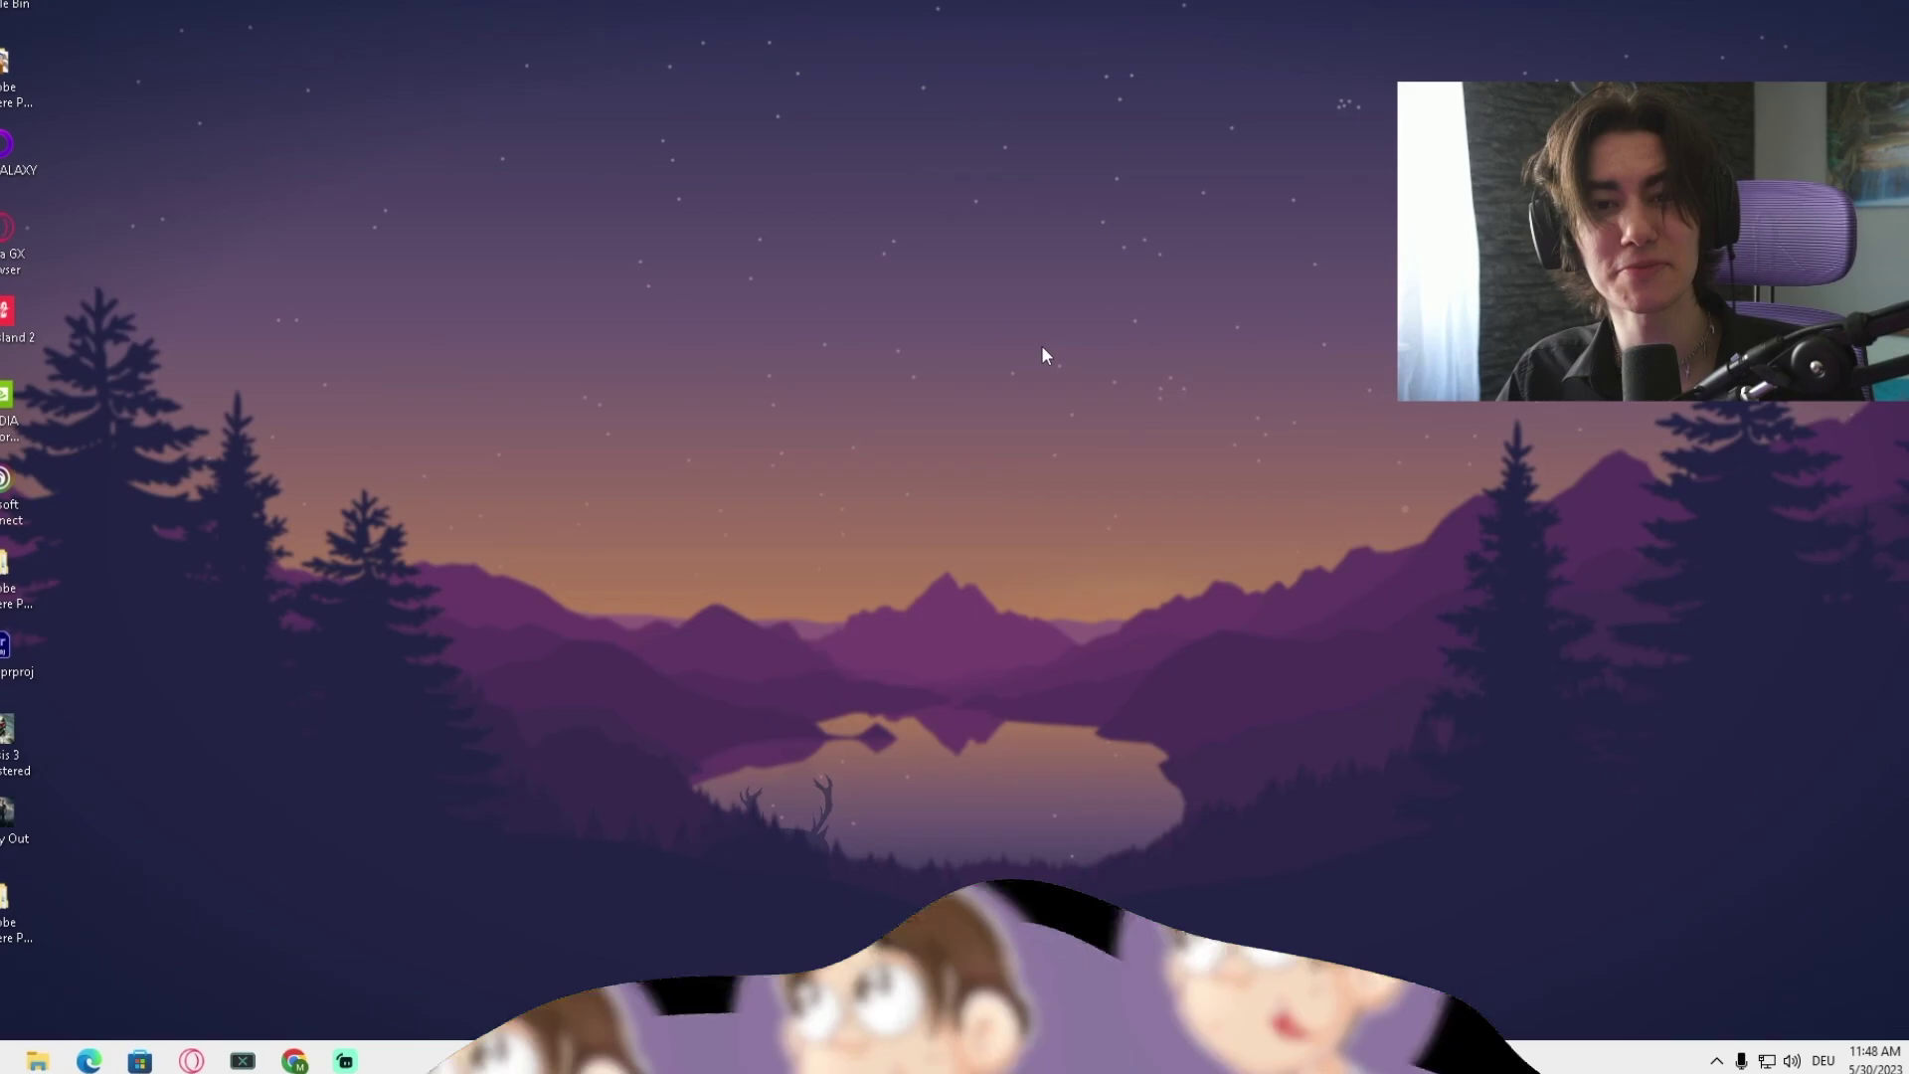
# Step: Find Game Mode through Start search and open its Gaming settings page with Game Mode On
pyautogui.press('super')
pyautogui.write('gam')
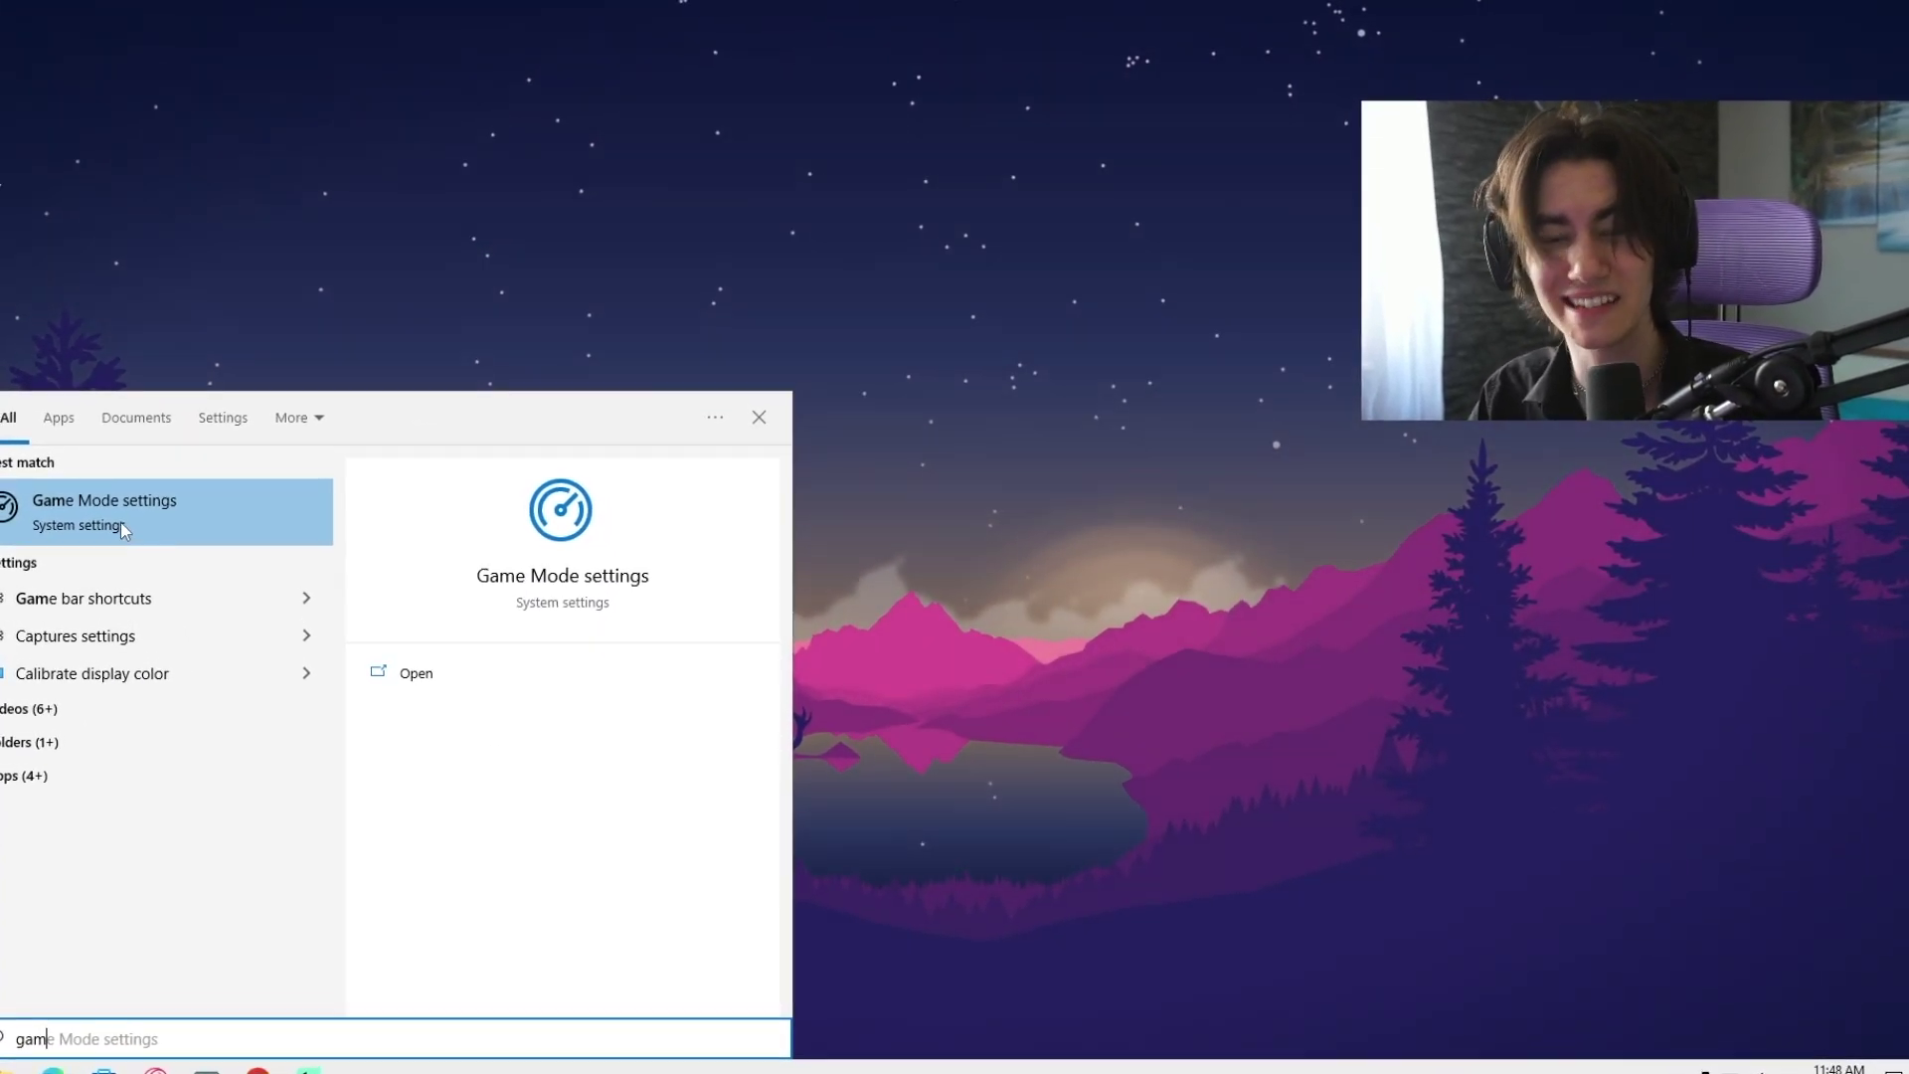
pyautogui.click(121, 522)
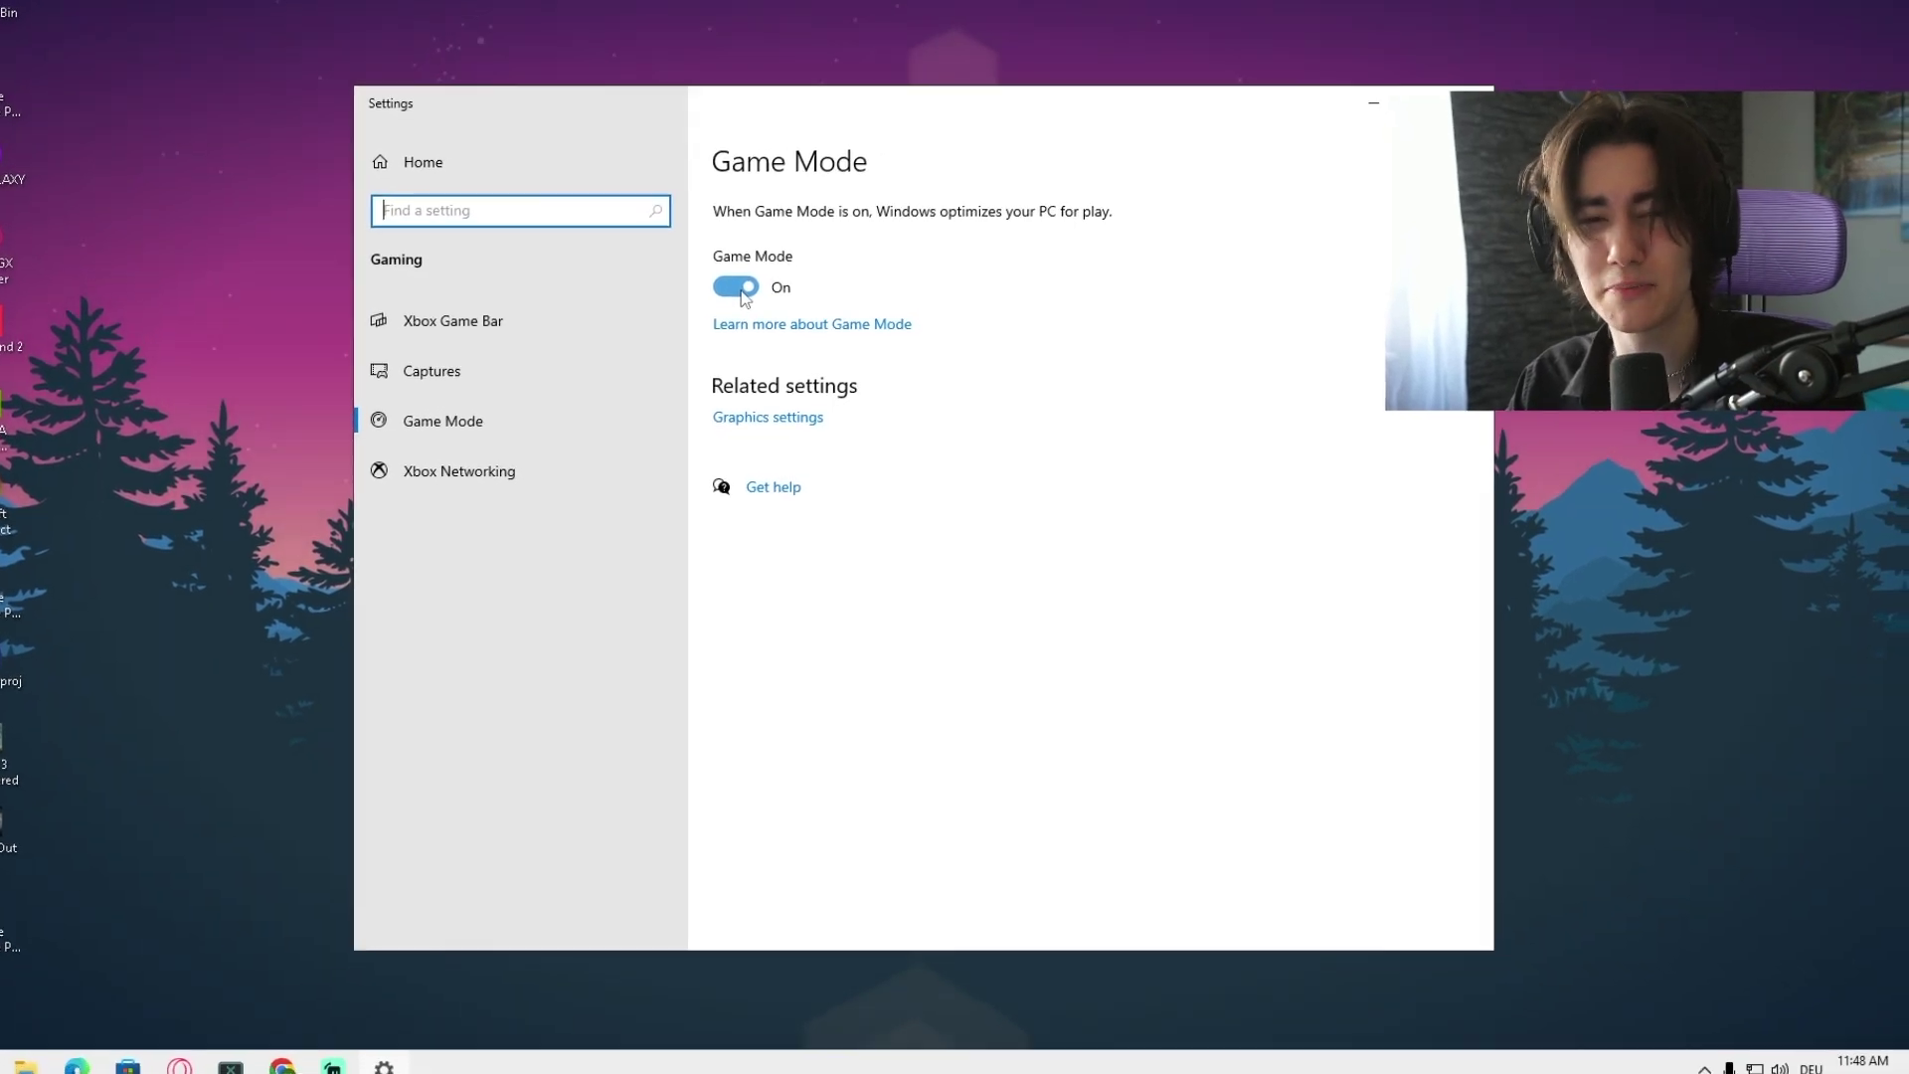
# Step: Open Graphics settings and check that GPU scheduling is On and four apps use High performance
pyautogui.click(748, 428)
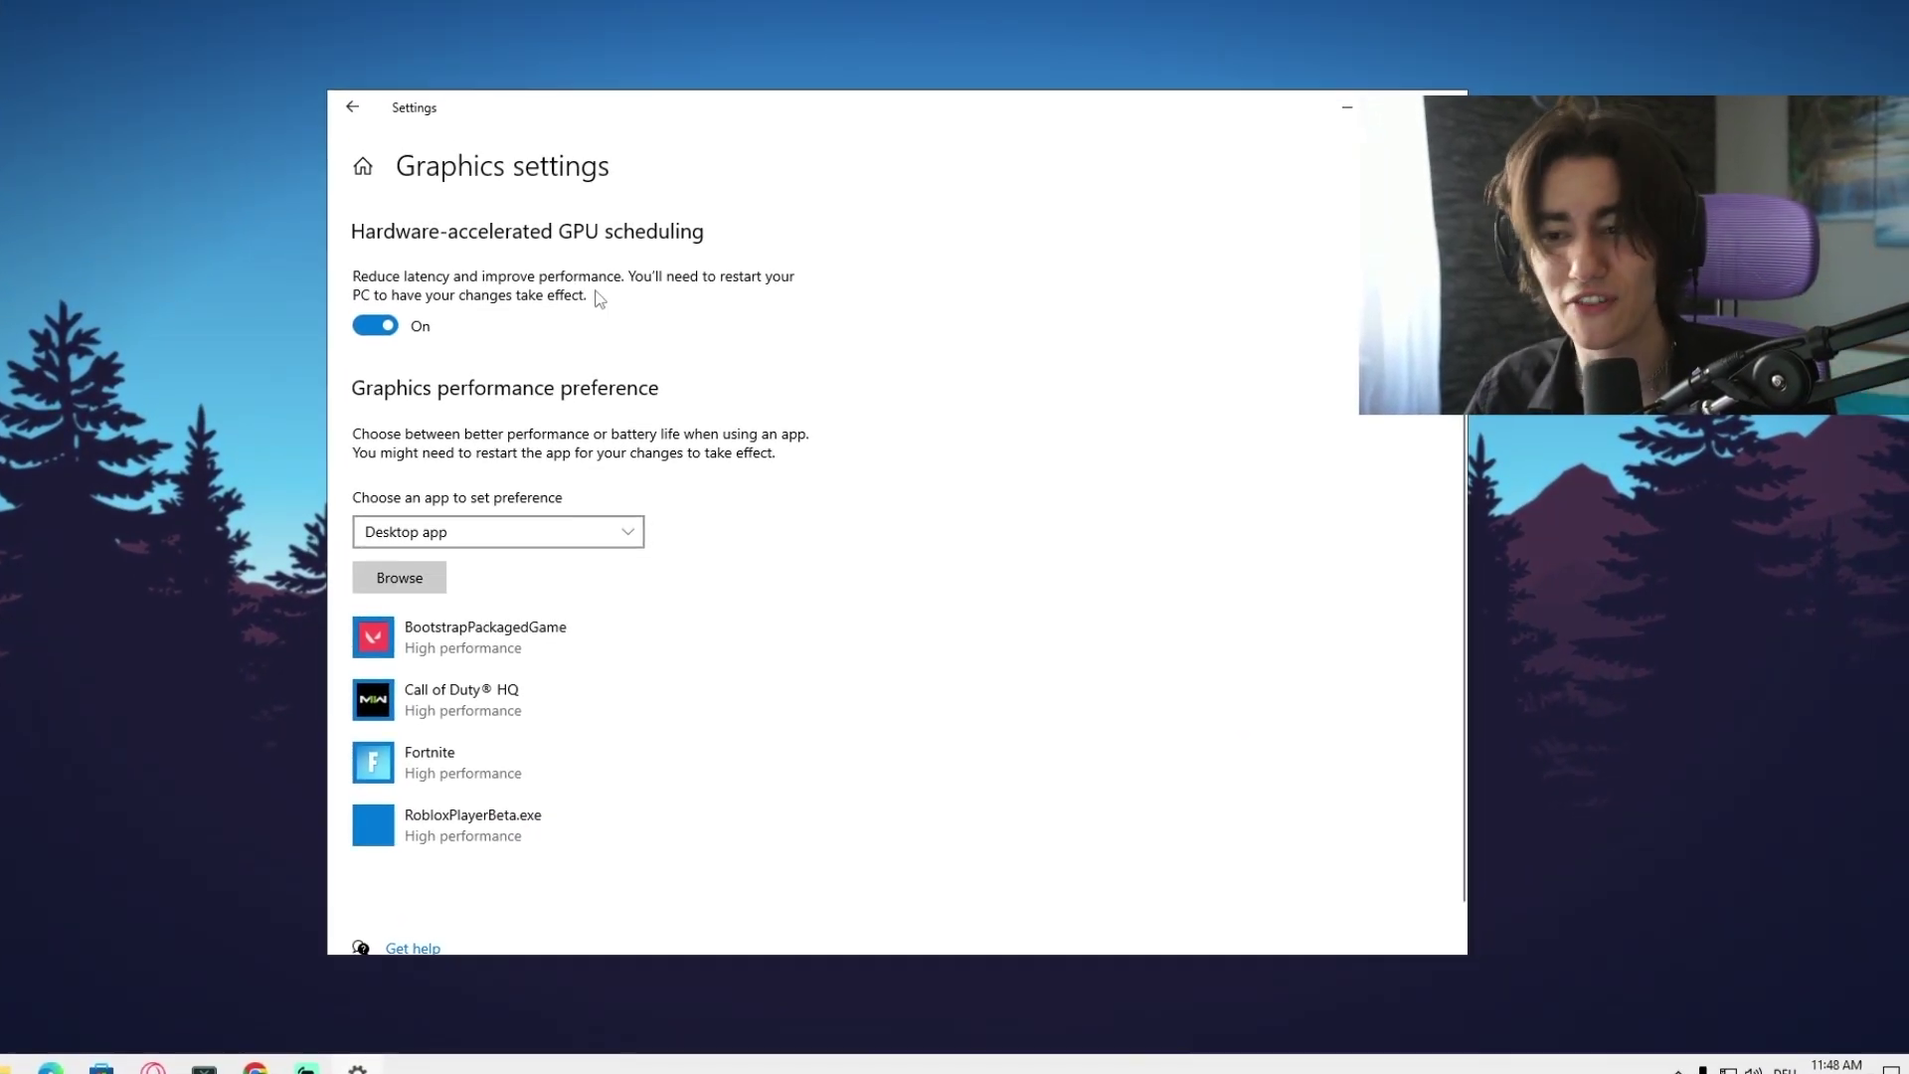
pyautogui.scroll(-1, 541, 733)
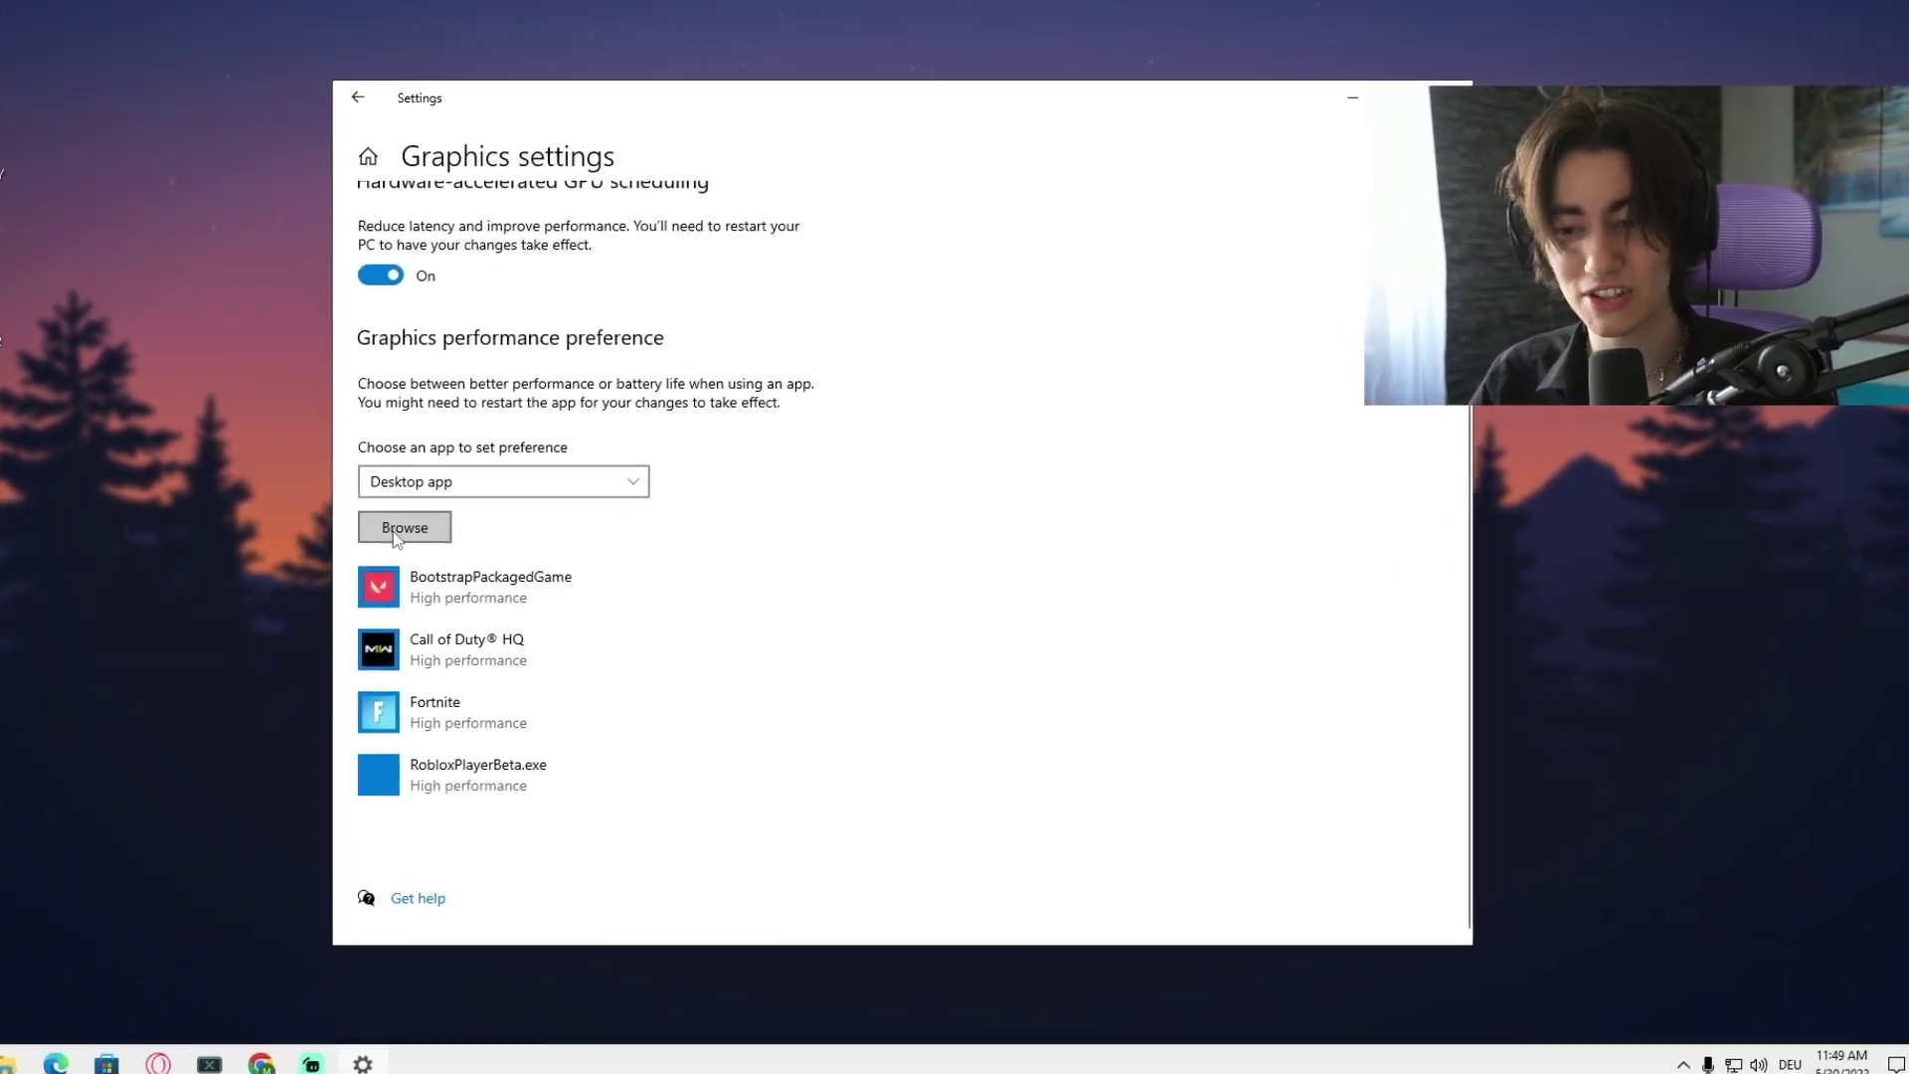
# Step: Browse to C:\Program Files\Epic Games\Fortnite\FortniteGame\Binaries\Win64 and pick FortniteClient-Win64-Shipping.exe
pyautogui.click(397, 530)
pyautogui.doubleClick(606, 423)
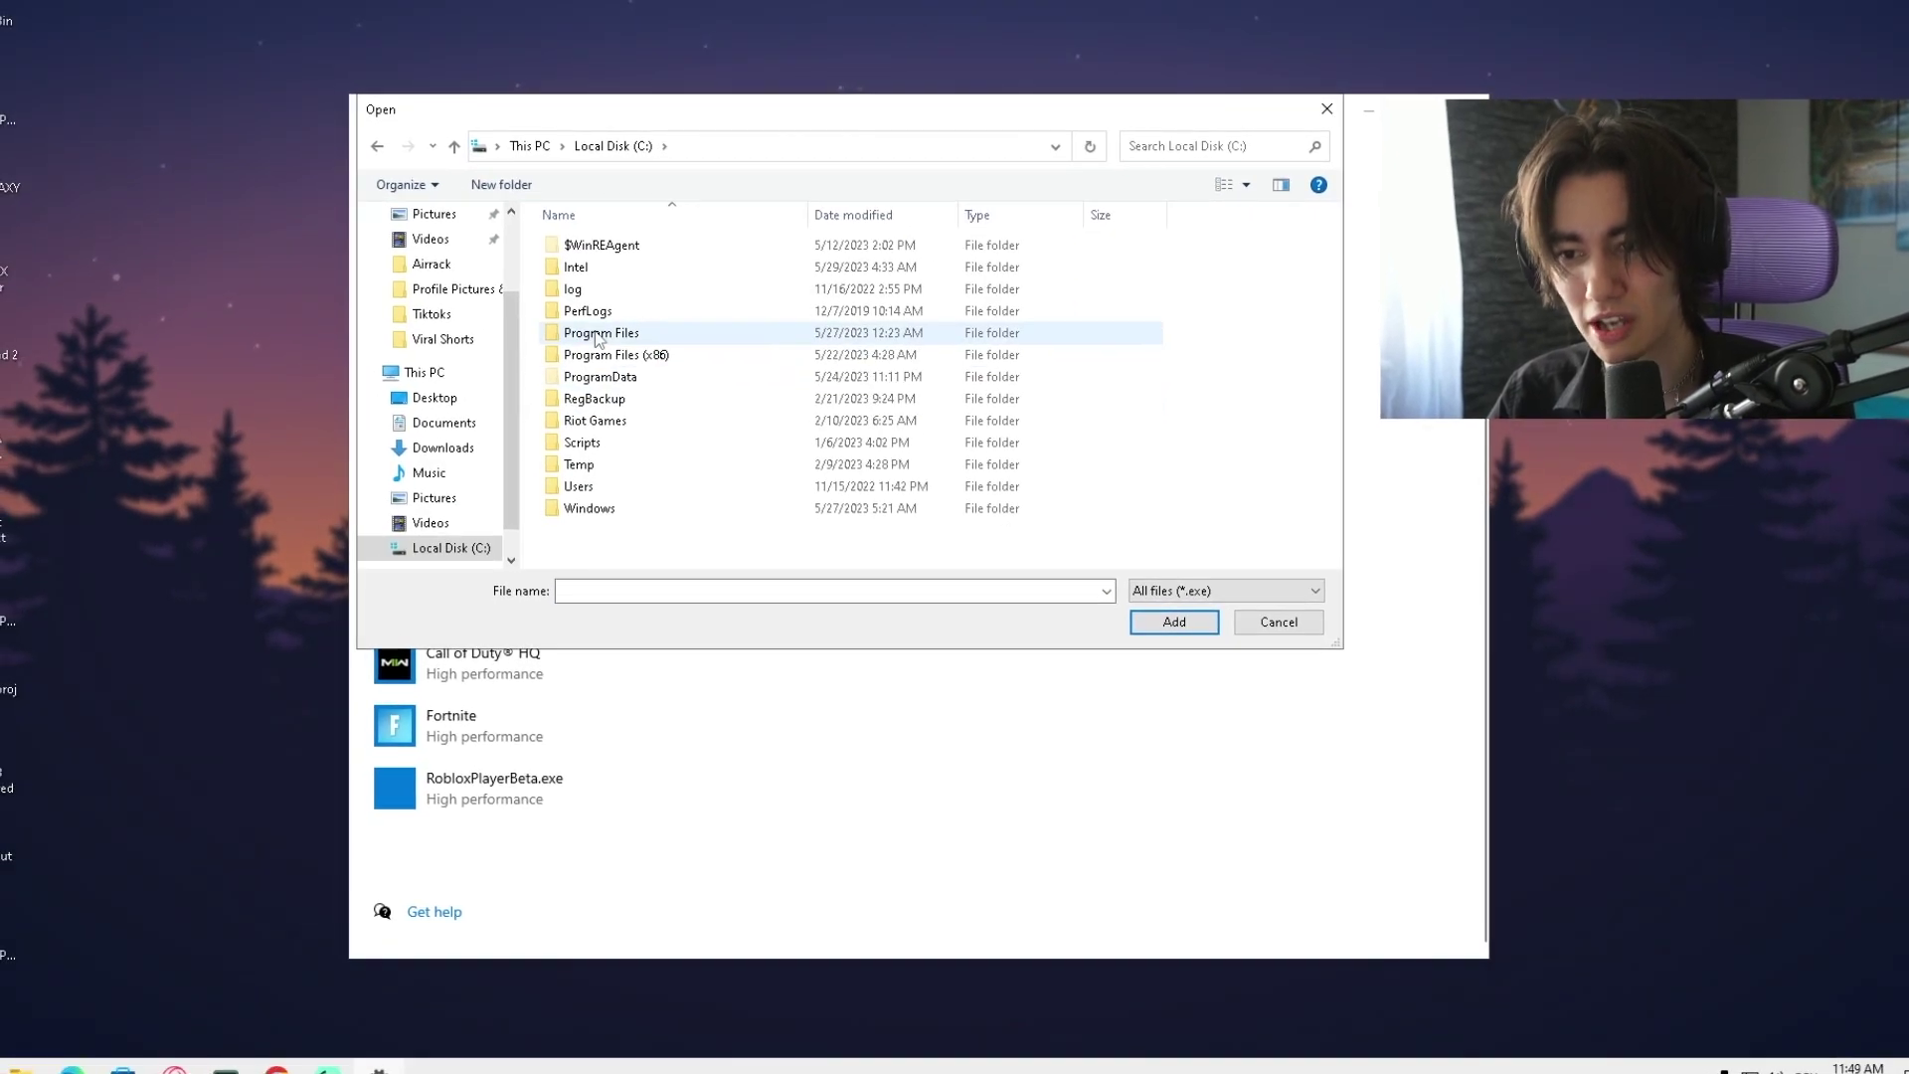
pyautogui.doubleClick(596, 333)
pyautogui.click(601, 440)
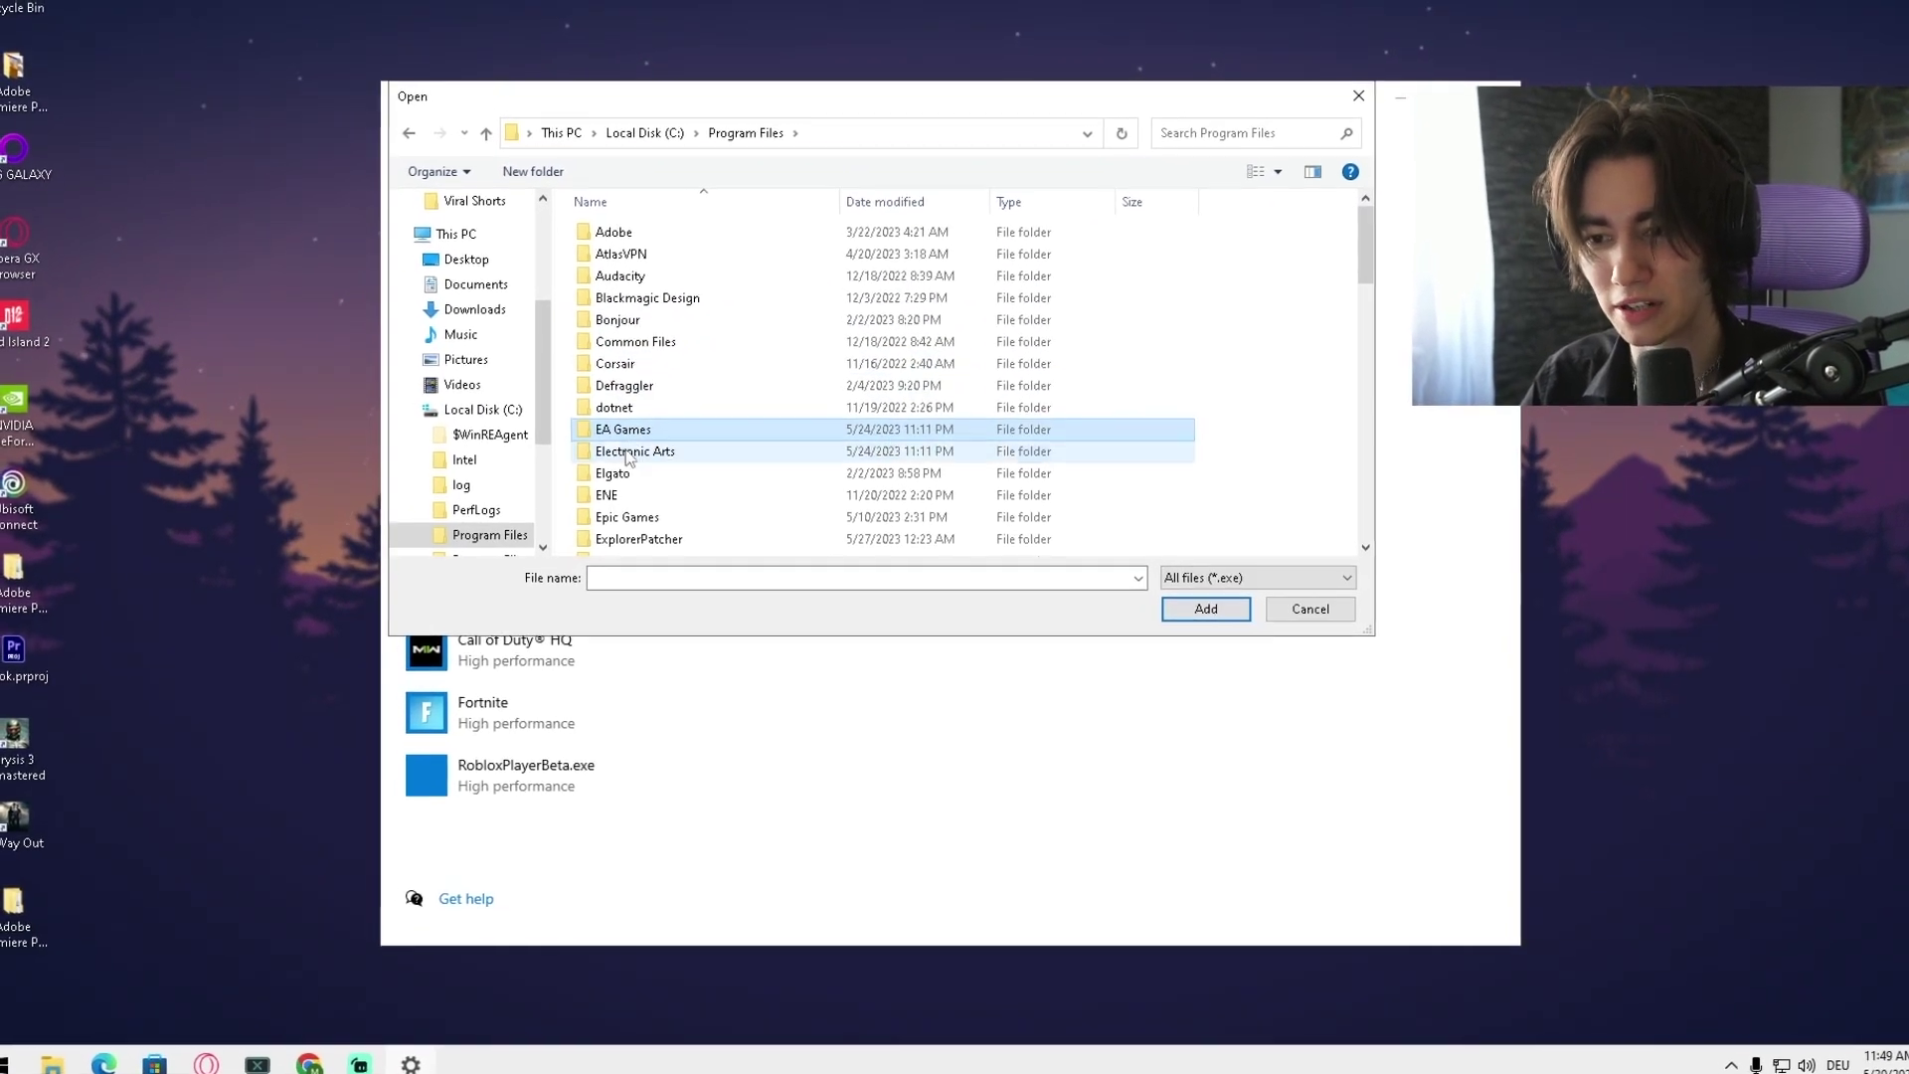
pyautogui.doubleClick(625, 527)
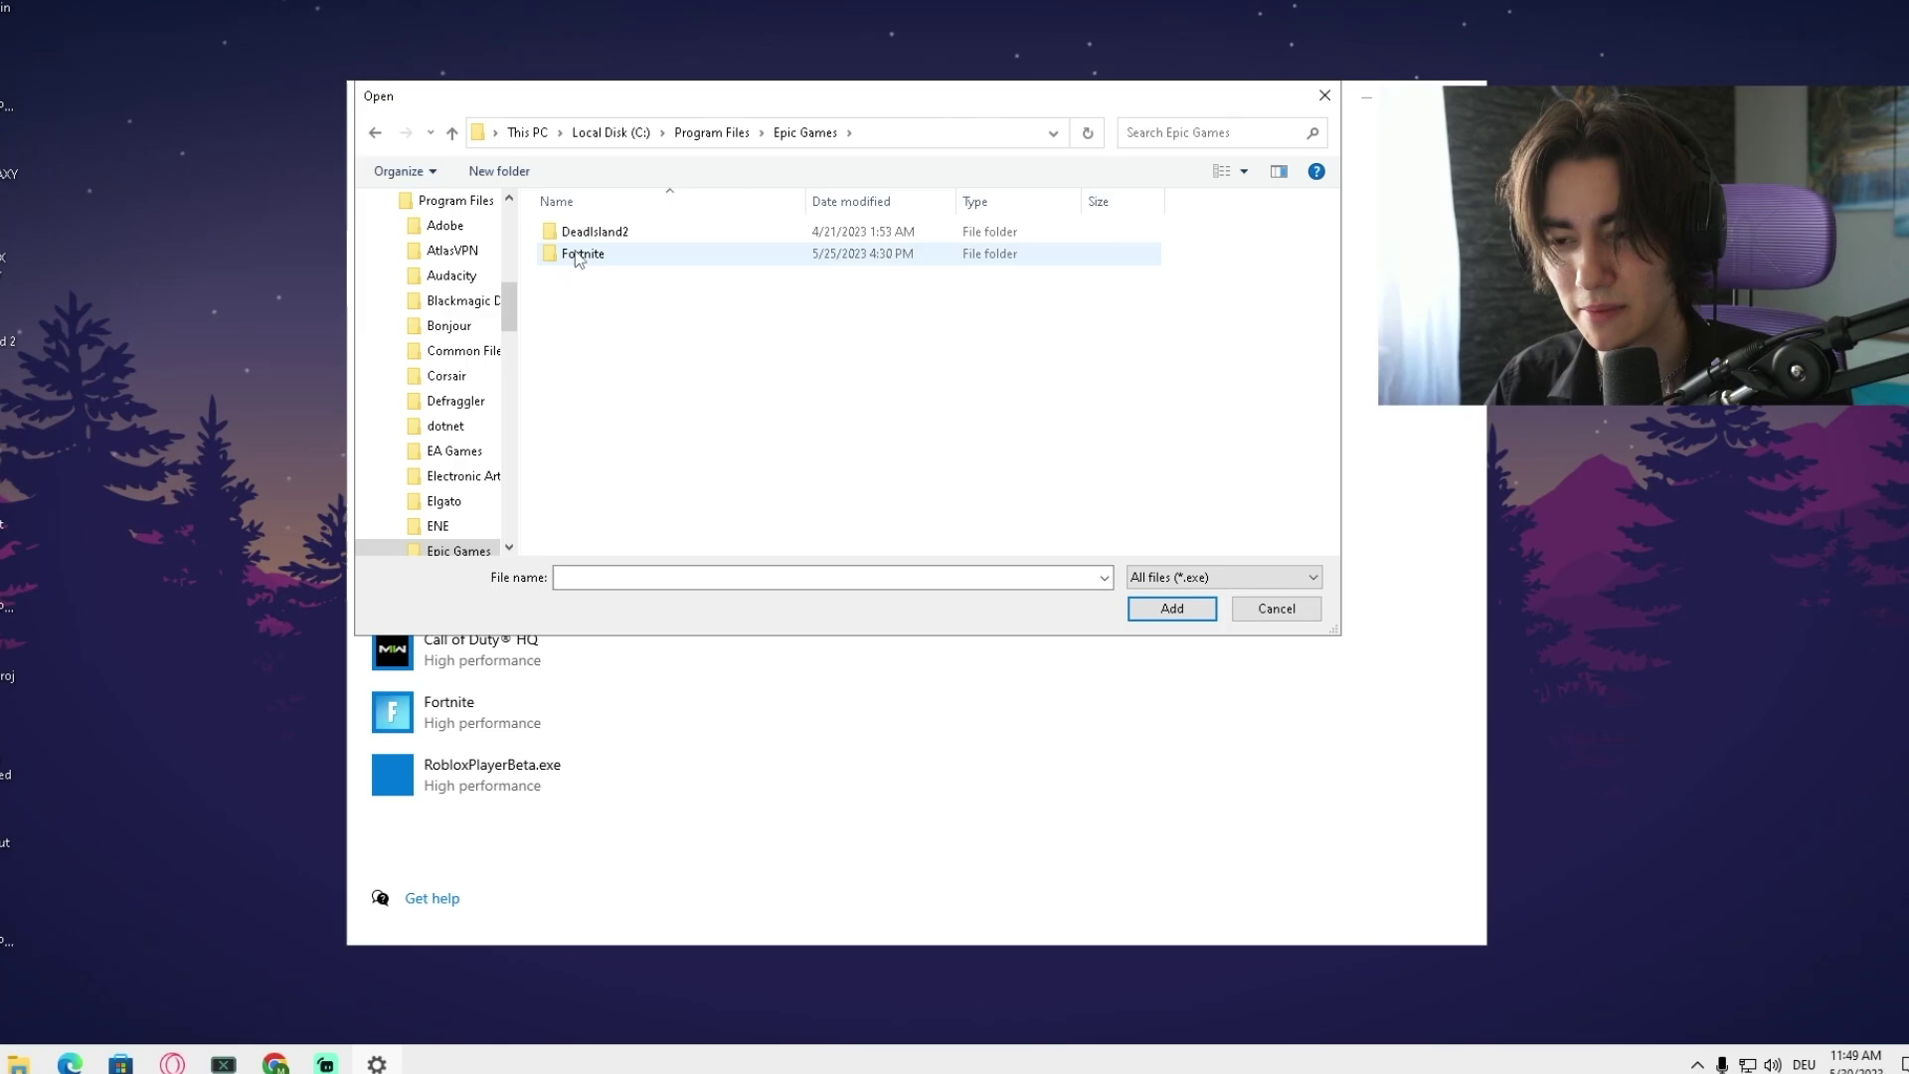
pyautogui.click(613, 270)
pyautogui.doubleClick(568, 257)
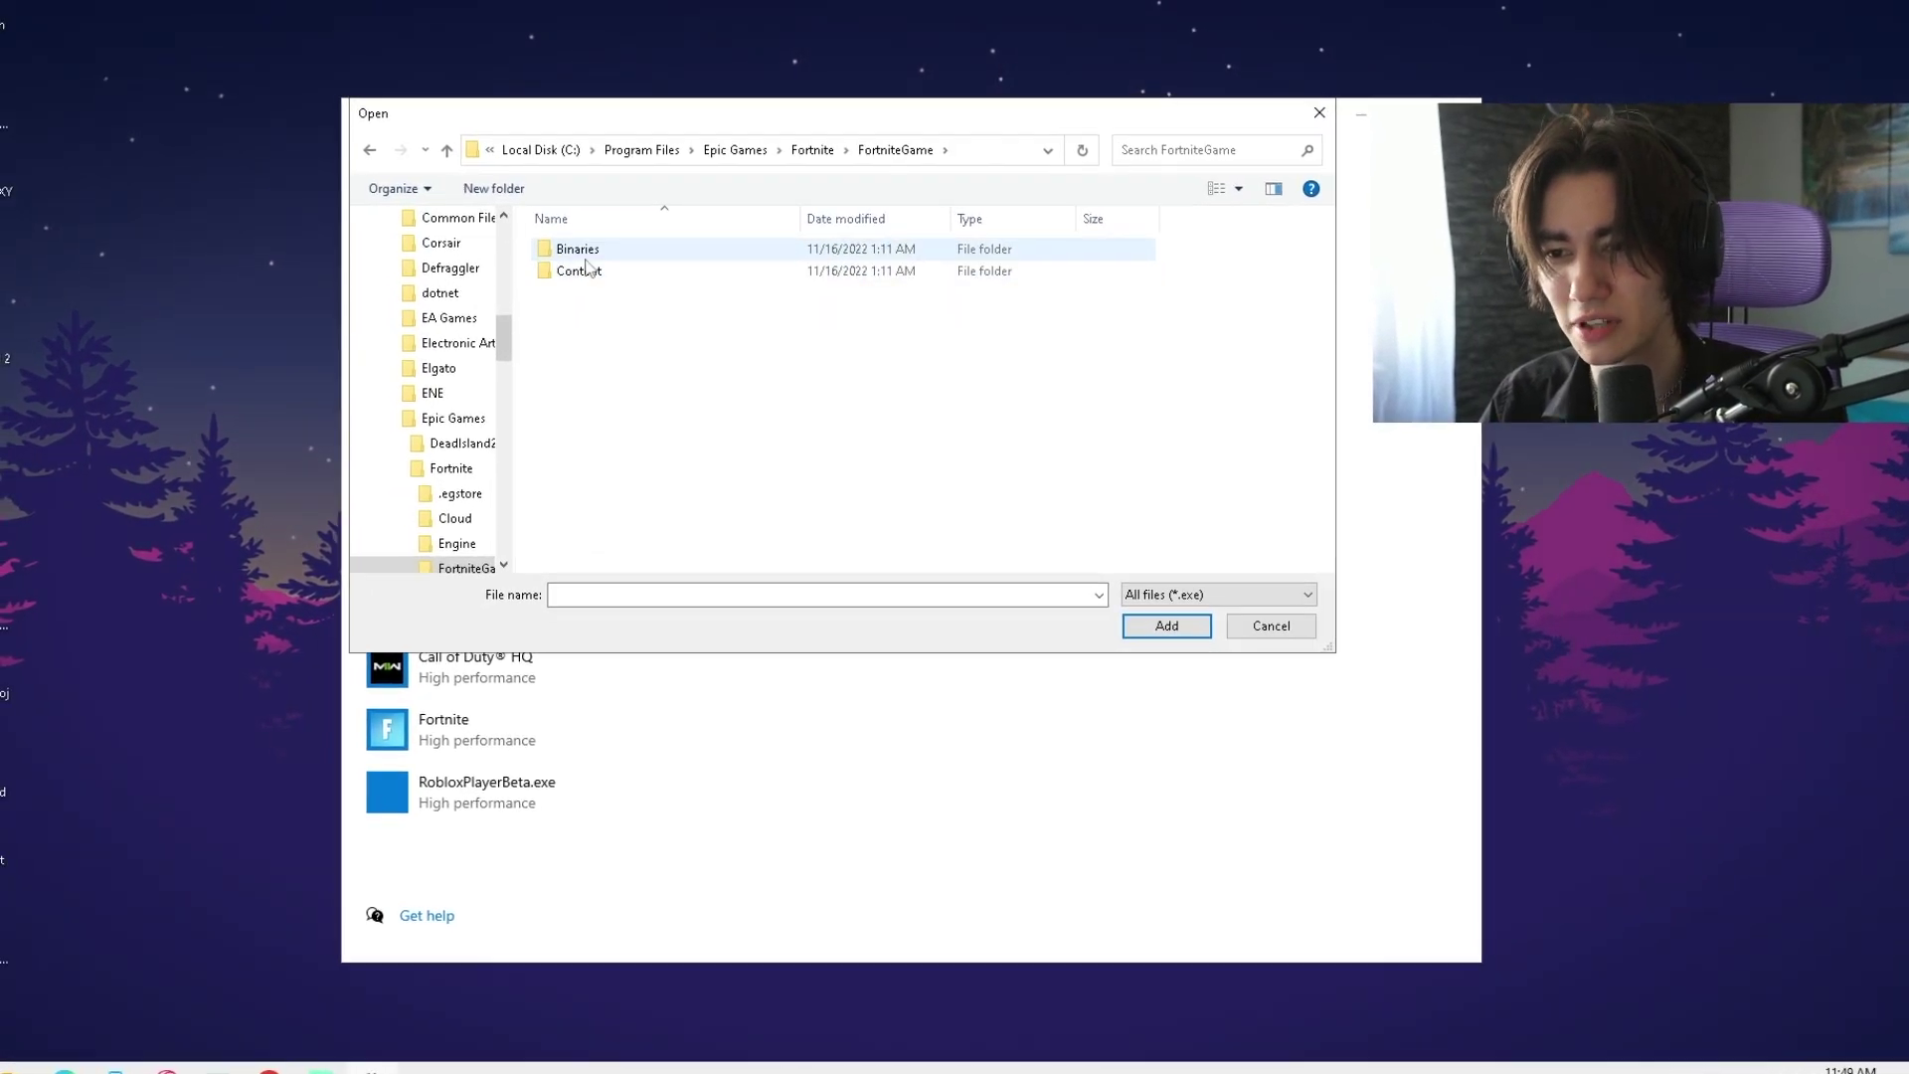
pyautogui.doubleClick(581, 268)
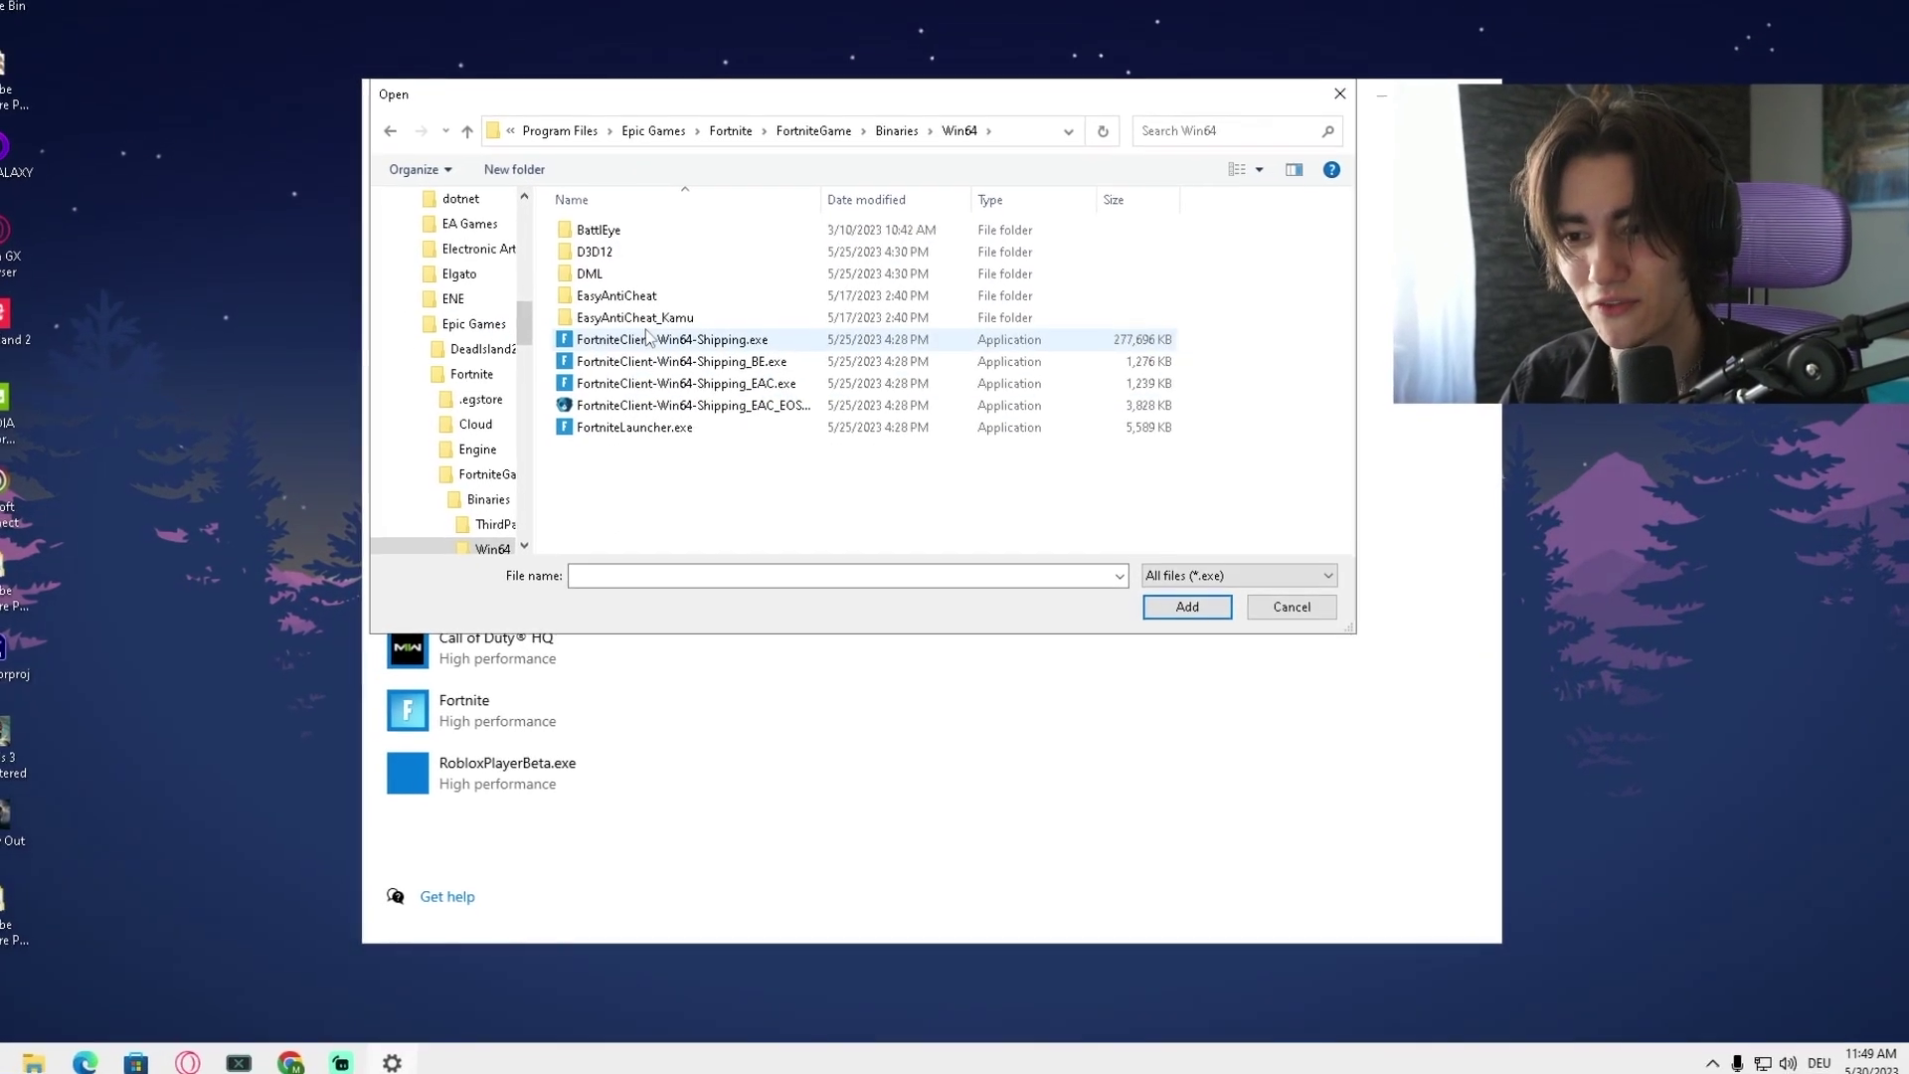
pyautogui.click(644, 355)
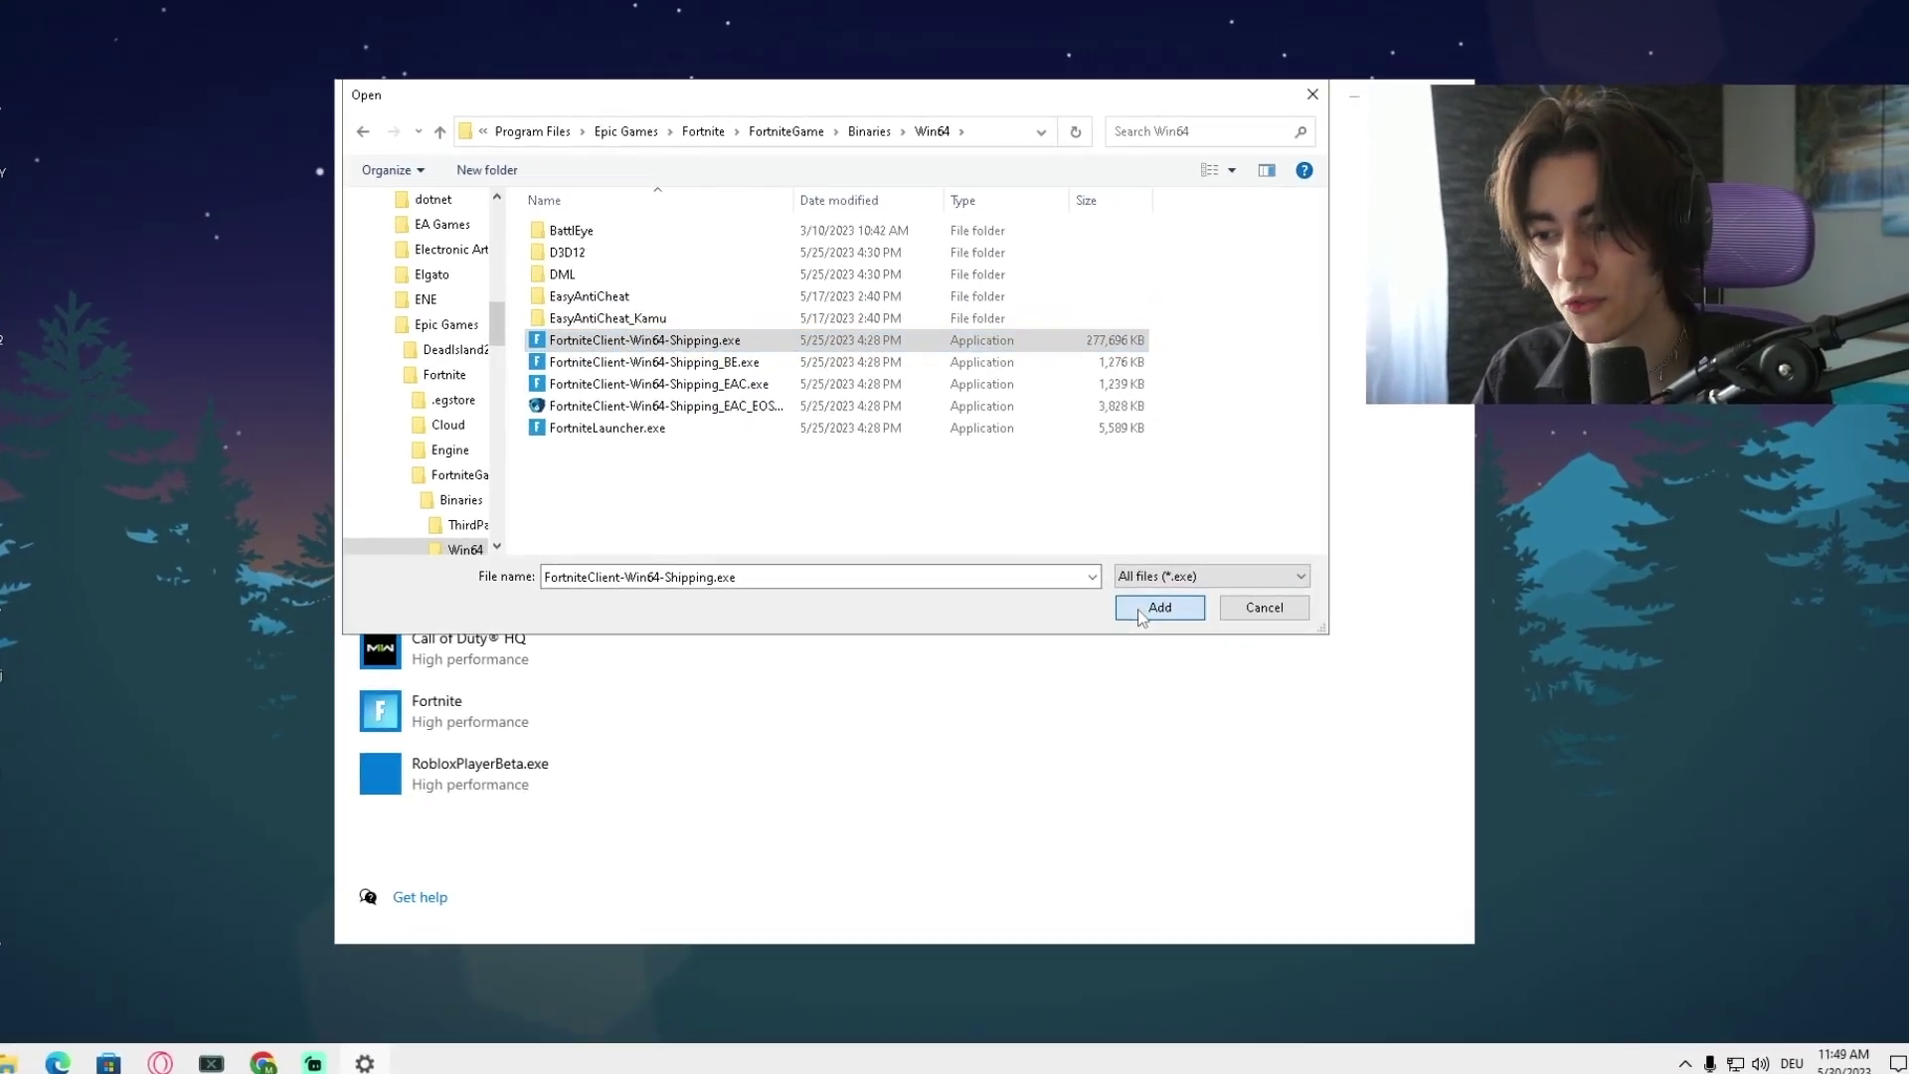
# Step: Add Fortnite to the app list and set its preference to High performance on the RTX 3070 Ti
pyautogui.click(1258, 623)
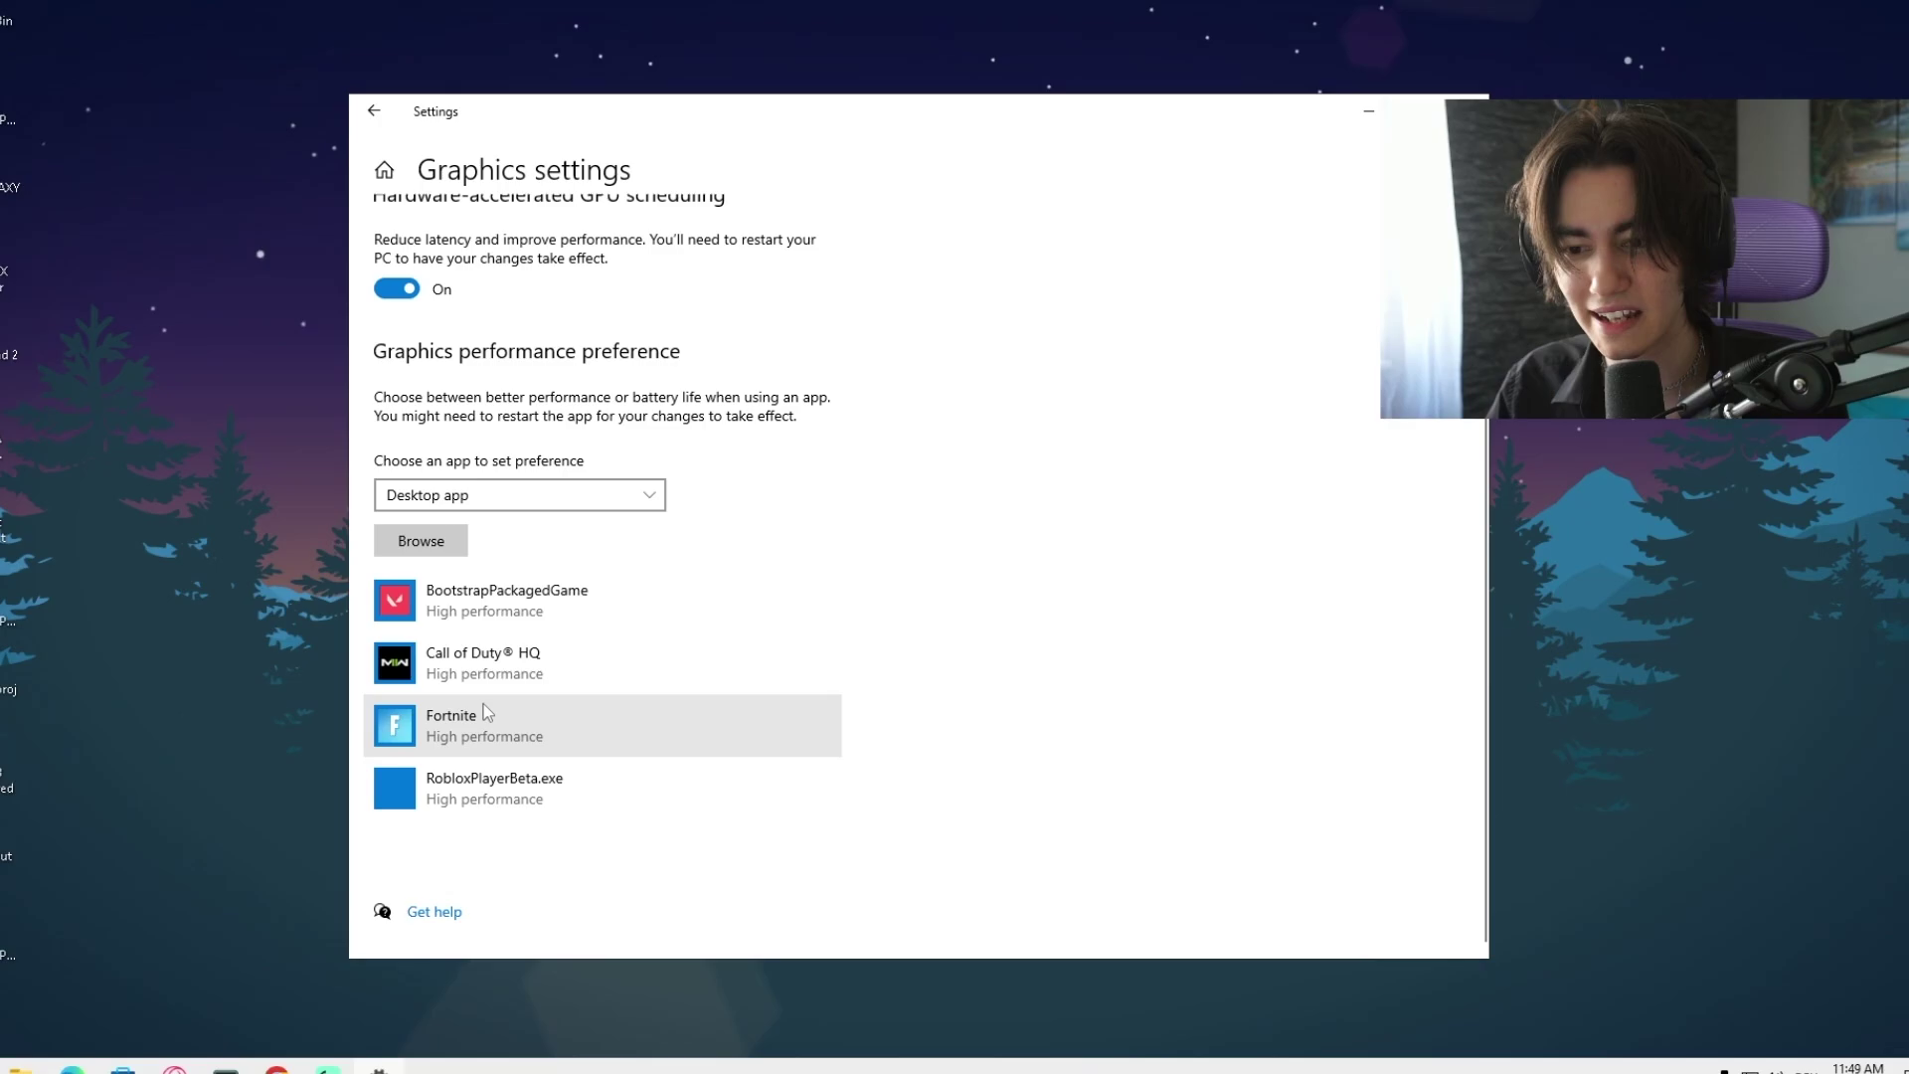
pyautogui.click(492, 718)
pyautogui.scroll(-1, 582, 654)
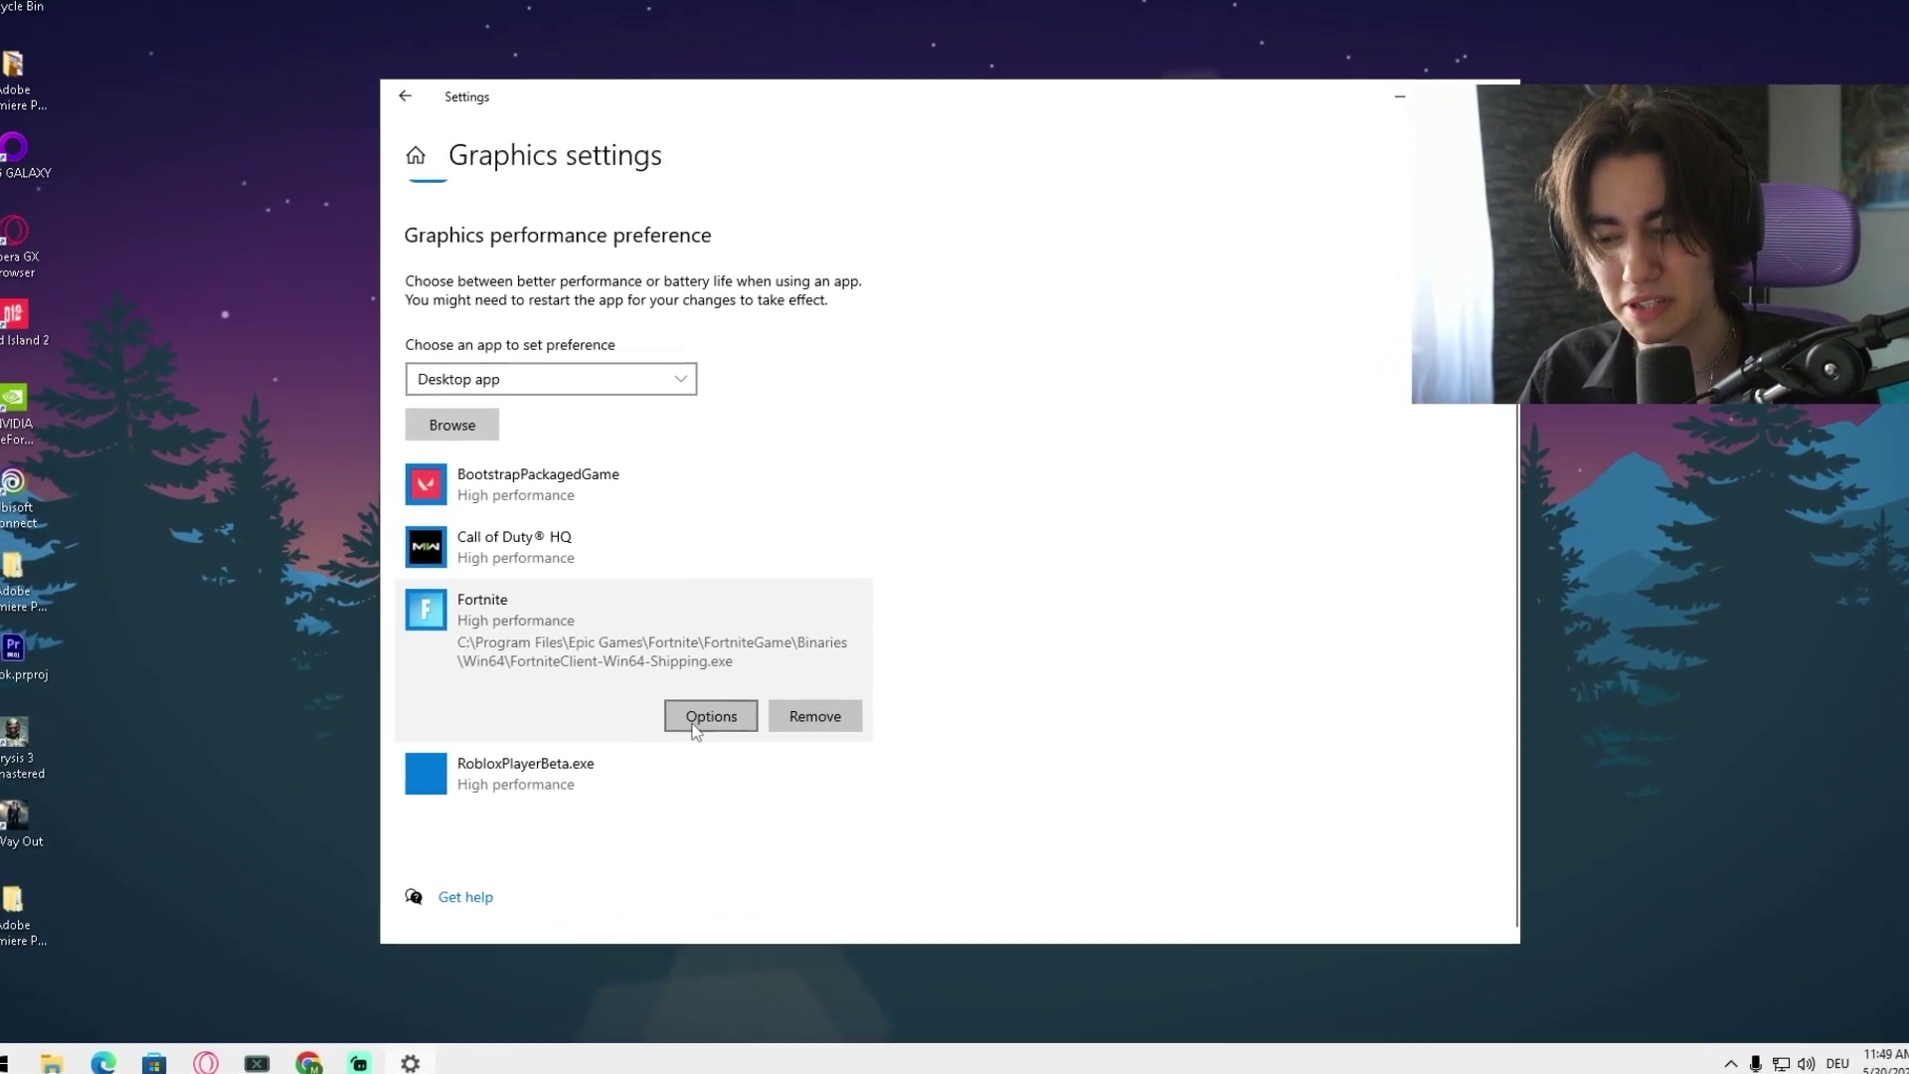
pyautogui.click(701, 716)
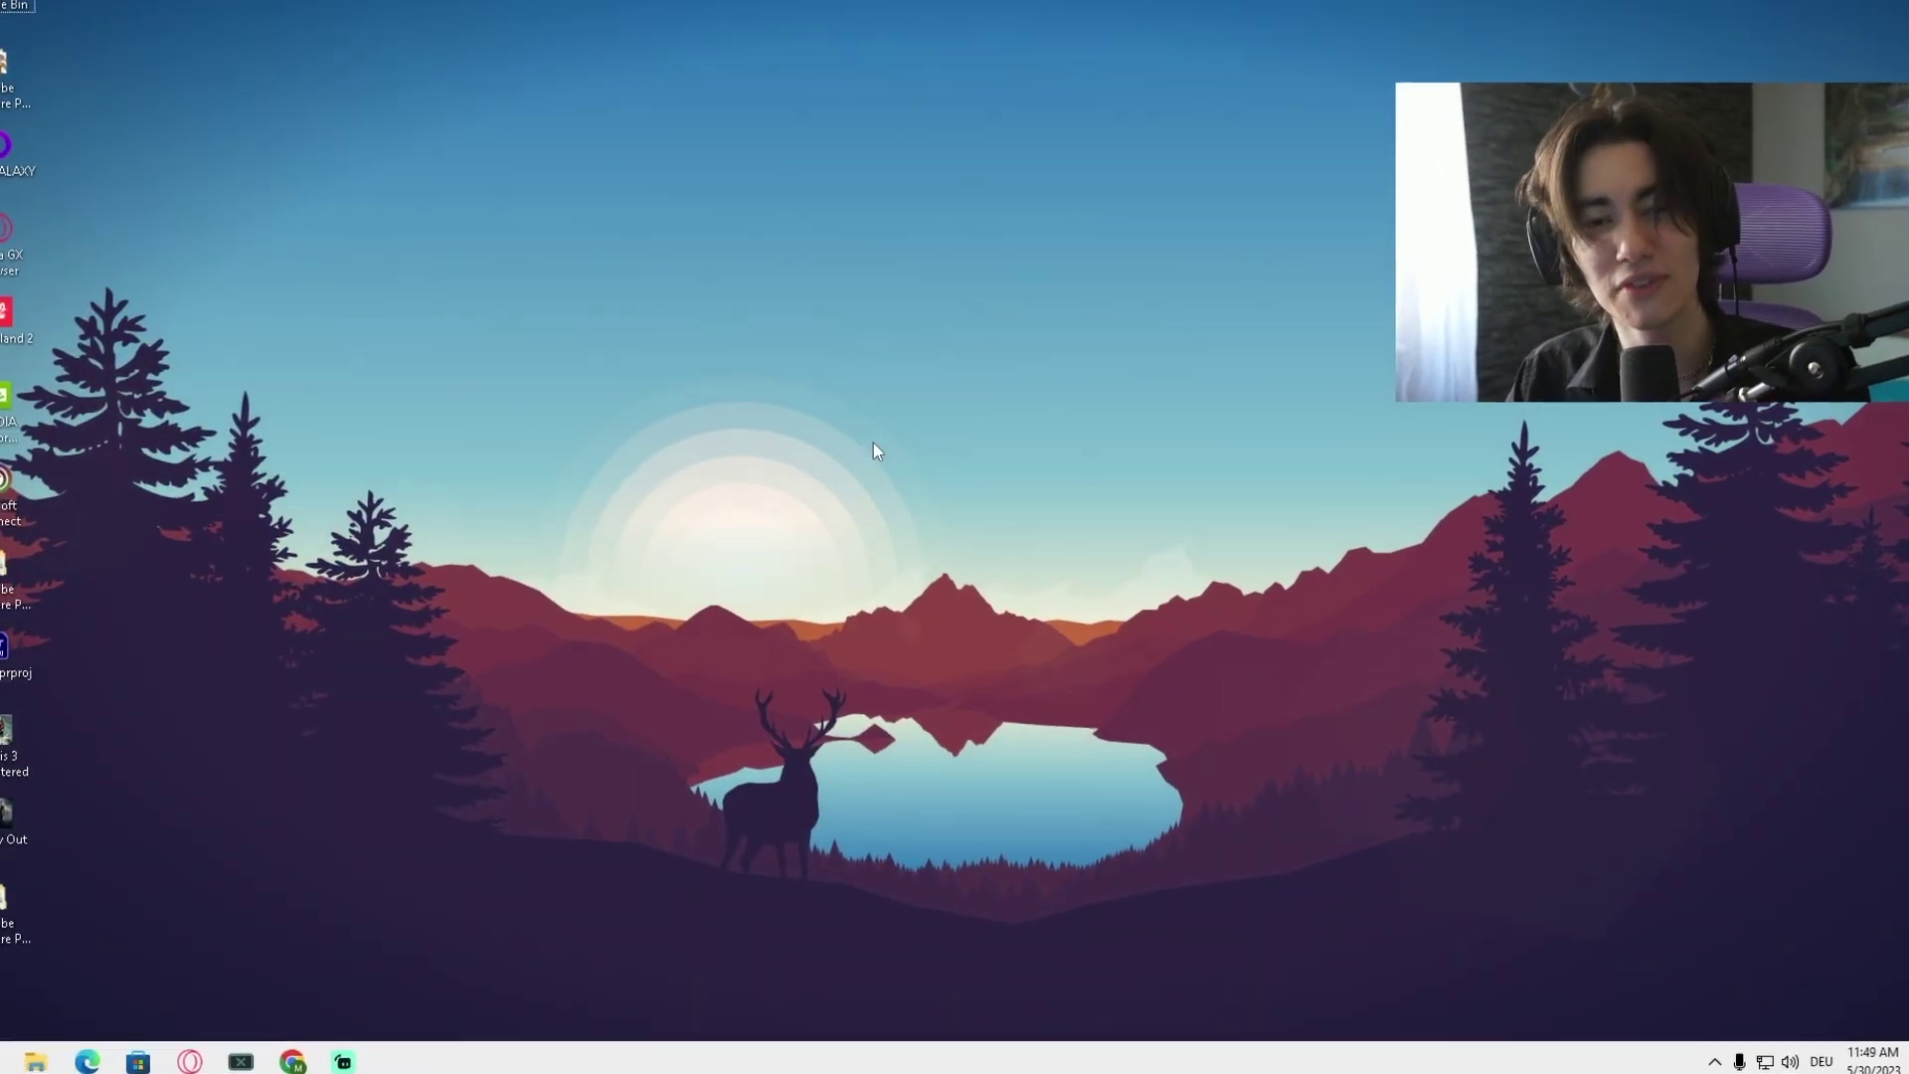
# Step: Search 'ener' in Start, edit the power plan, and open Ultimate Performance's advanced power settings
pyautogui.press('super')
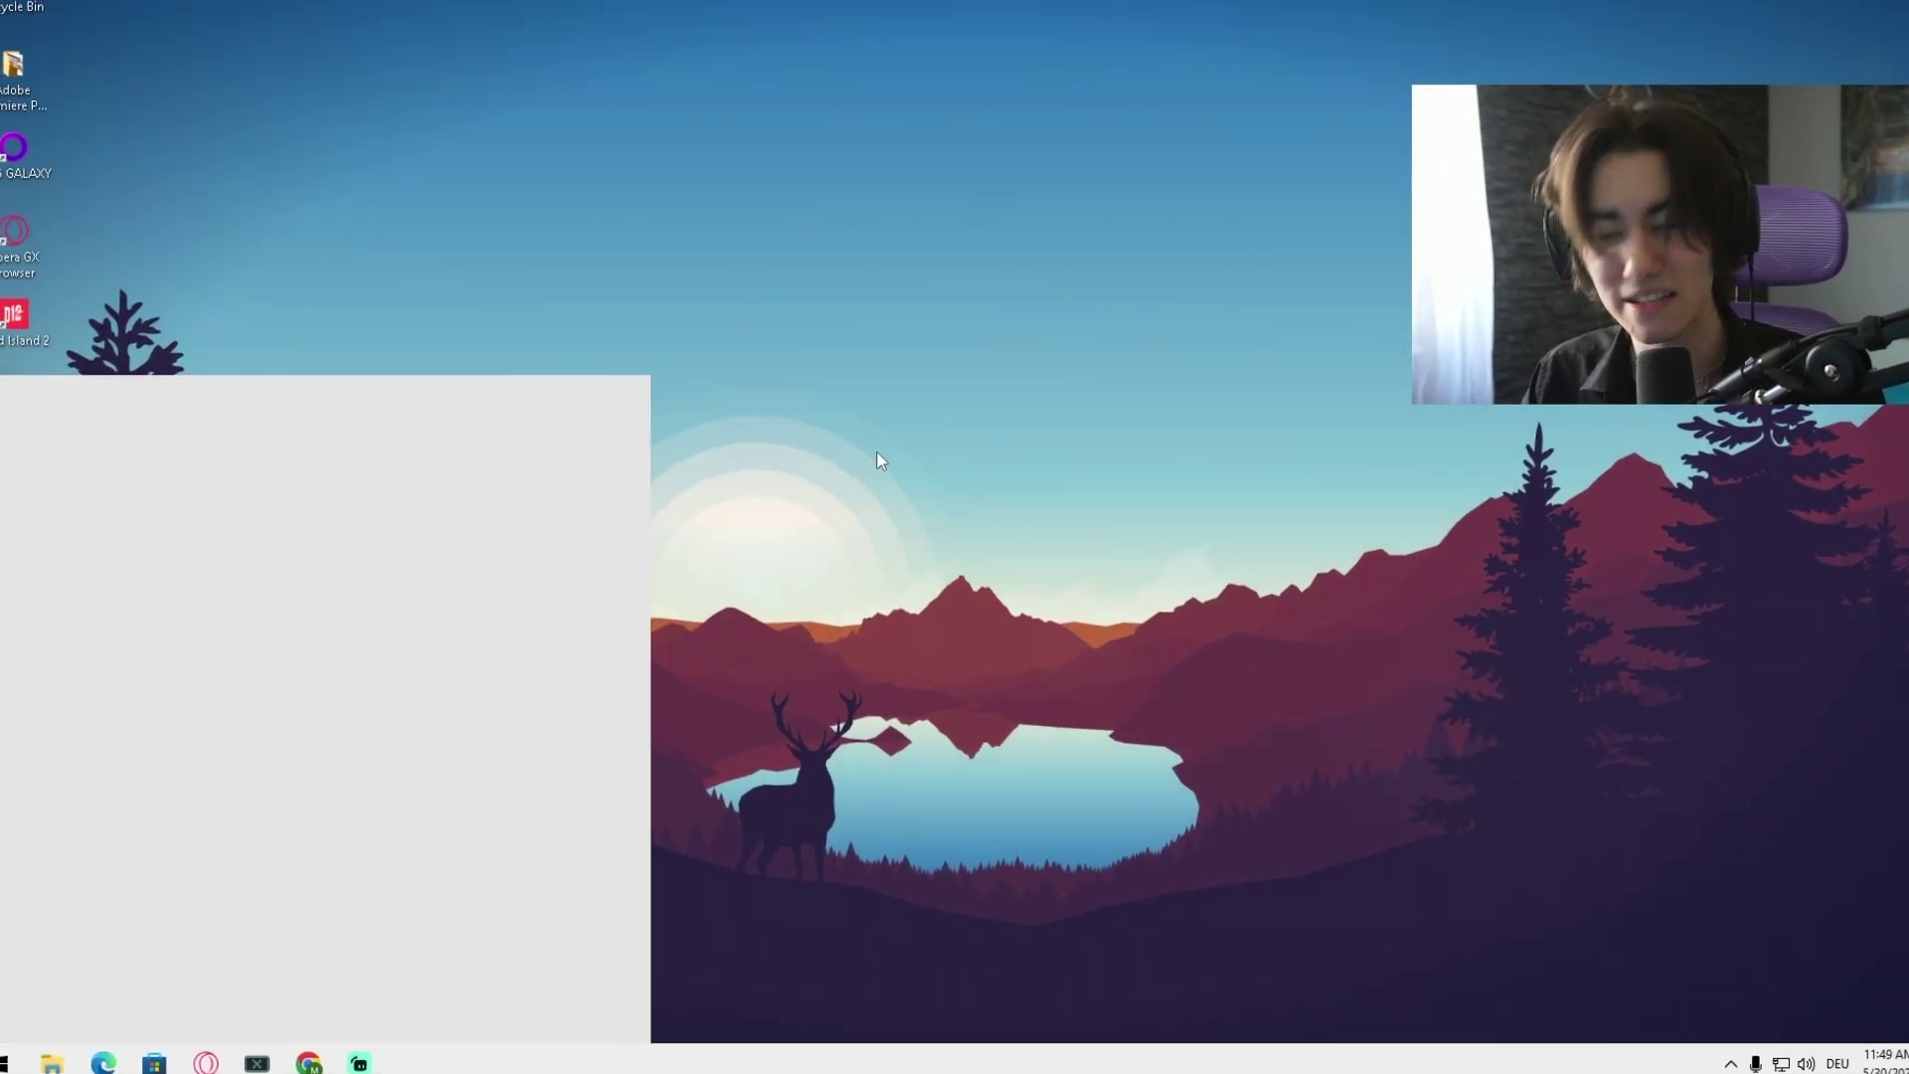
pyautogui.write('ener')
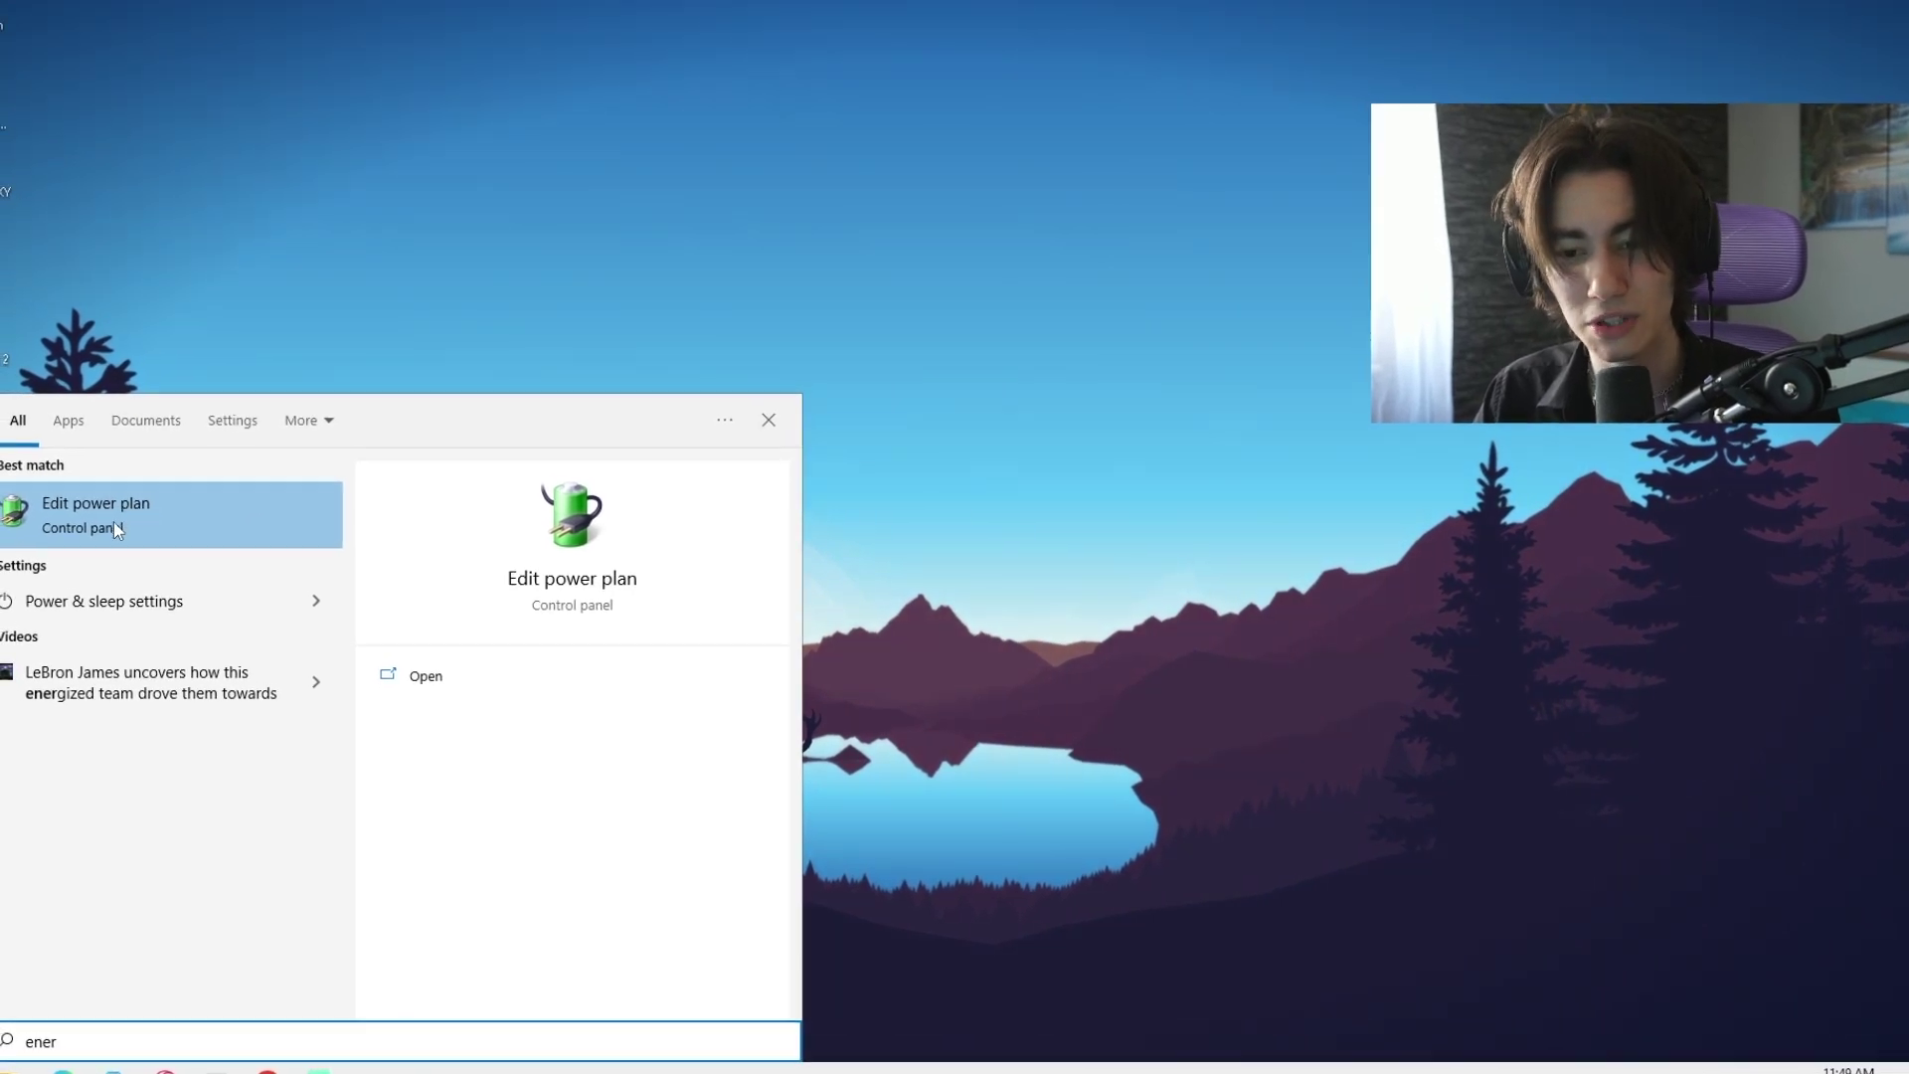
pyautogui.click(112, 517)
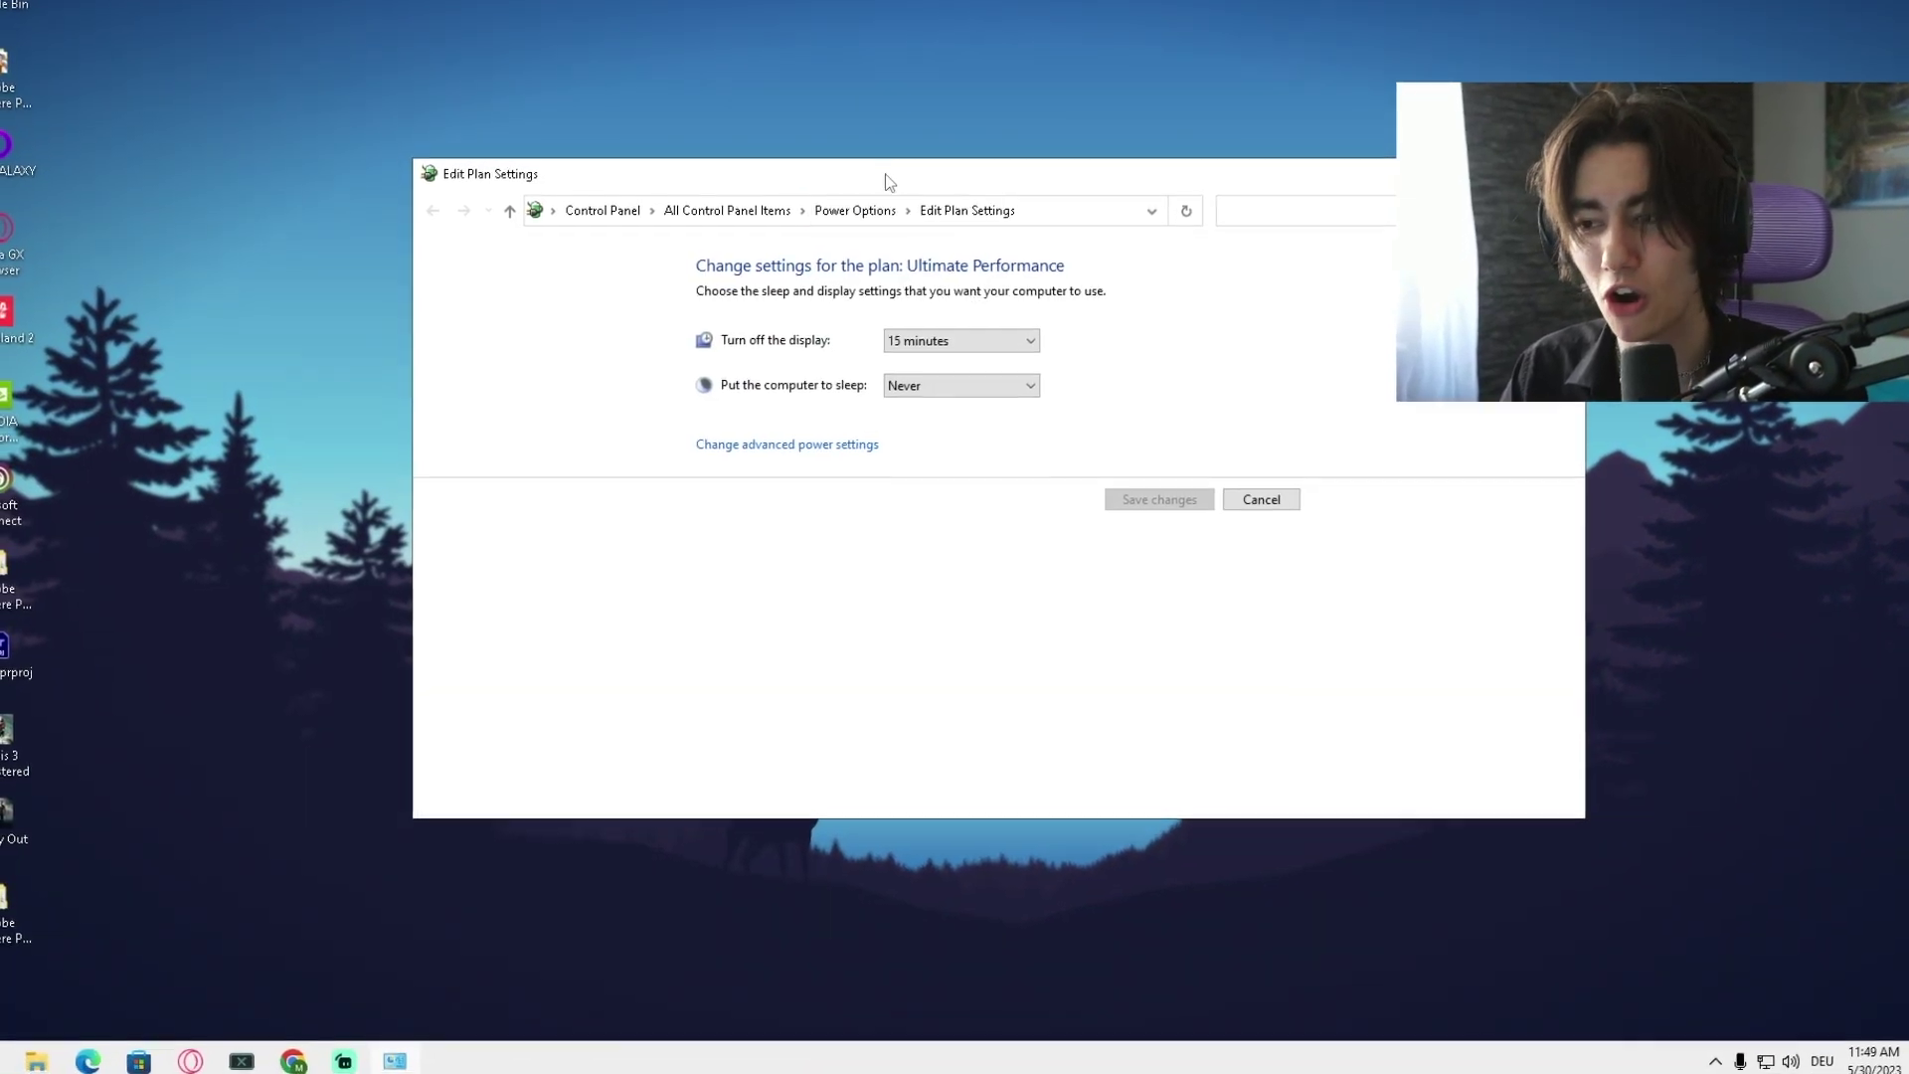
pyautogui.click(705, 465)
# Step: Set Processor power management's minimum and maximum processor state to 100%
pyautogui.moveTo(199, 136); pyautogui.dragTo(676, 181)
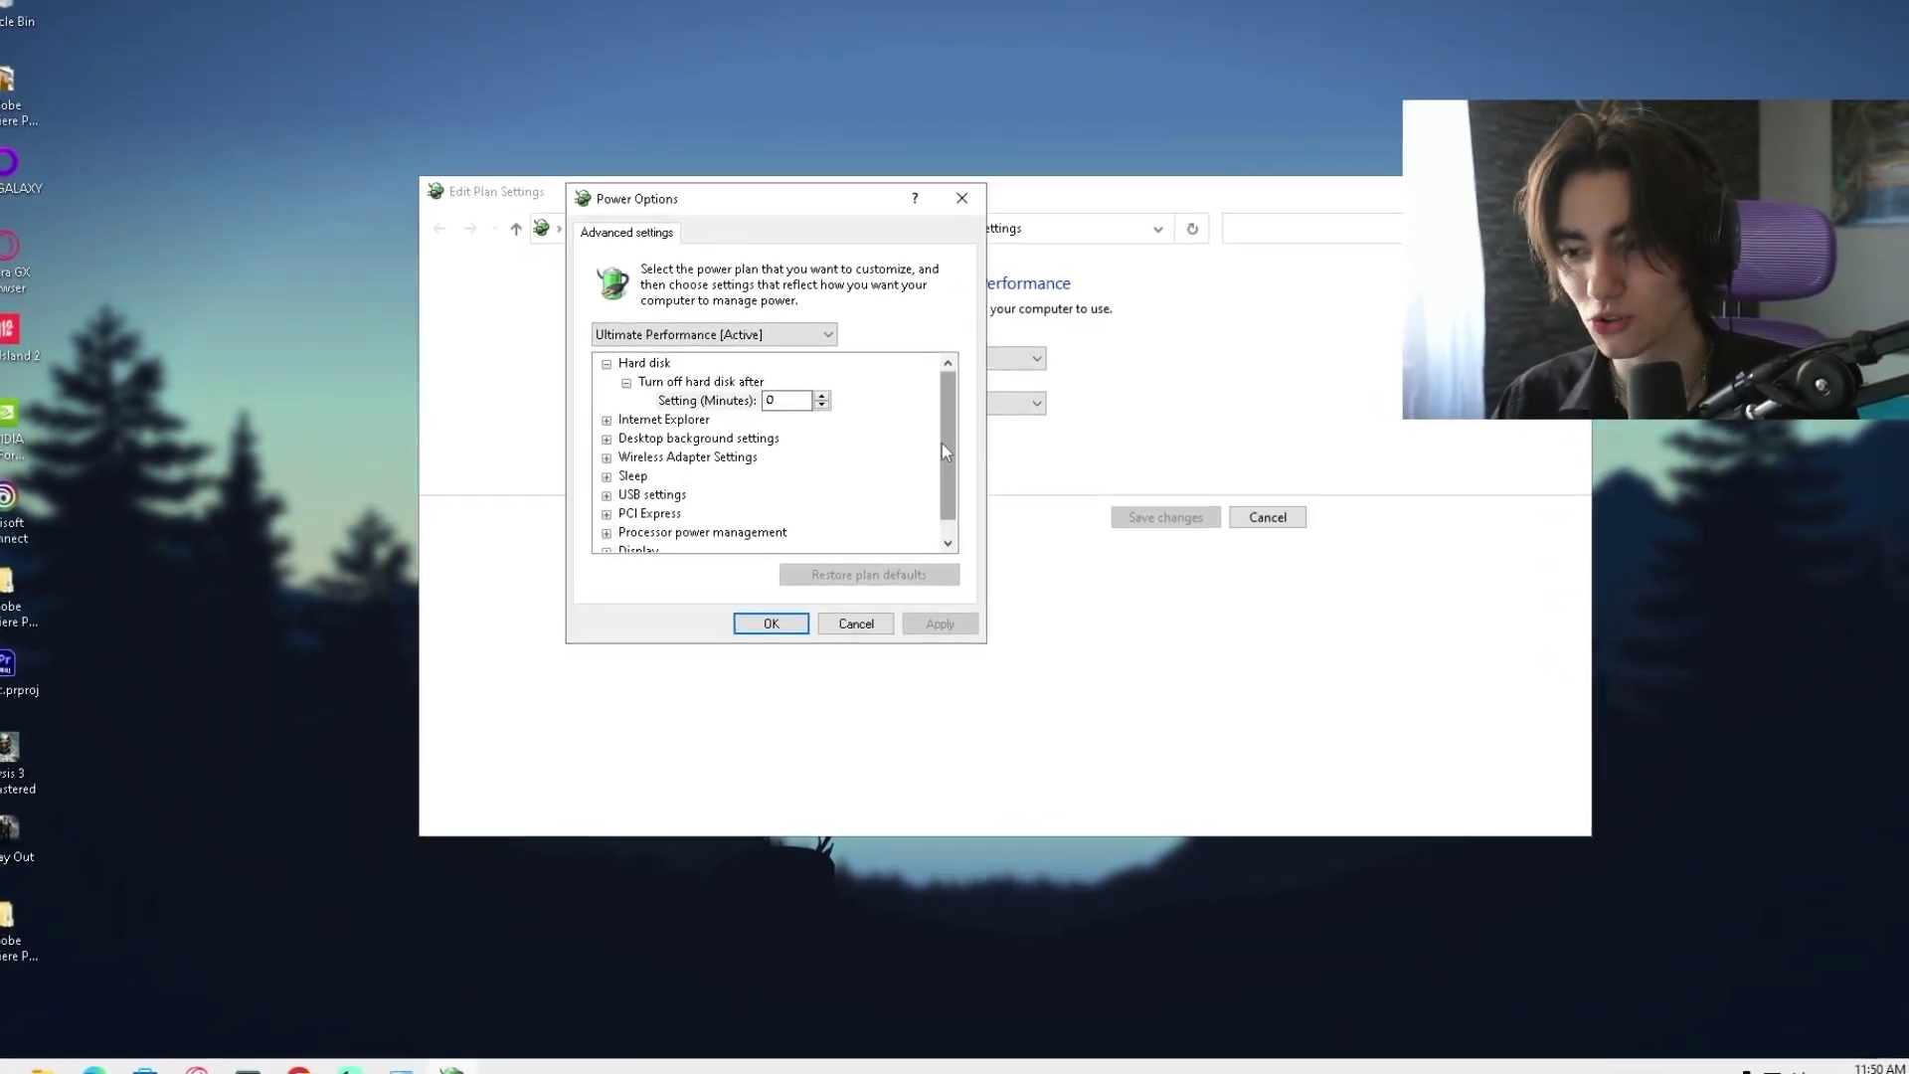
pyautogui.scroll(-1, 931, 467)
pyautogui.click(616, 508)
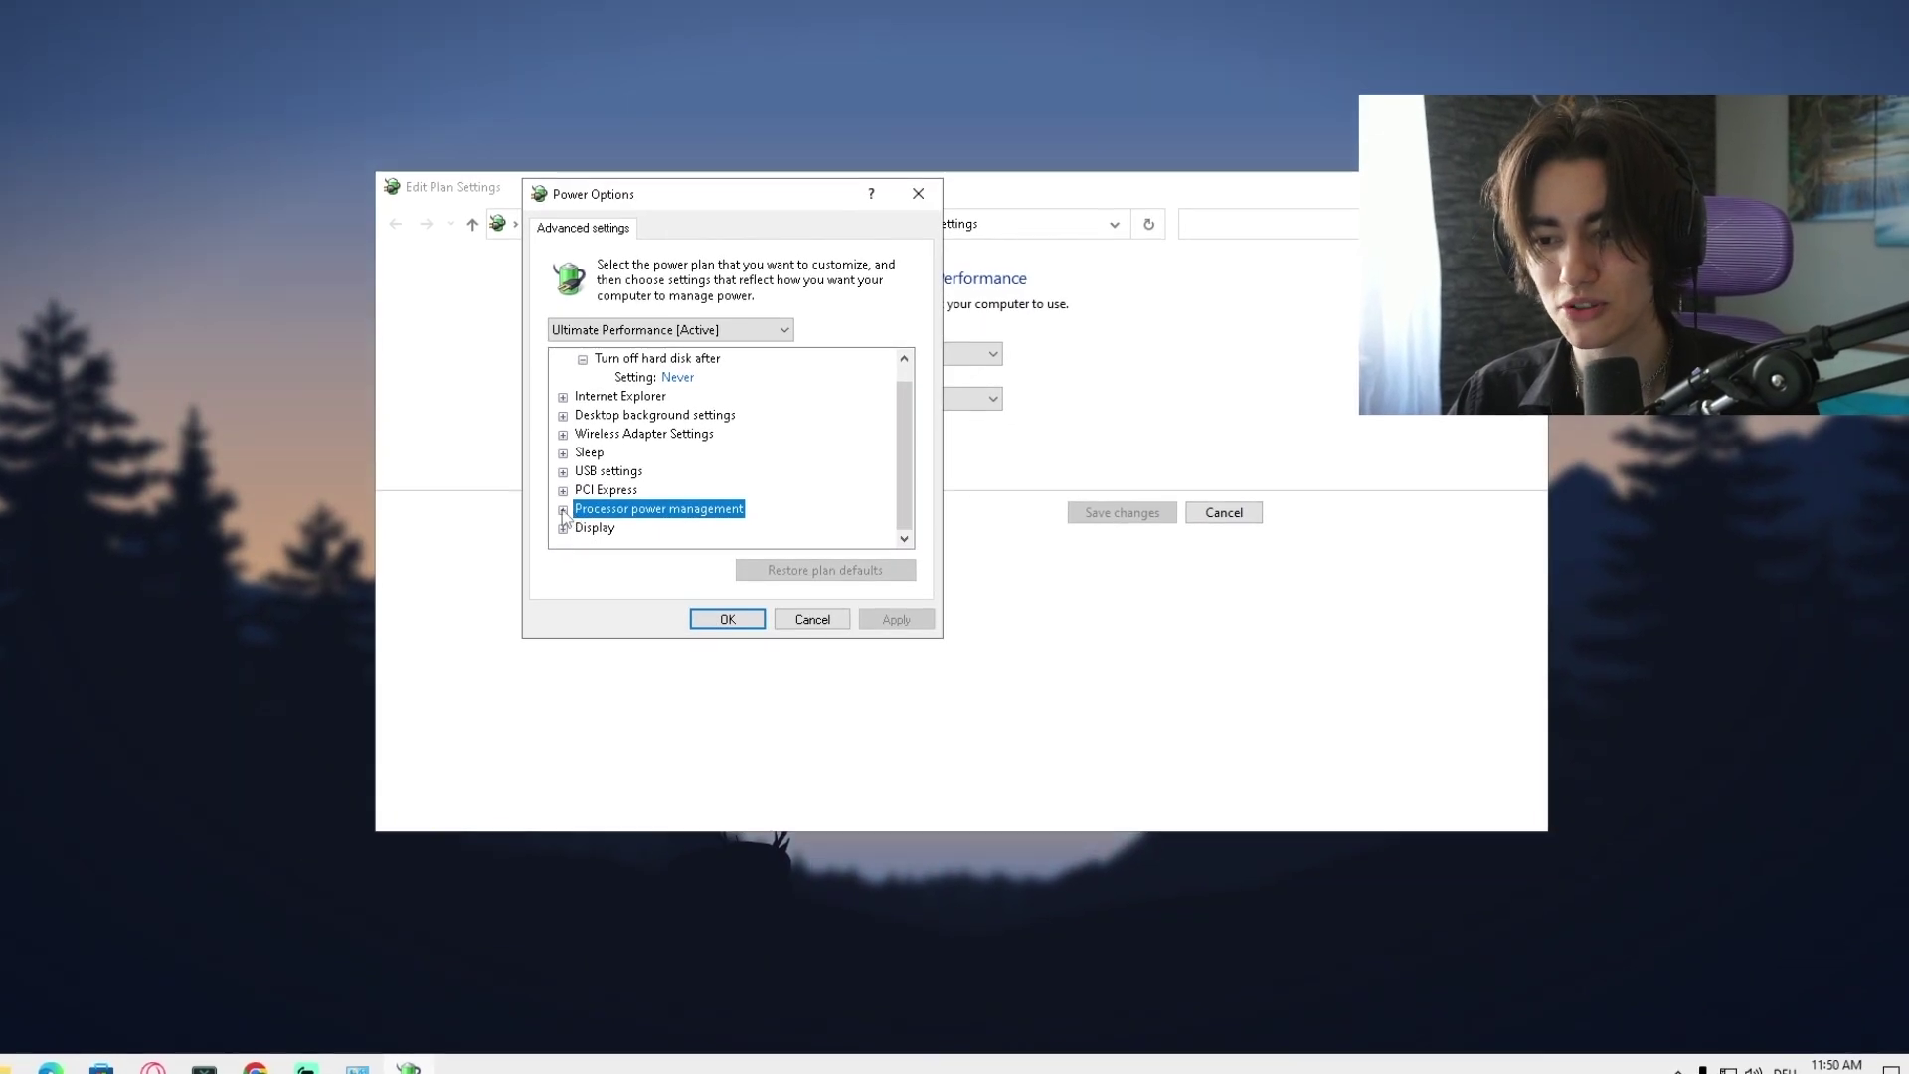
pyautogui.click(566, 516)
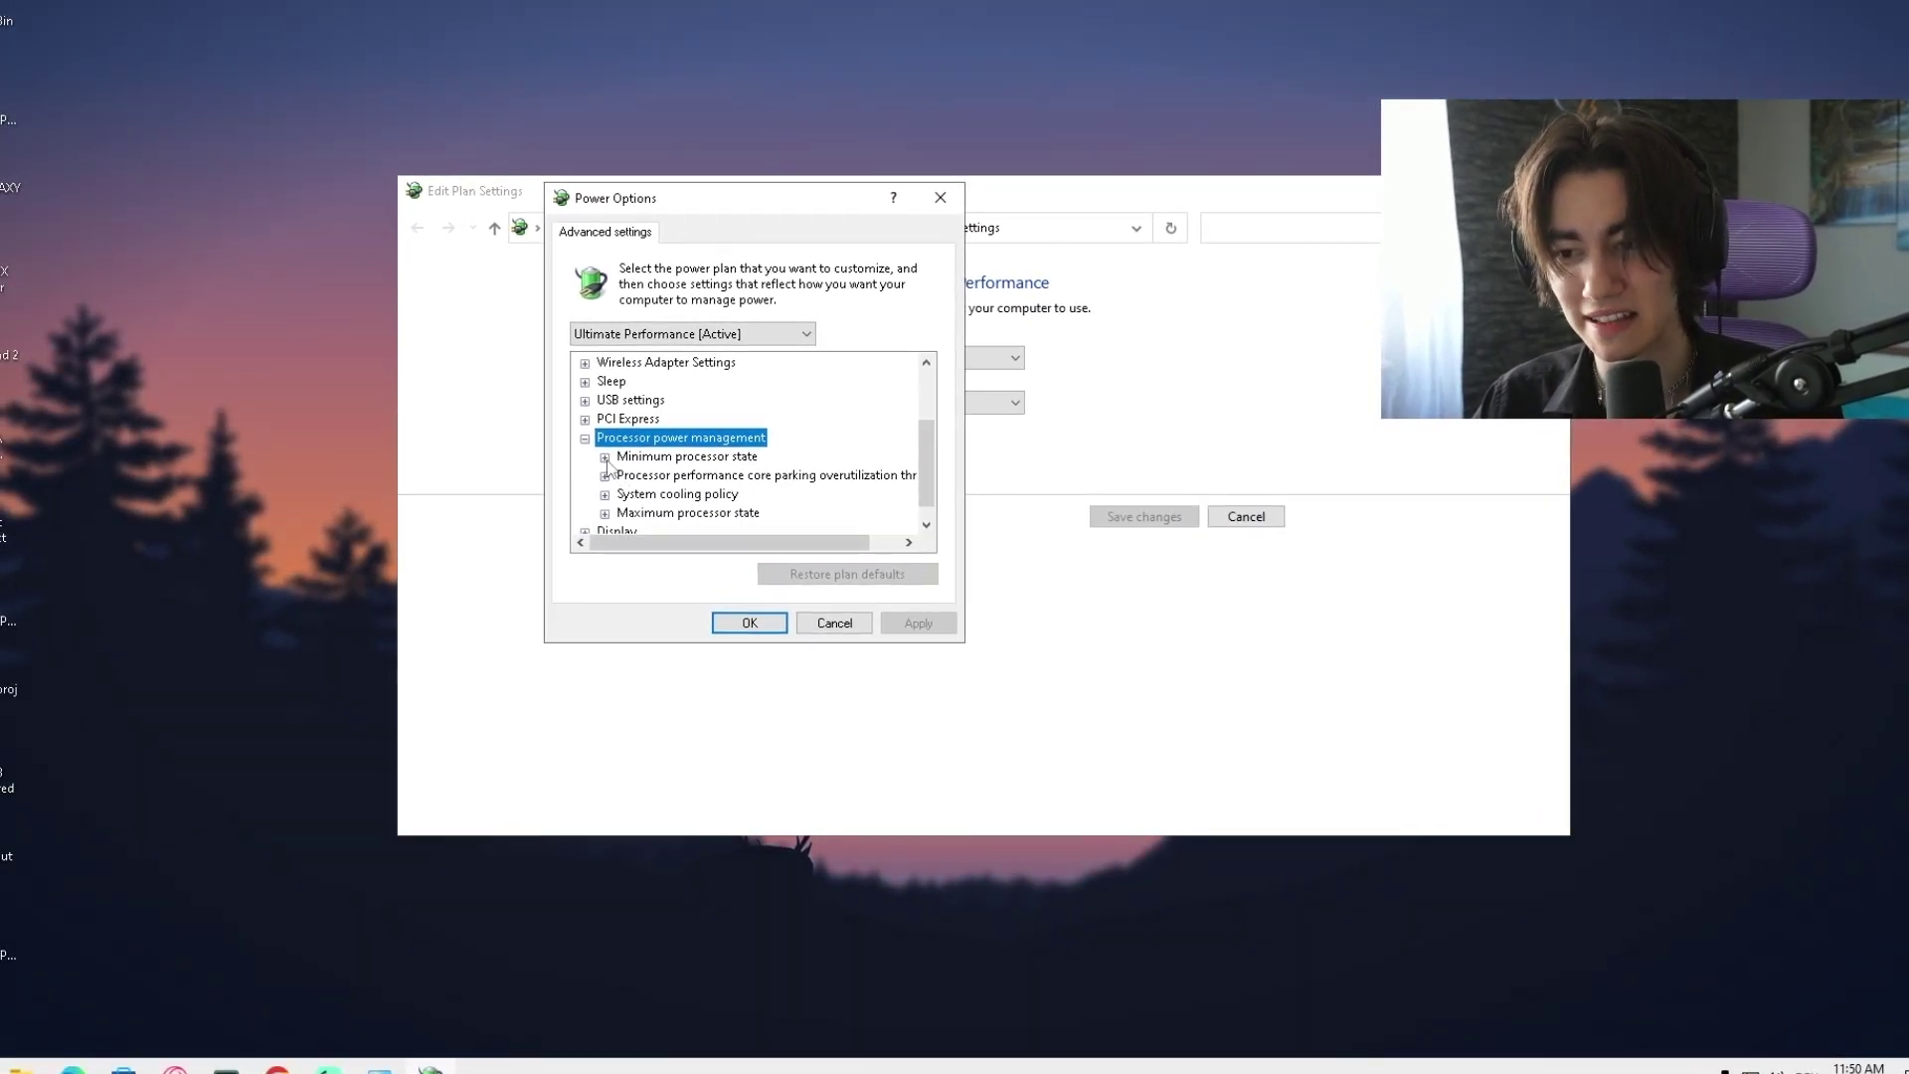
pyautogui.click(604, 456)
pyautogui.click(738, 475)
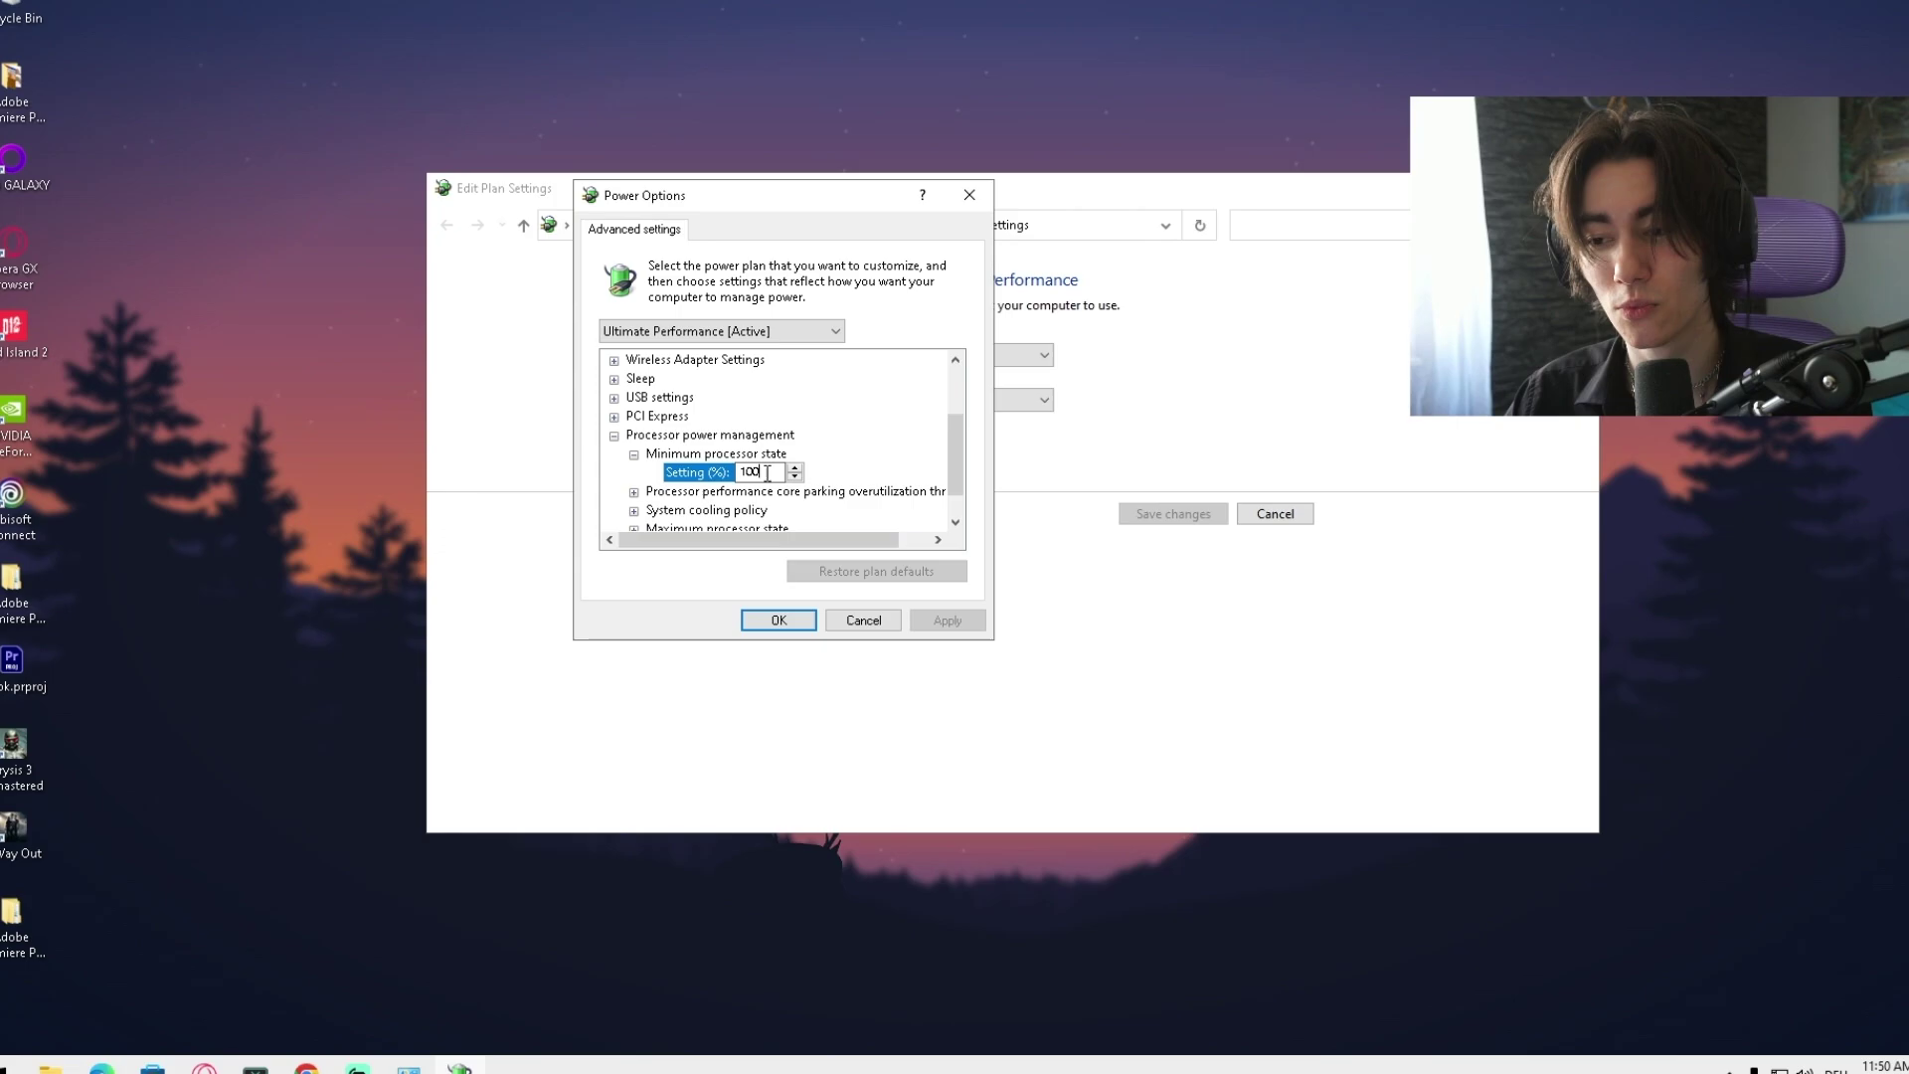
pyautogui.click(794, 467)
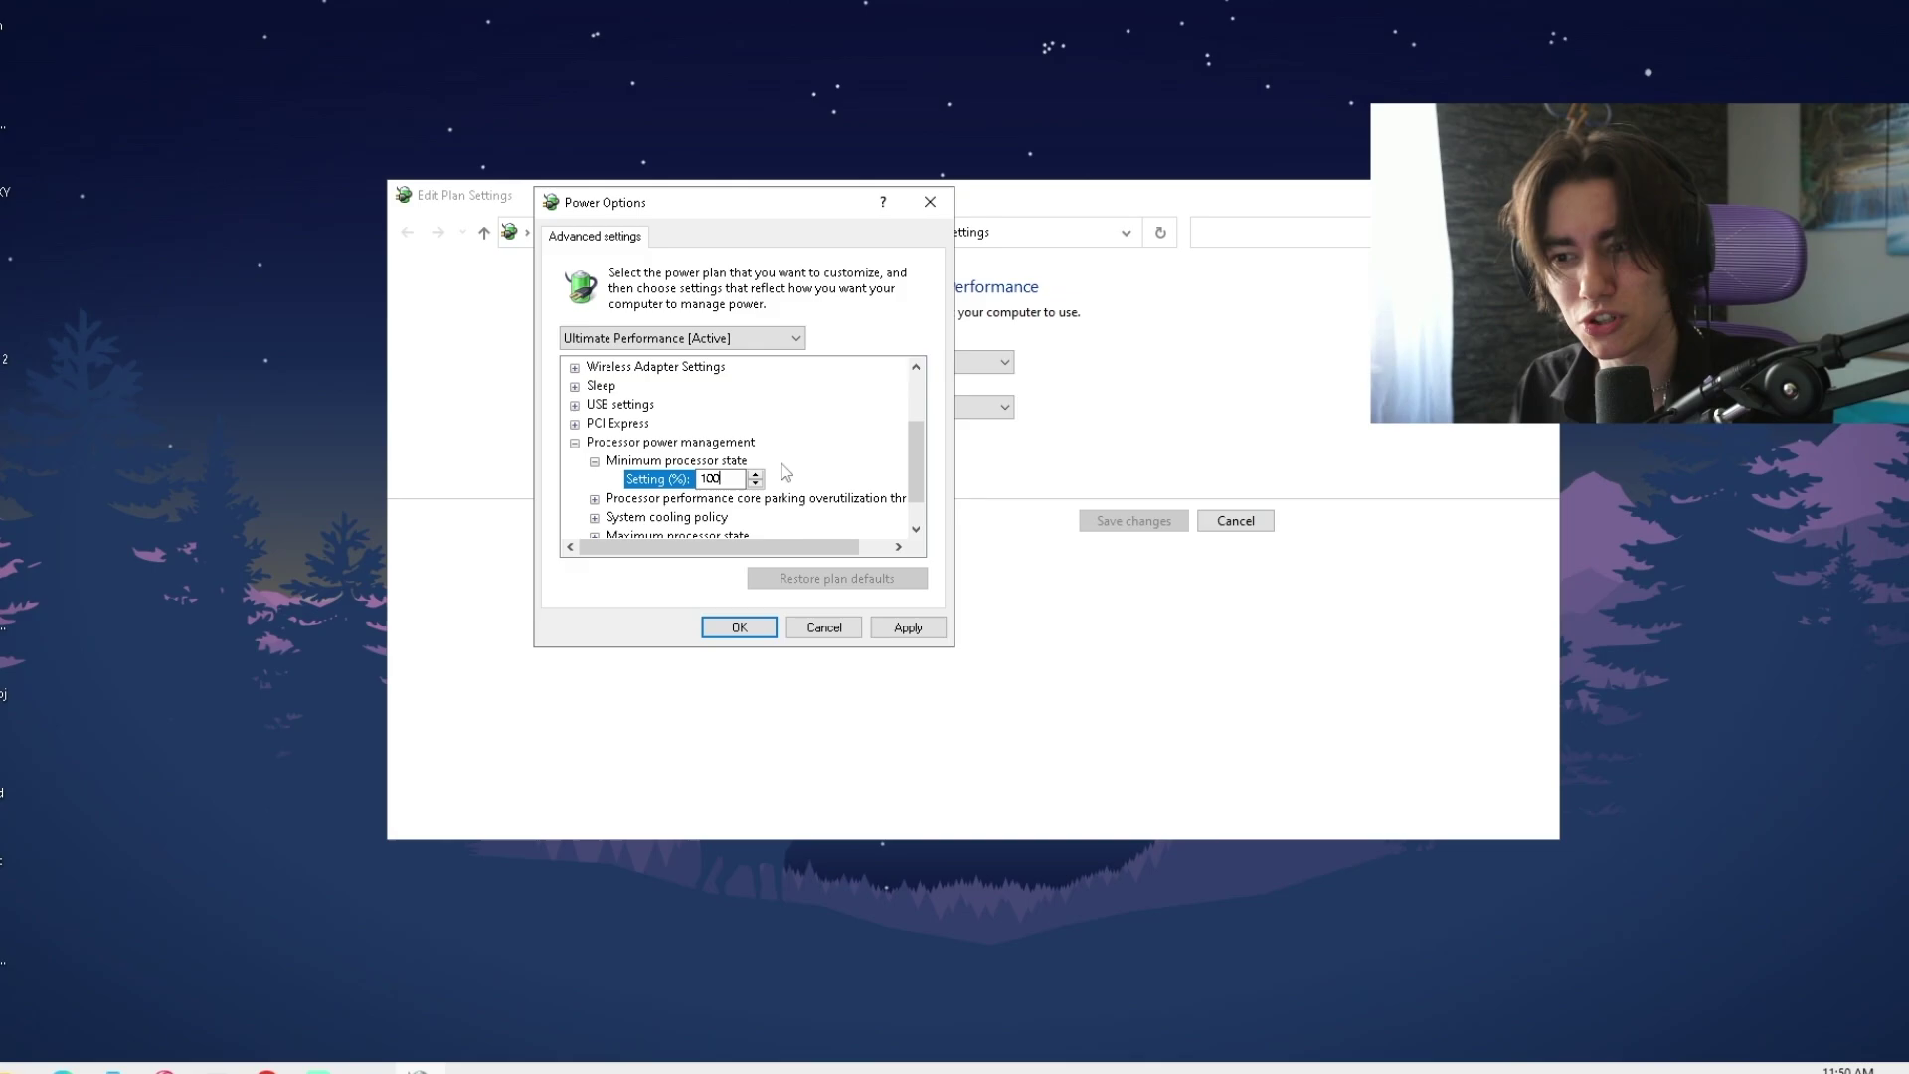
pyautogui.moveTo(931, 455); pyautogui.dragTo(934, 469)
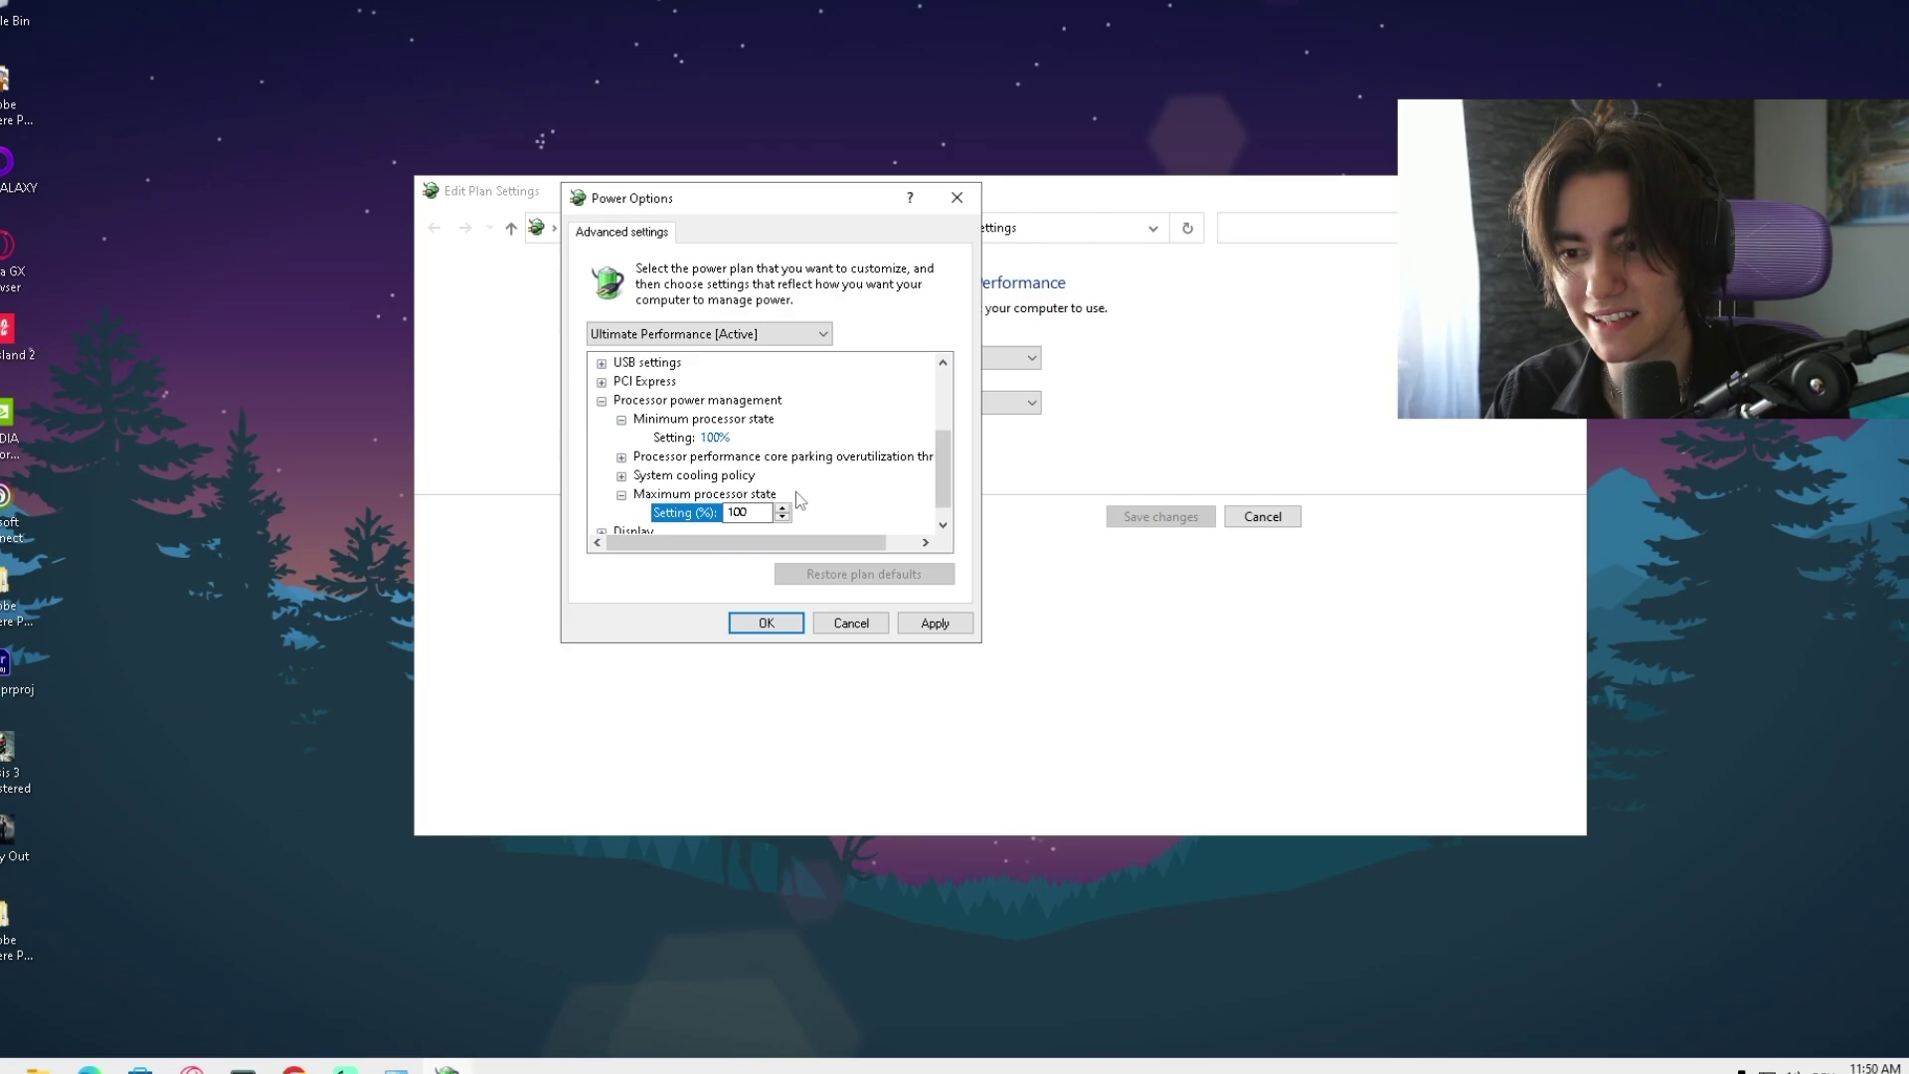
# Step: Set the core parking overutilization threshold to 100% and confirm the advanced settings with OK
pyautogui.doubleClick(656, 453)
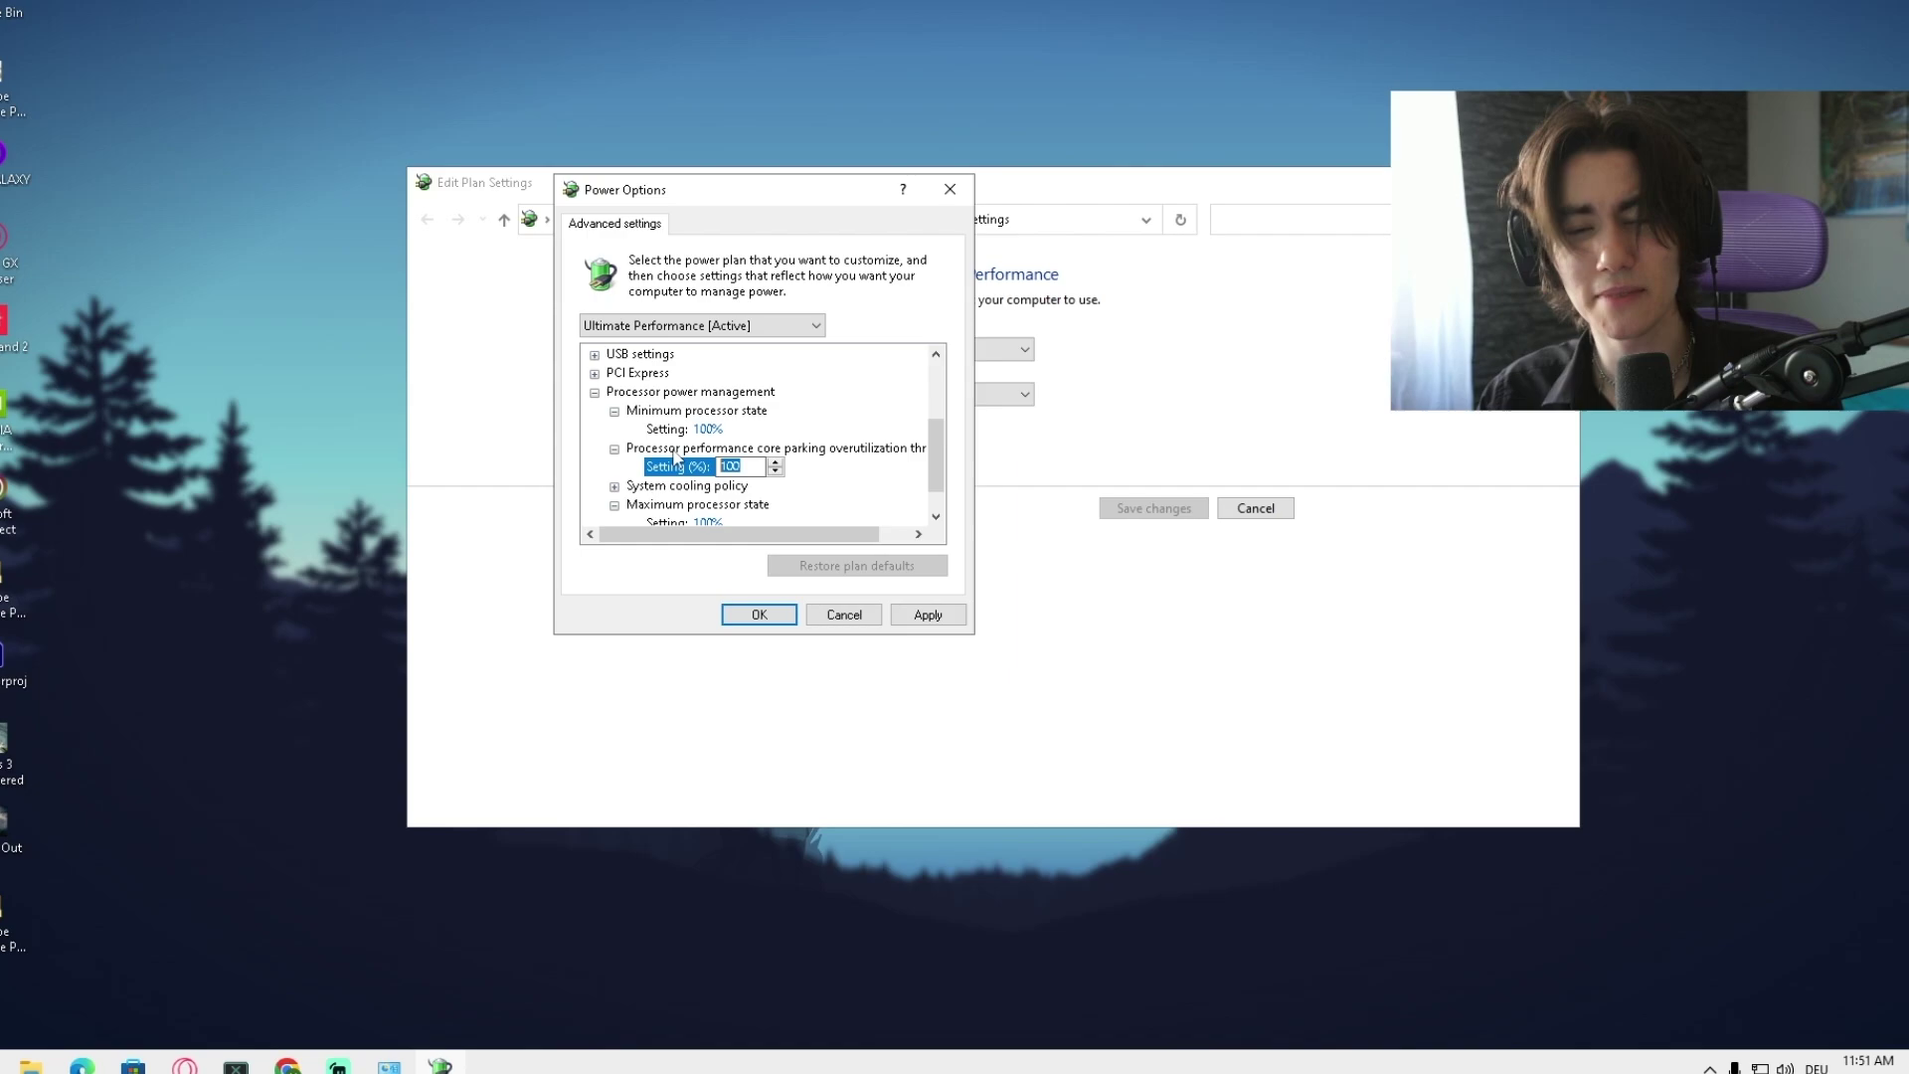
pyautogui.moveTo(768, 480); pyautogui.dragTo(730, 475)
pyautogui.click(785, 621)
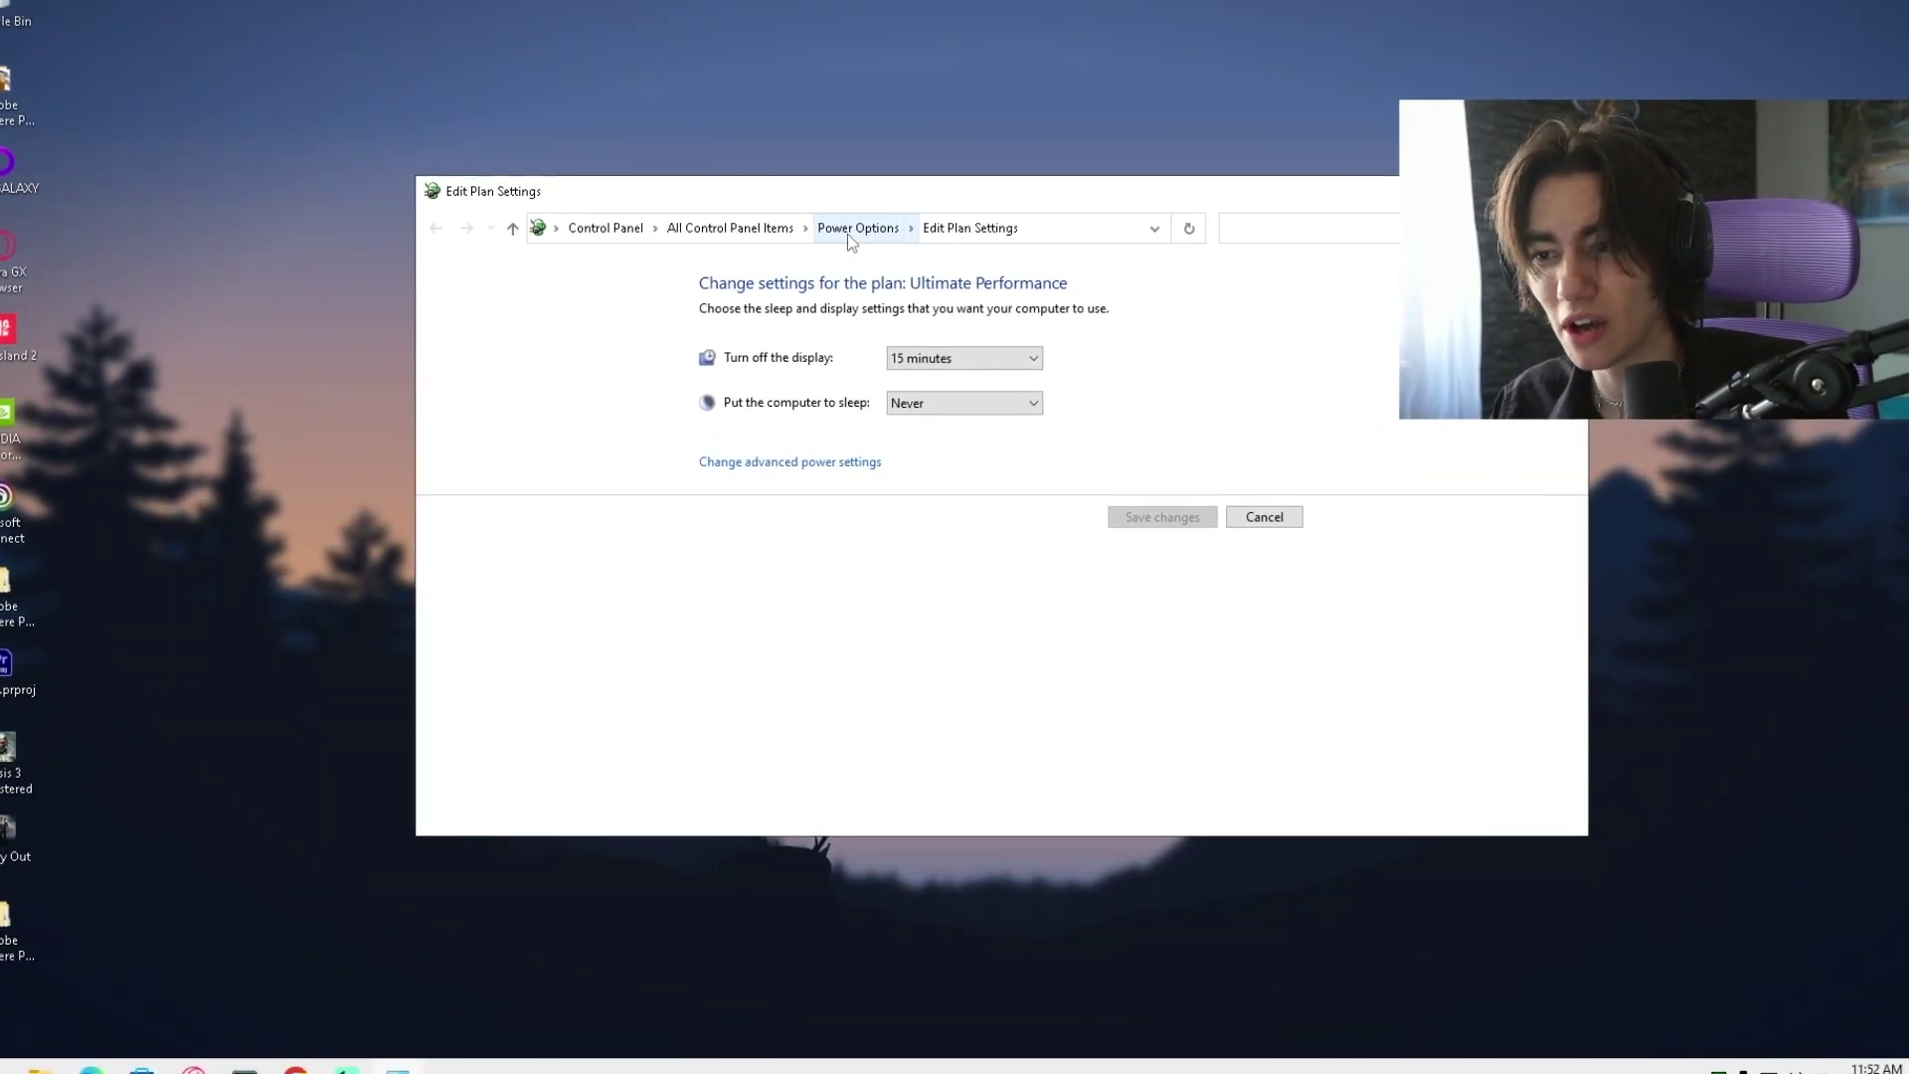
# Step: Return to the Power Options plan list with Ultimate Performance selected
pyautogui.click(848, 231)
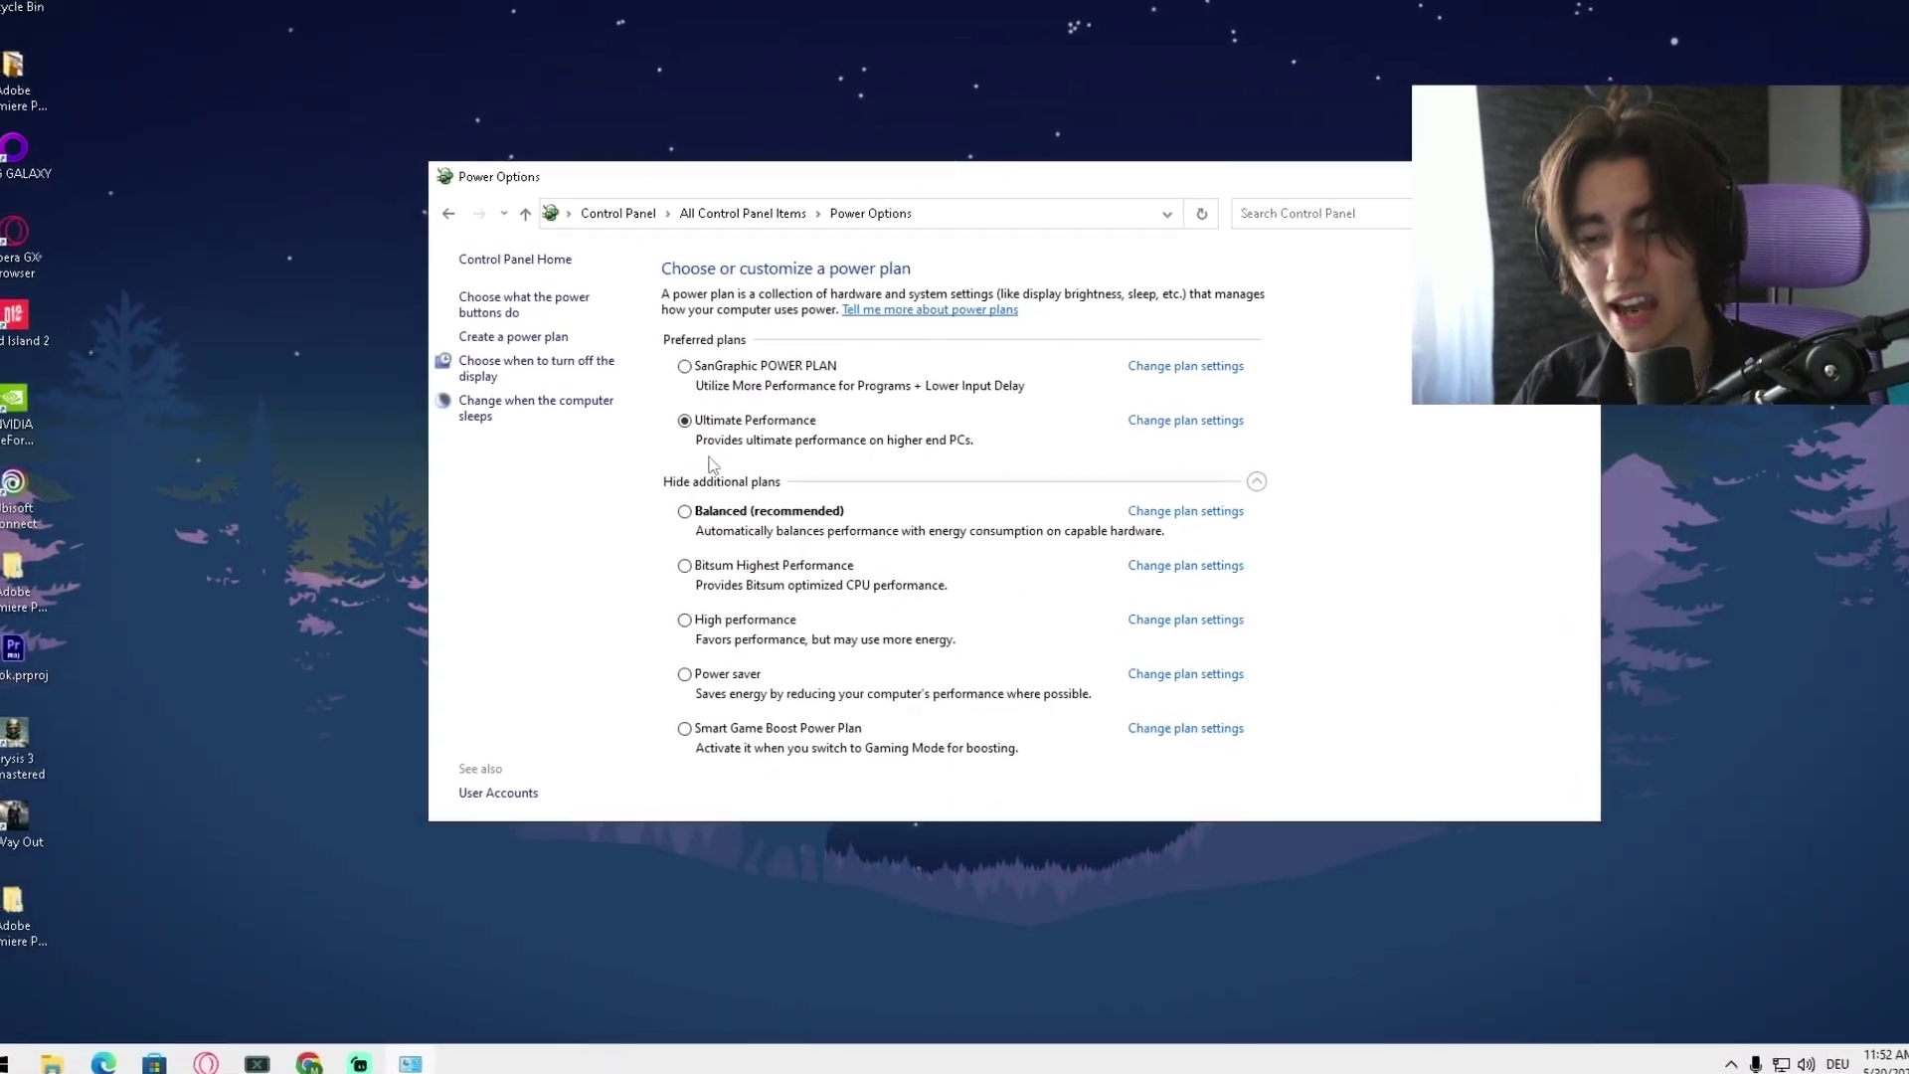
pyautogui.press('super')
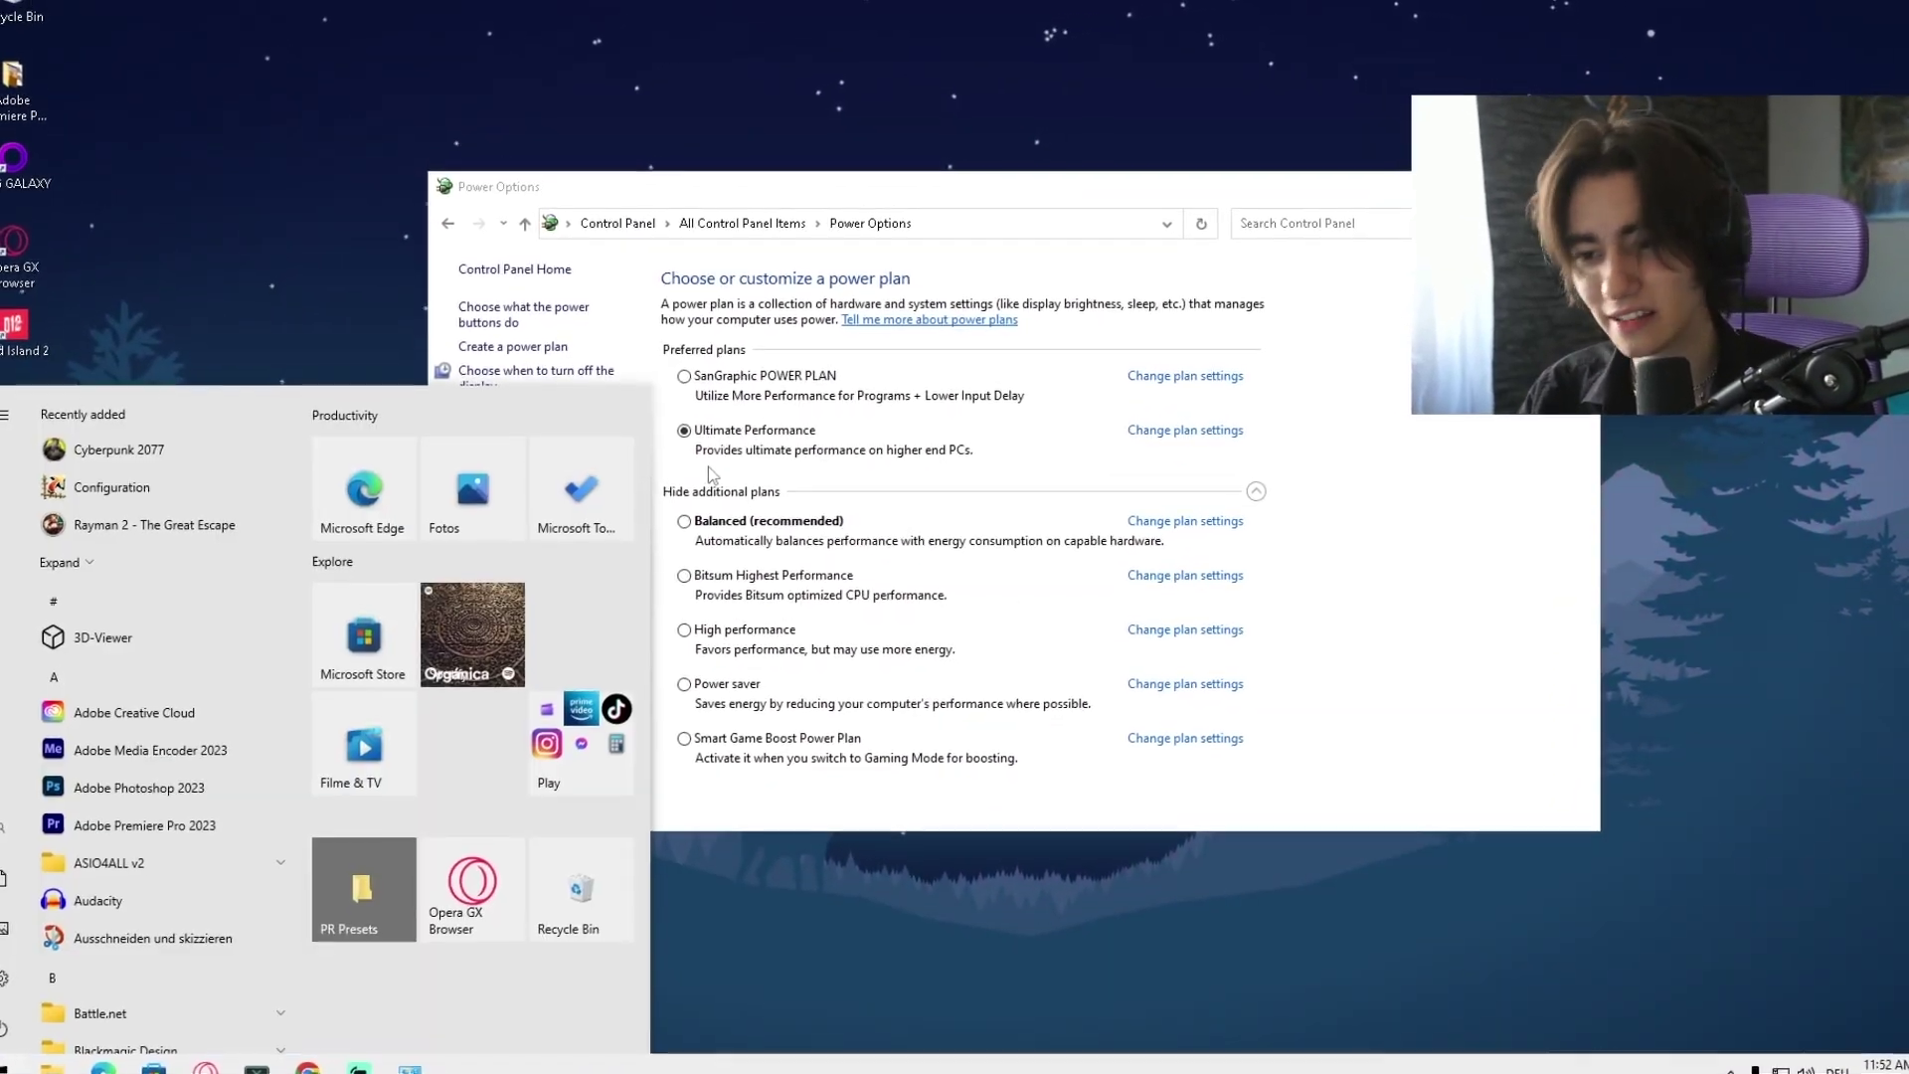
# Step: Find cmd in Start search and run Command Prompt as administrator
pyautogui.write('cmd')
pyautogui.rightClick(244, 510)
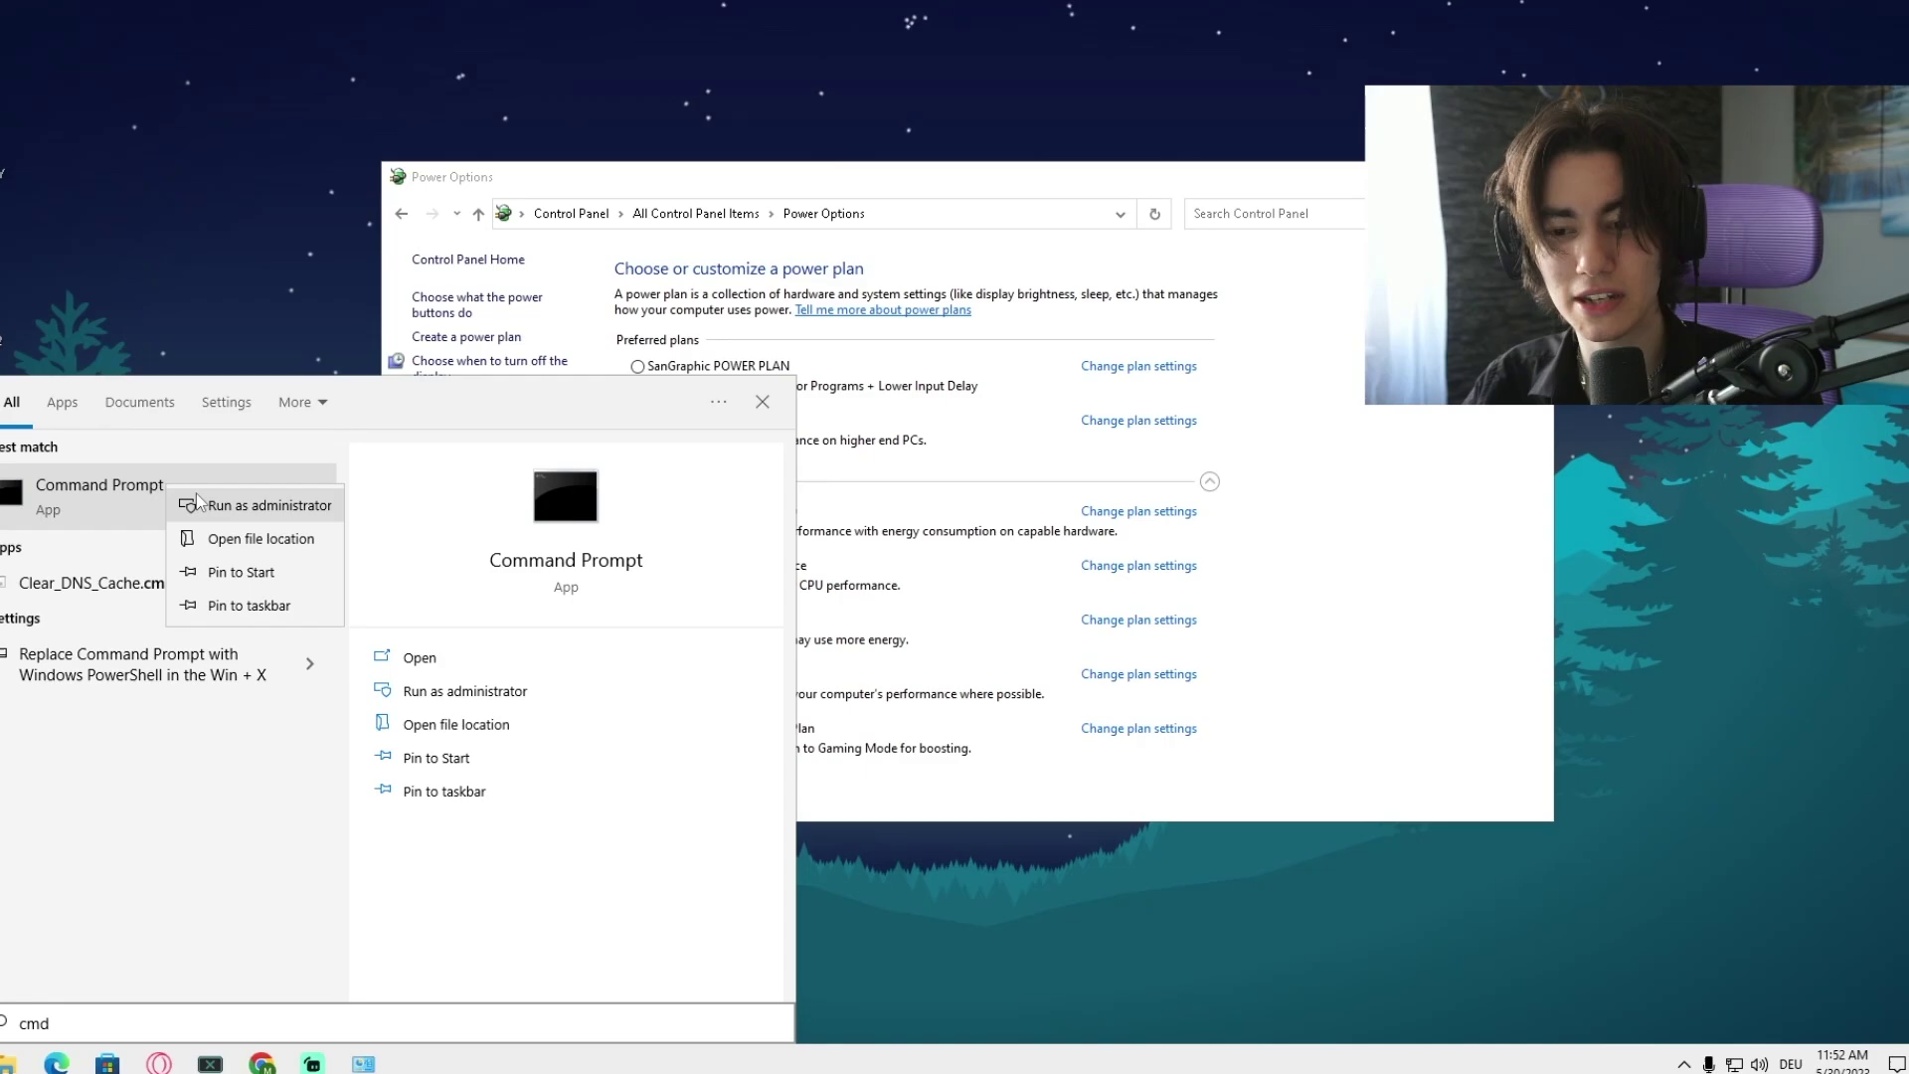
pyautogui.click(199, 504)
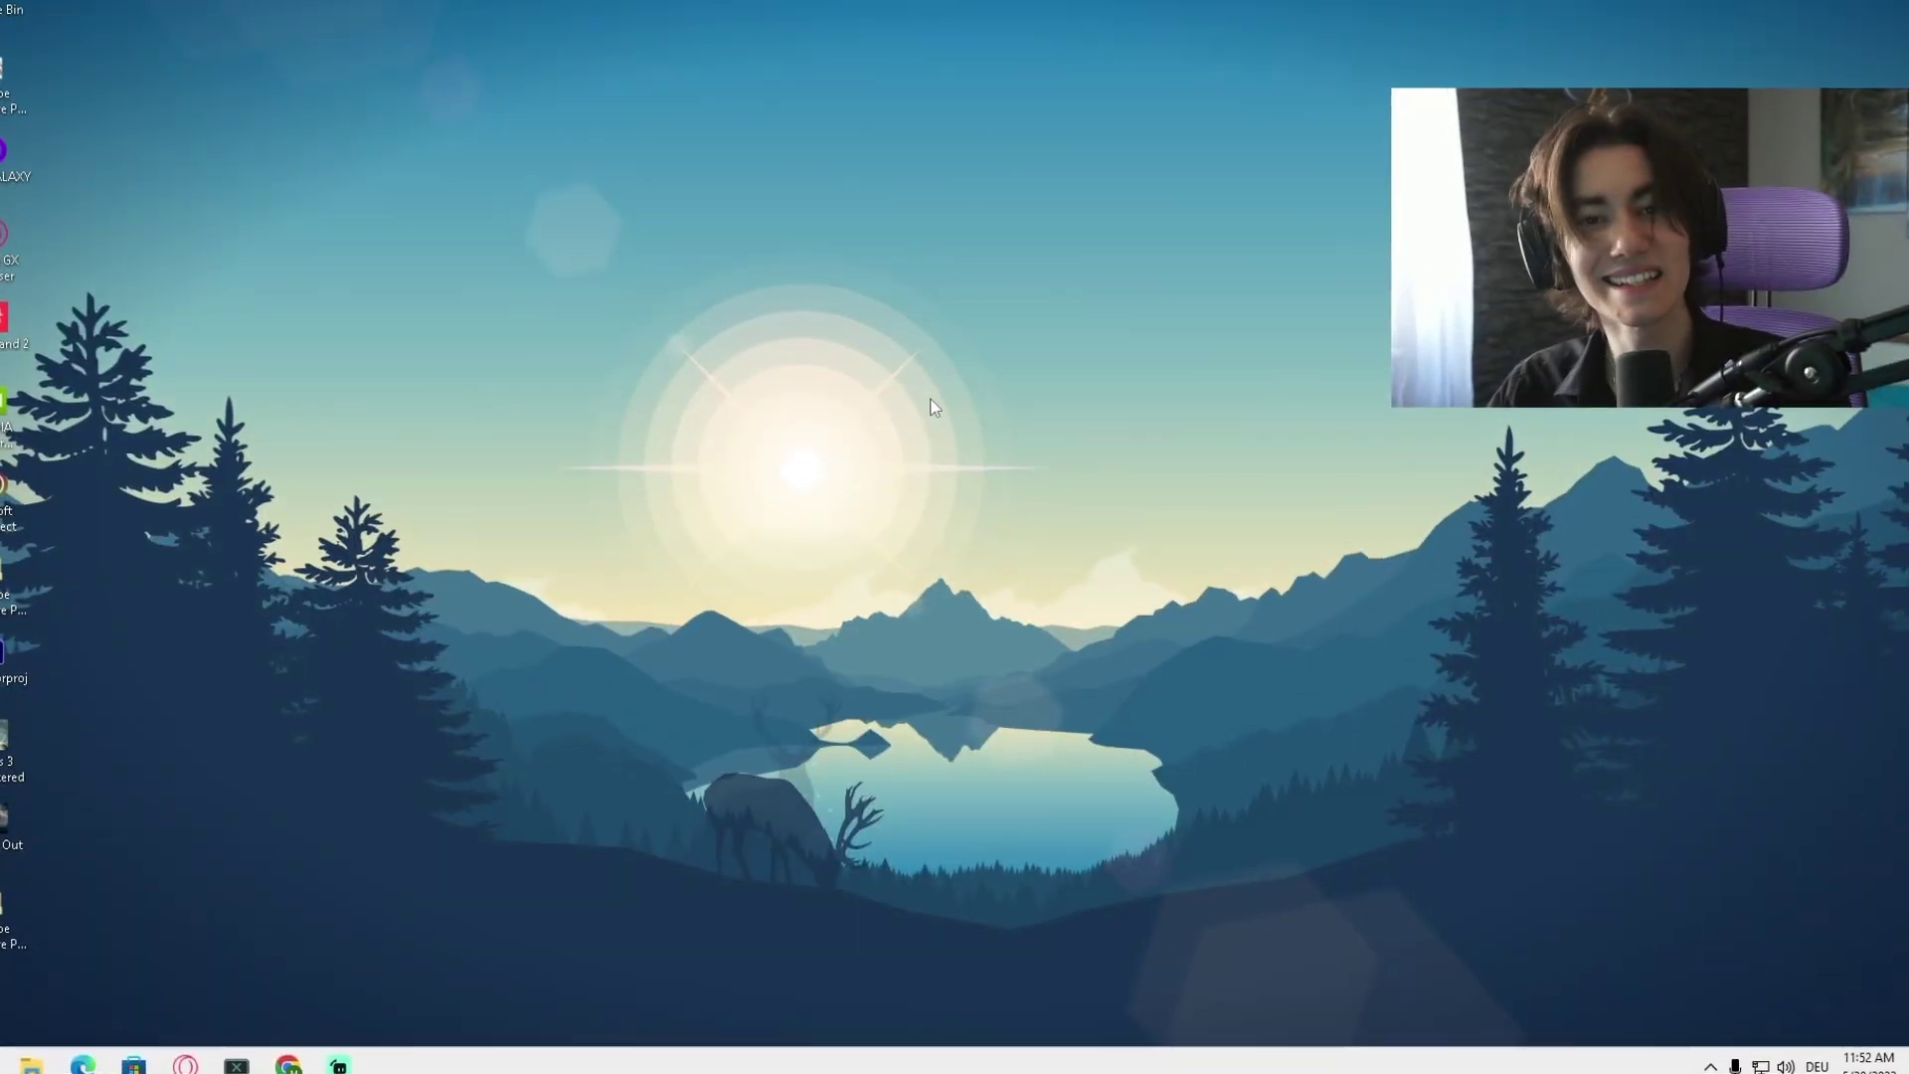
# Step: Open Privacy settings by searching 'priv' and review the General options
pyautogui.press('super')
pyautogui.write('privacy')
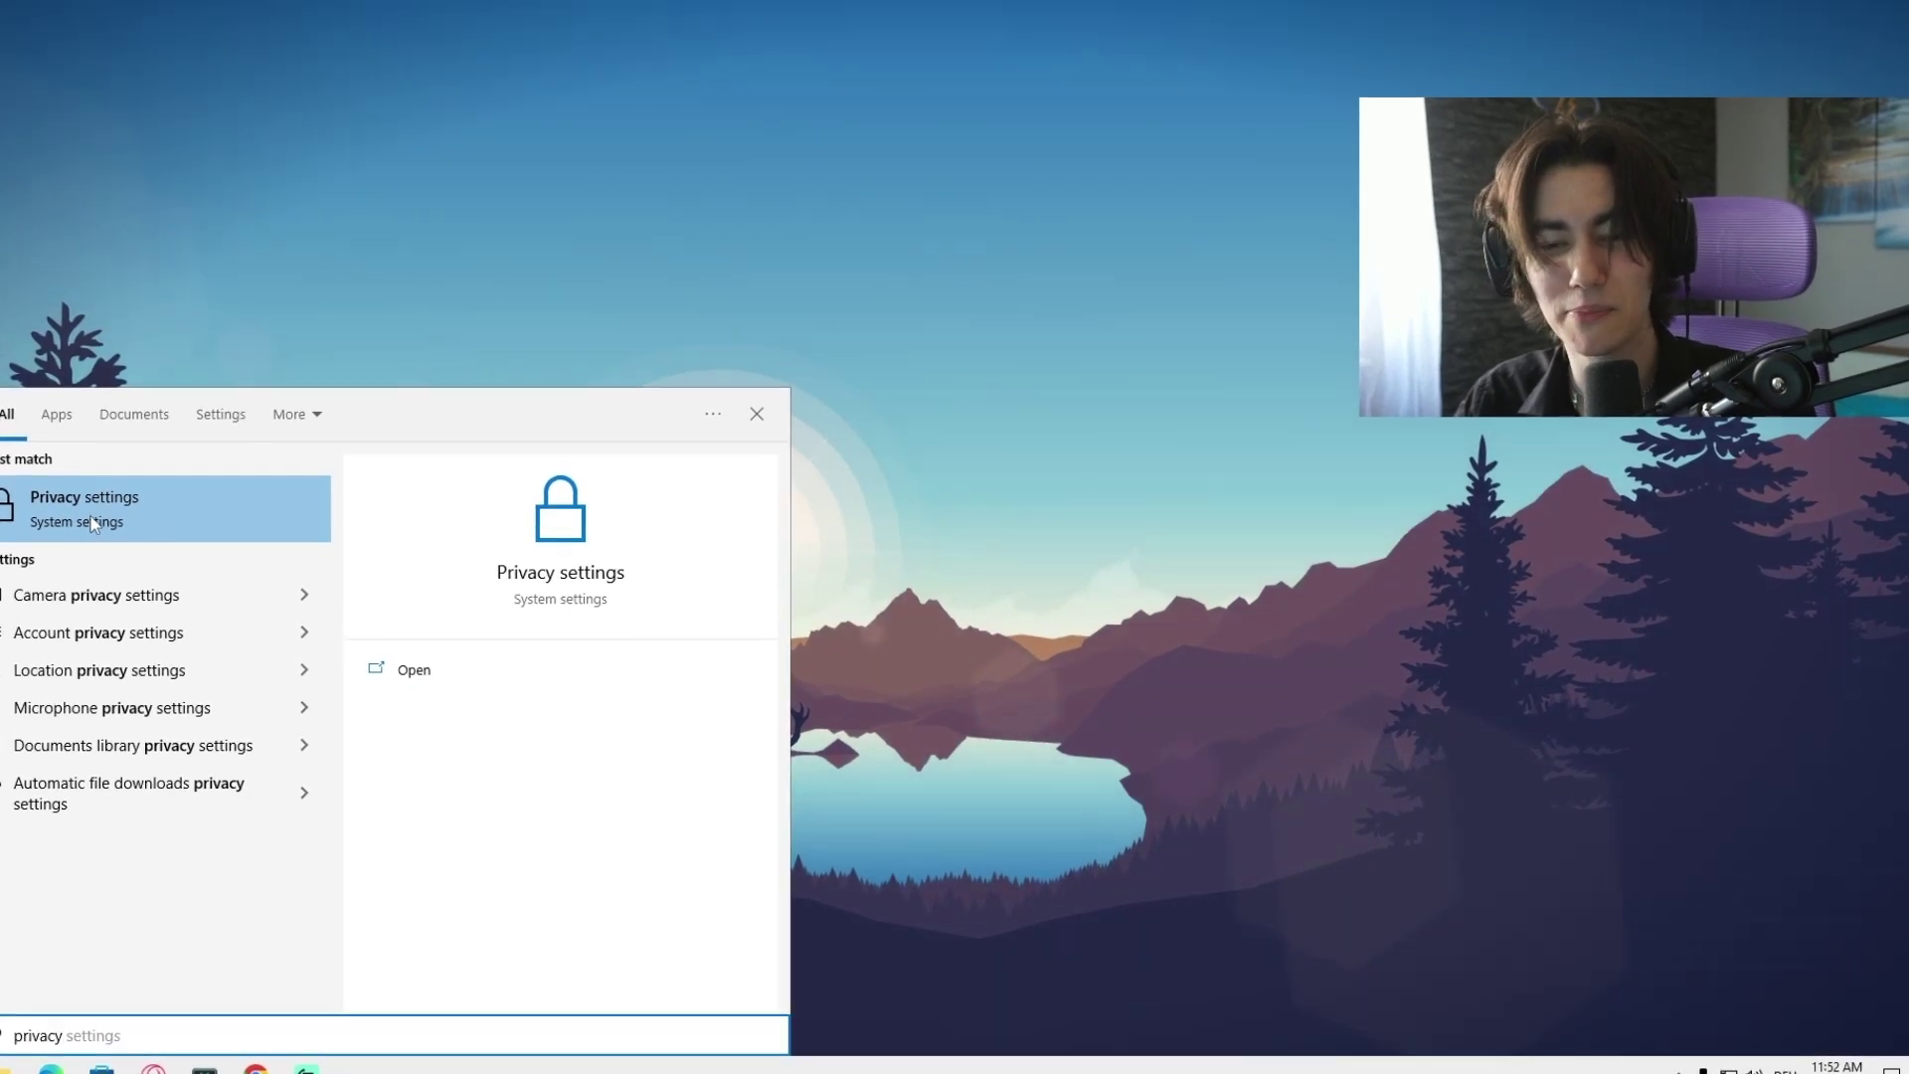
pyautogui.click(93, 524)
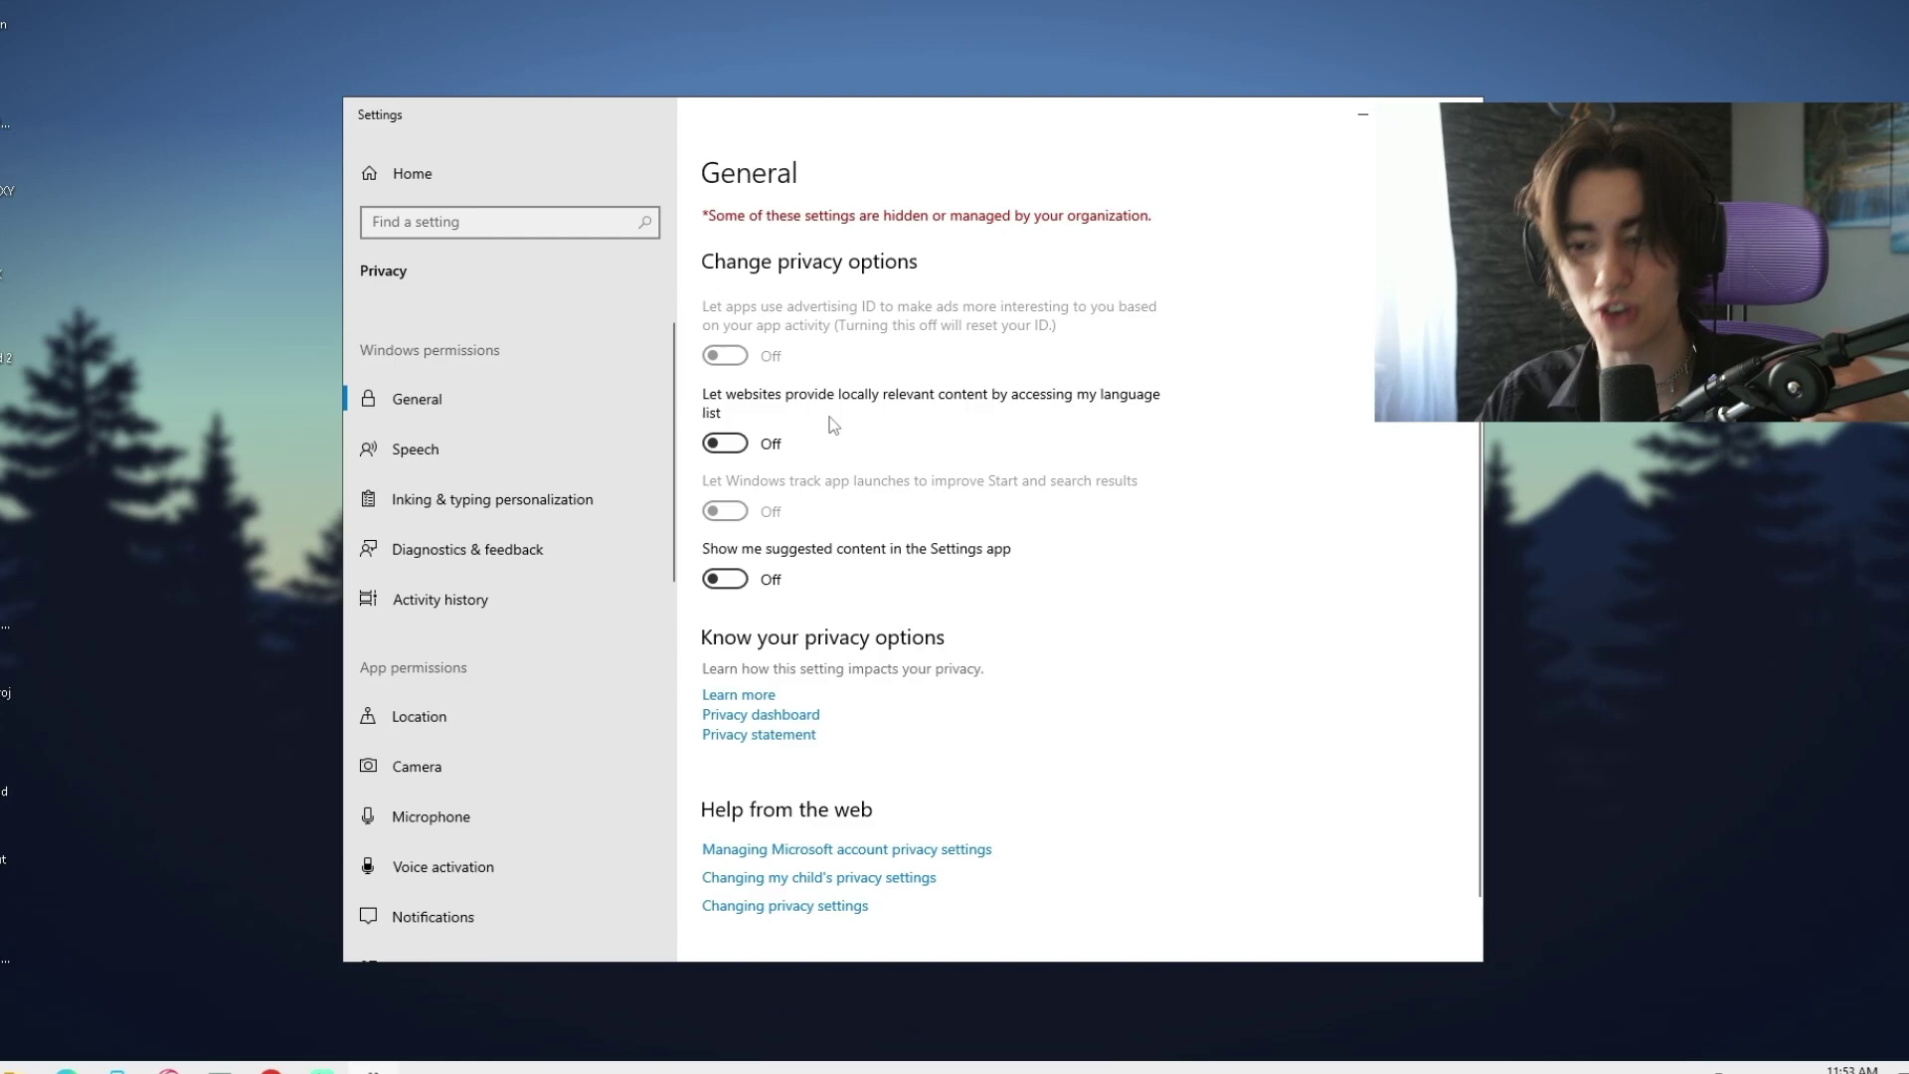
pyautogui.scroll(-1, 833, 425)
pyautogui.scroll(1, 696, 447)
# Step: Review the Speech, Inking & typing and Diagnostics & feedback pages, confirming their options are Off
pyautogui.click(481, 452)
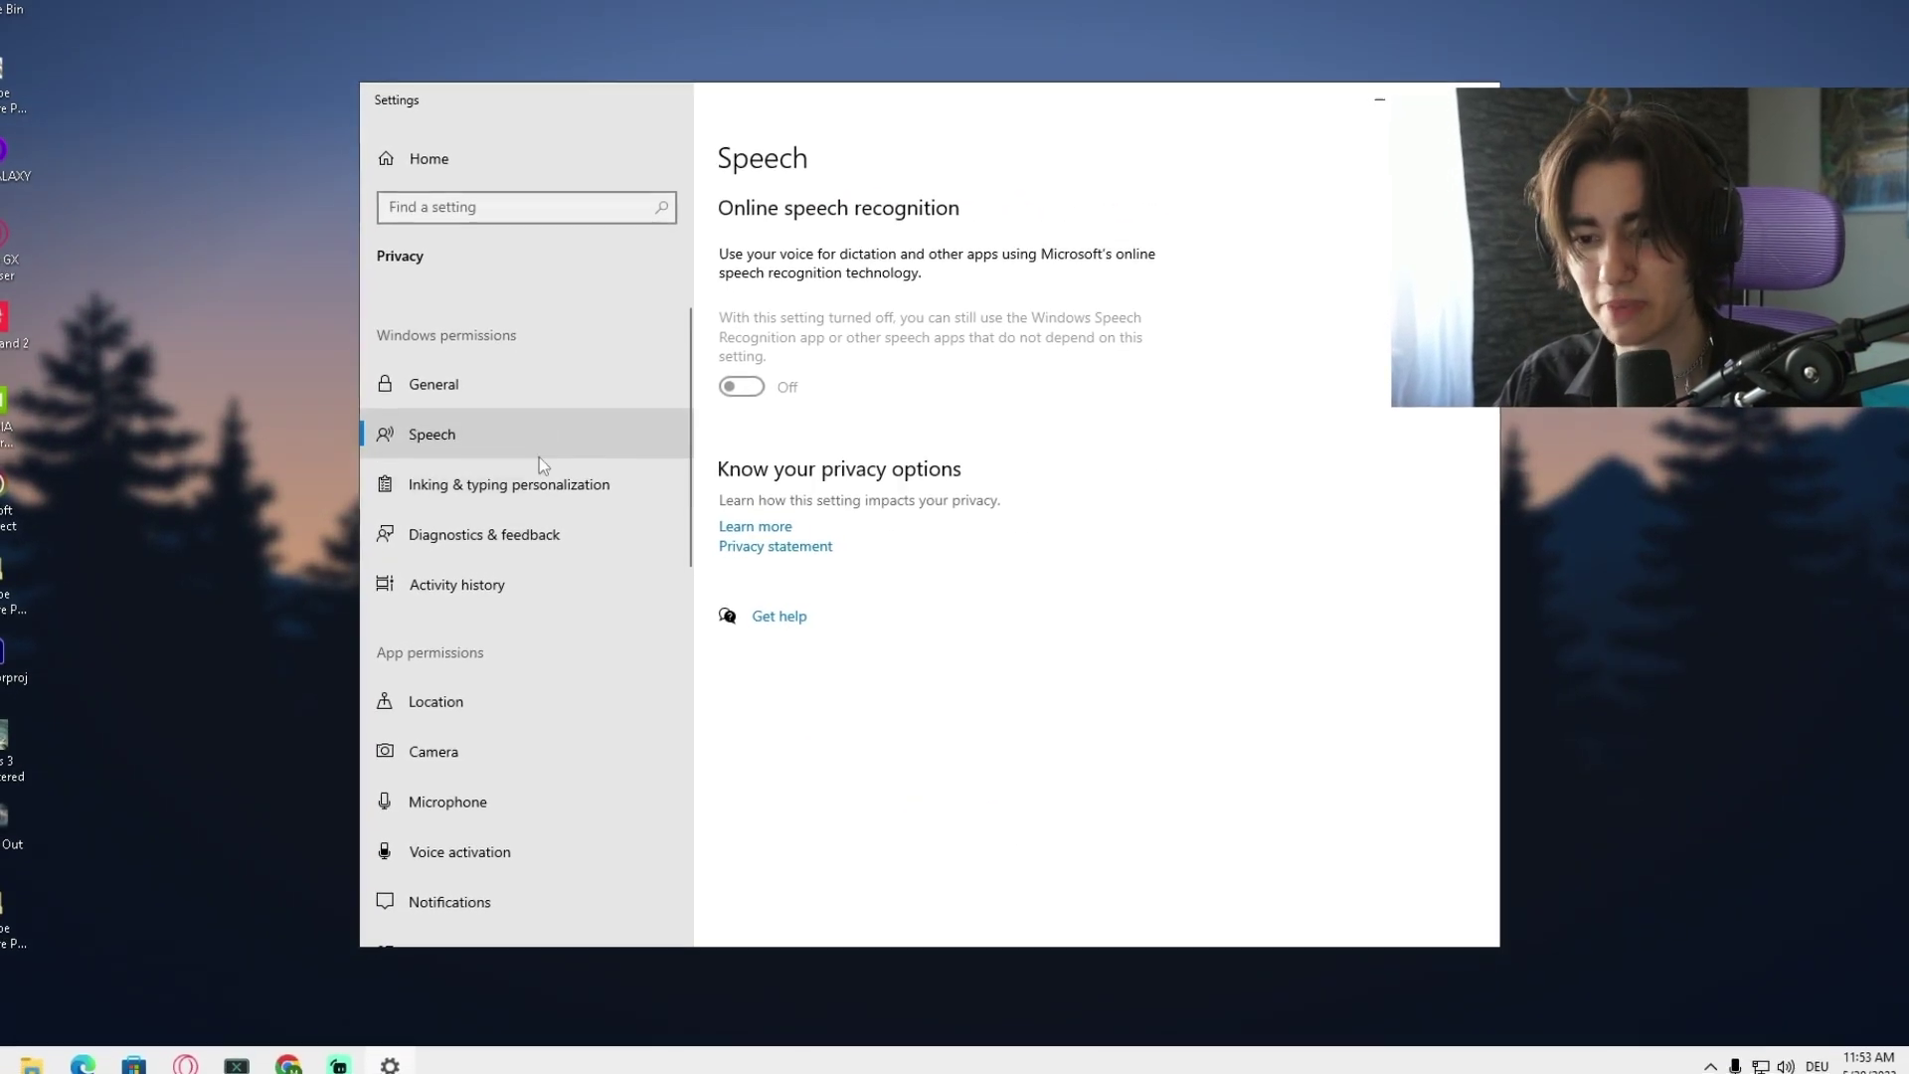
pyautogui.click(557, 487)
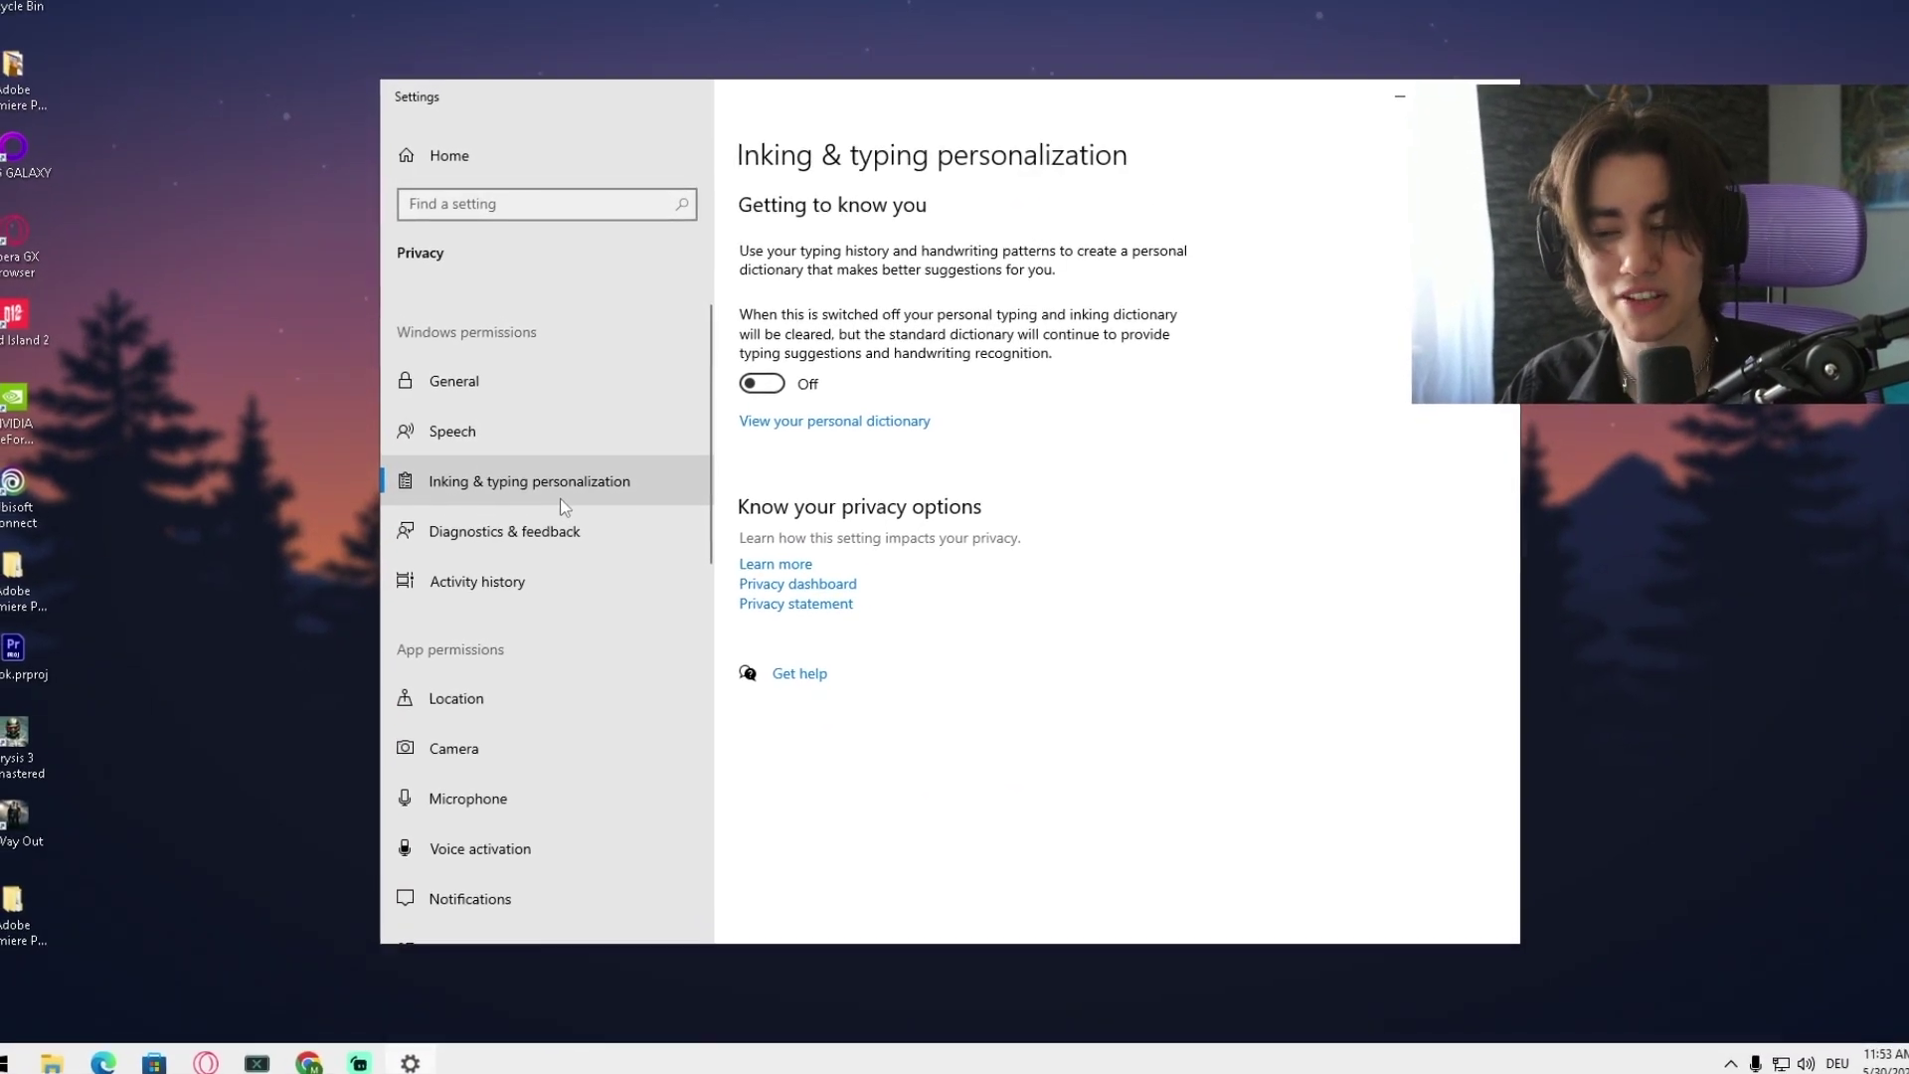
pyautogui.click(516, 541)
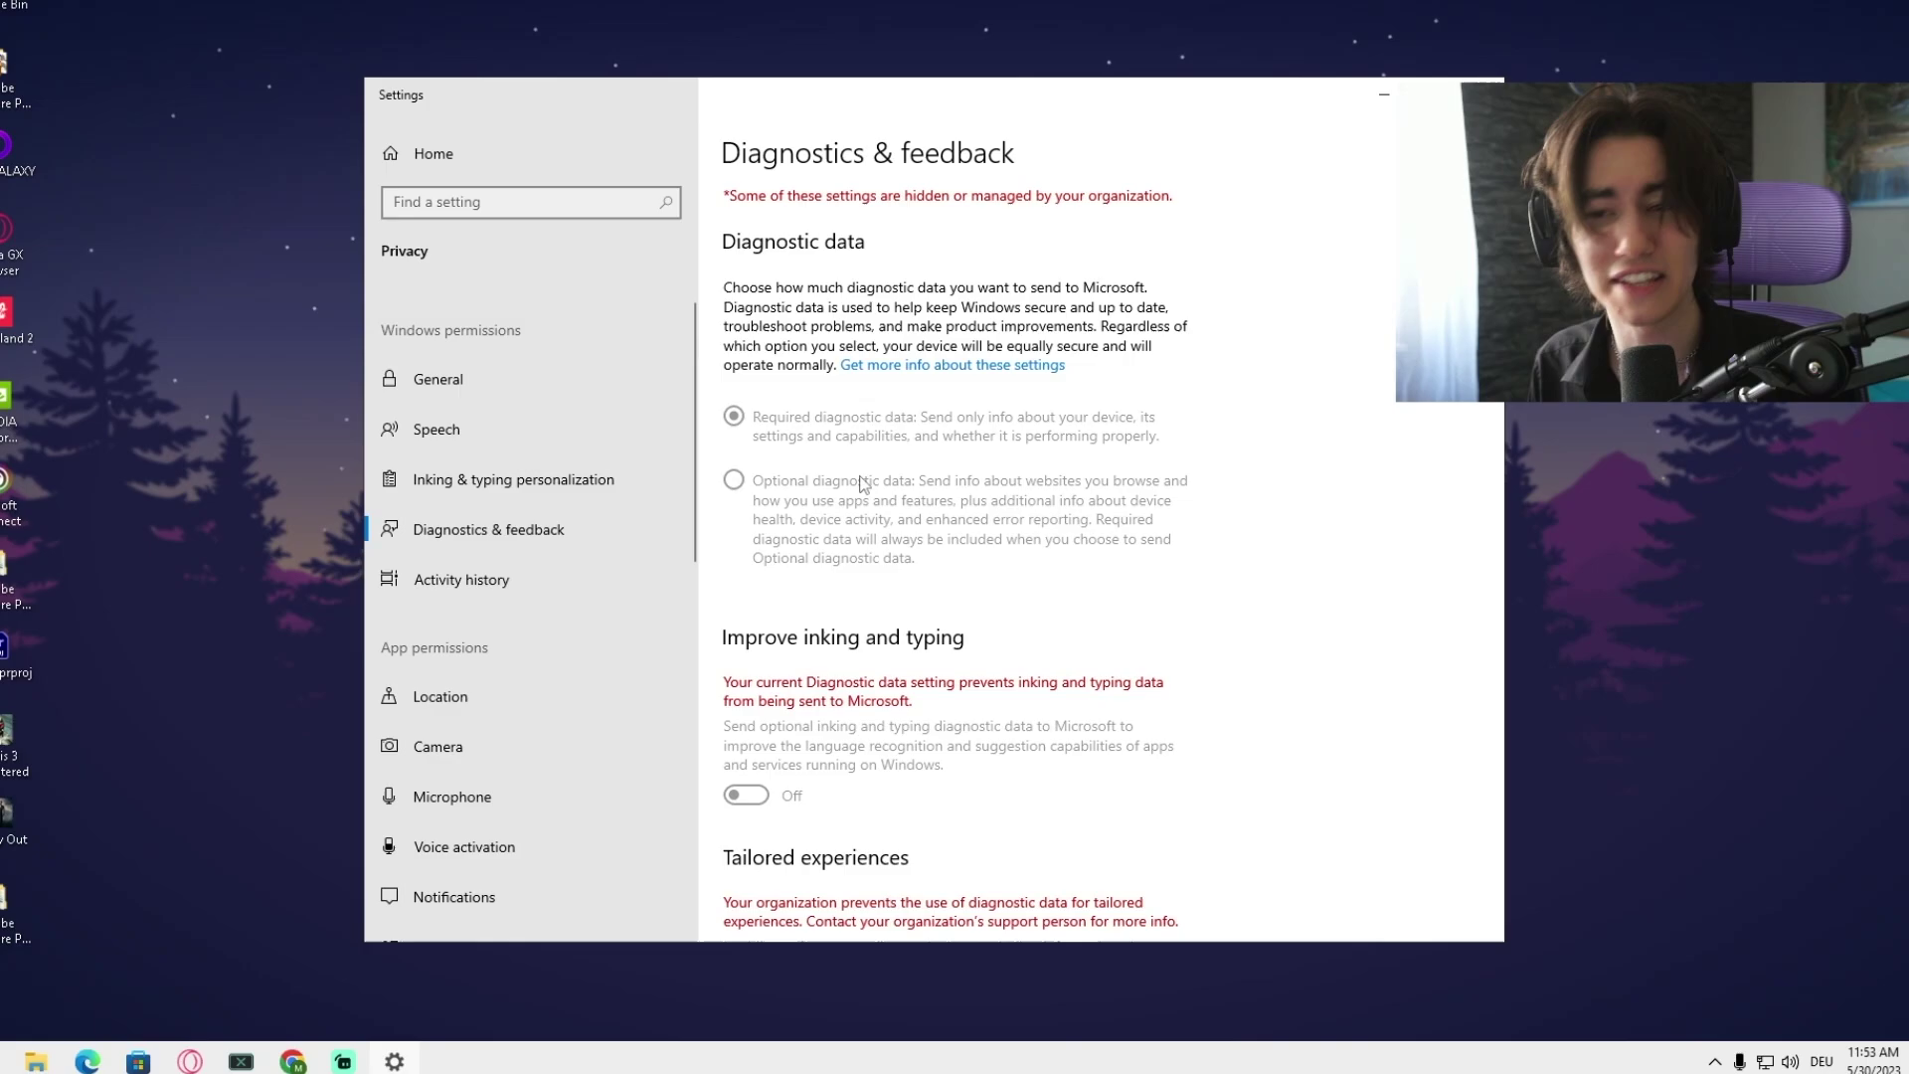
pyautogui.scroll(-7, 845, 512)
pyautogui.scroll(3, 861, 541)
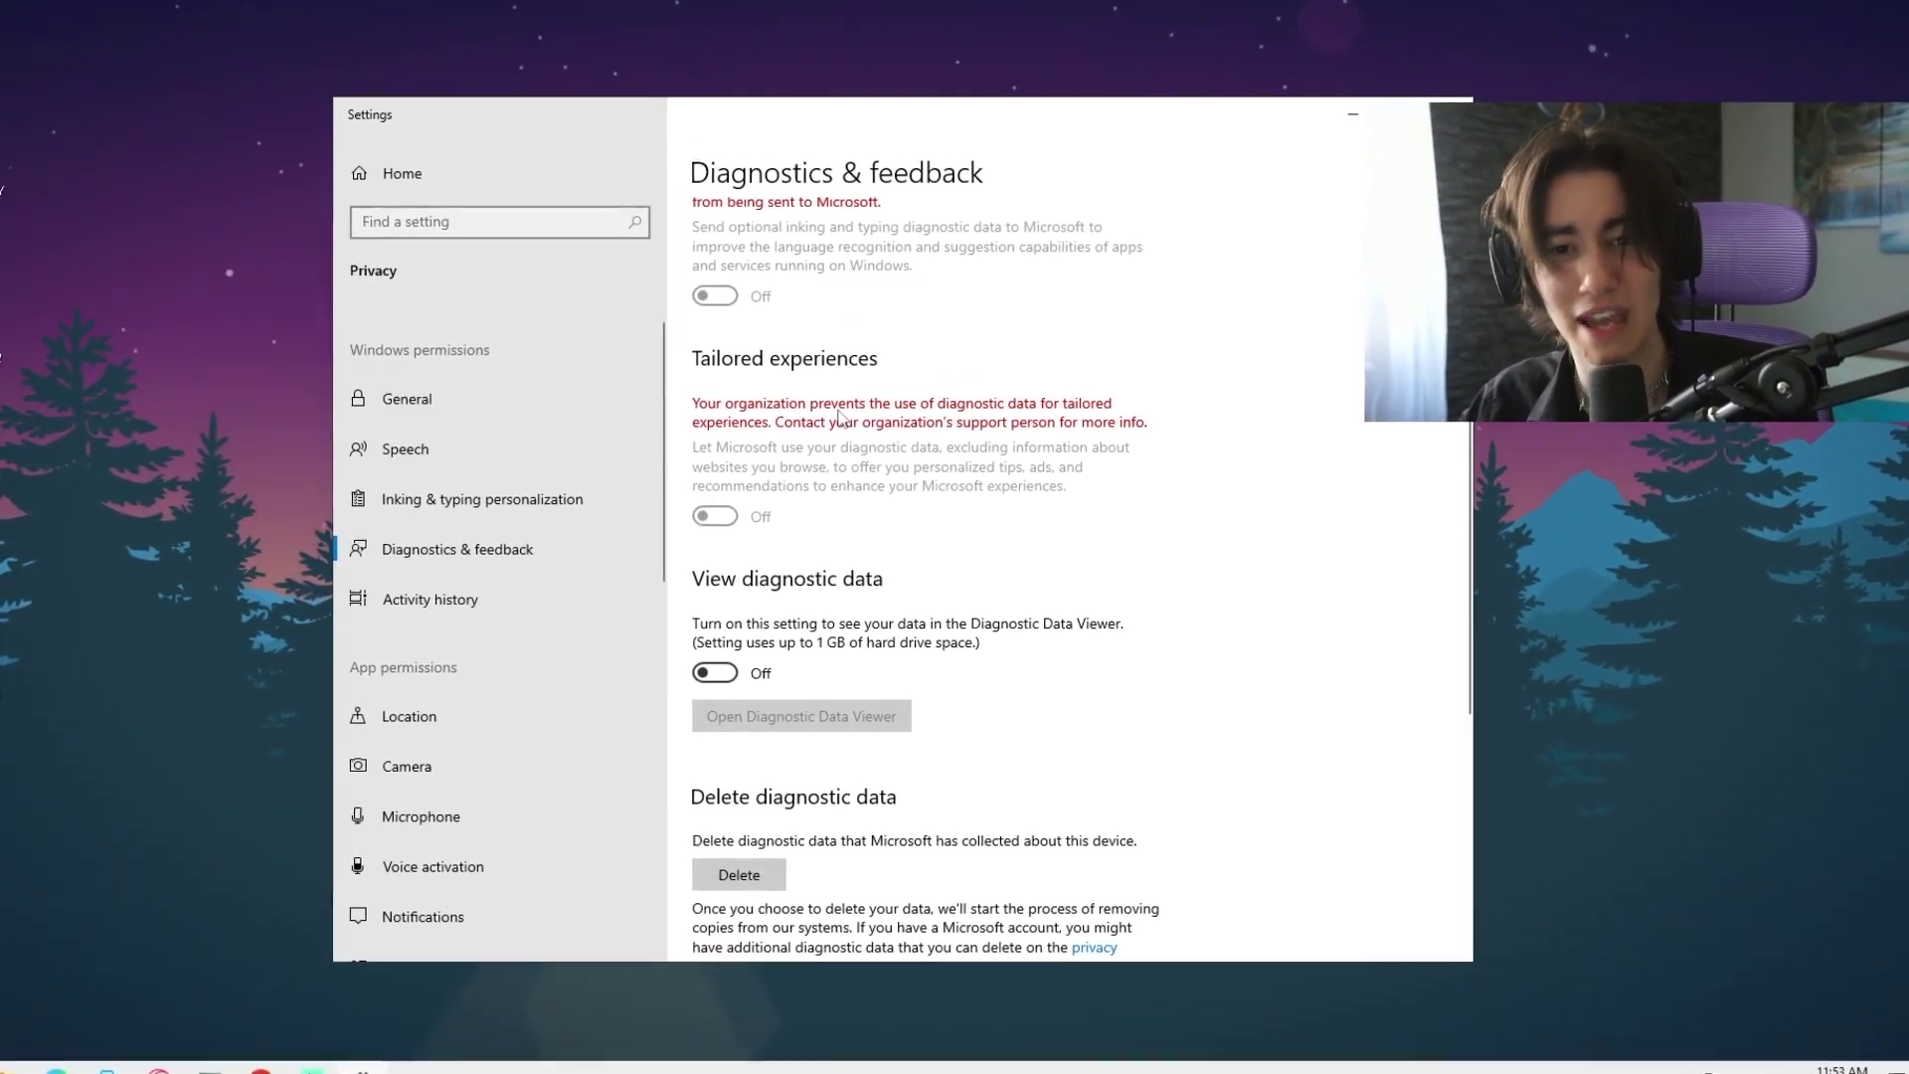
pyautogui.scroll(-5, 838, 415)
pyautogui.scroll(6, 838, 416)
pyautogui.scroll(-3, 587, 398)
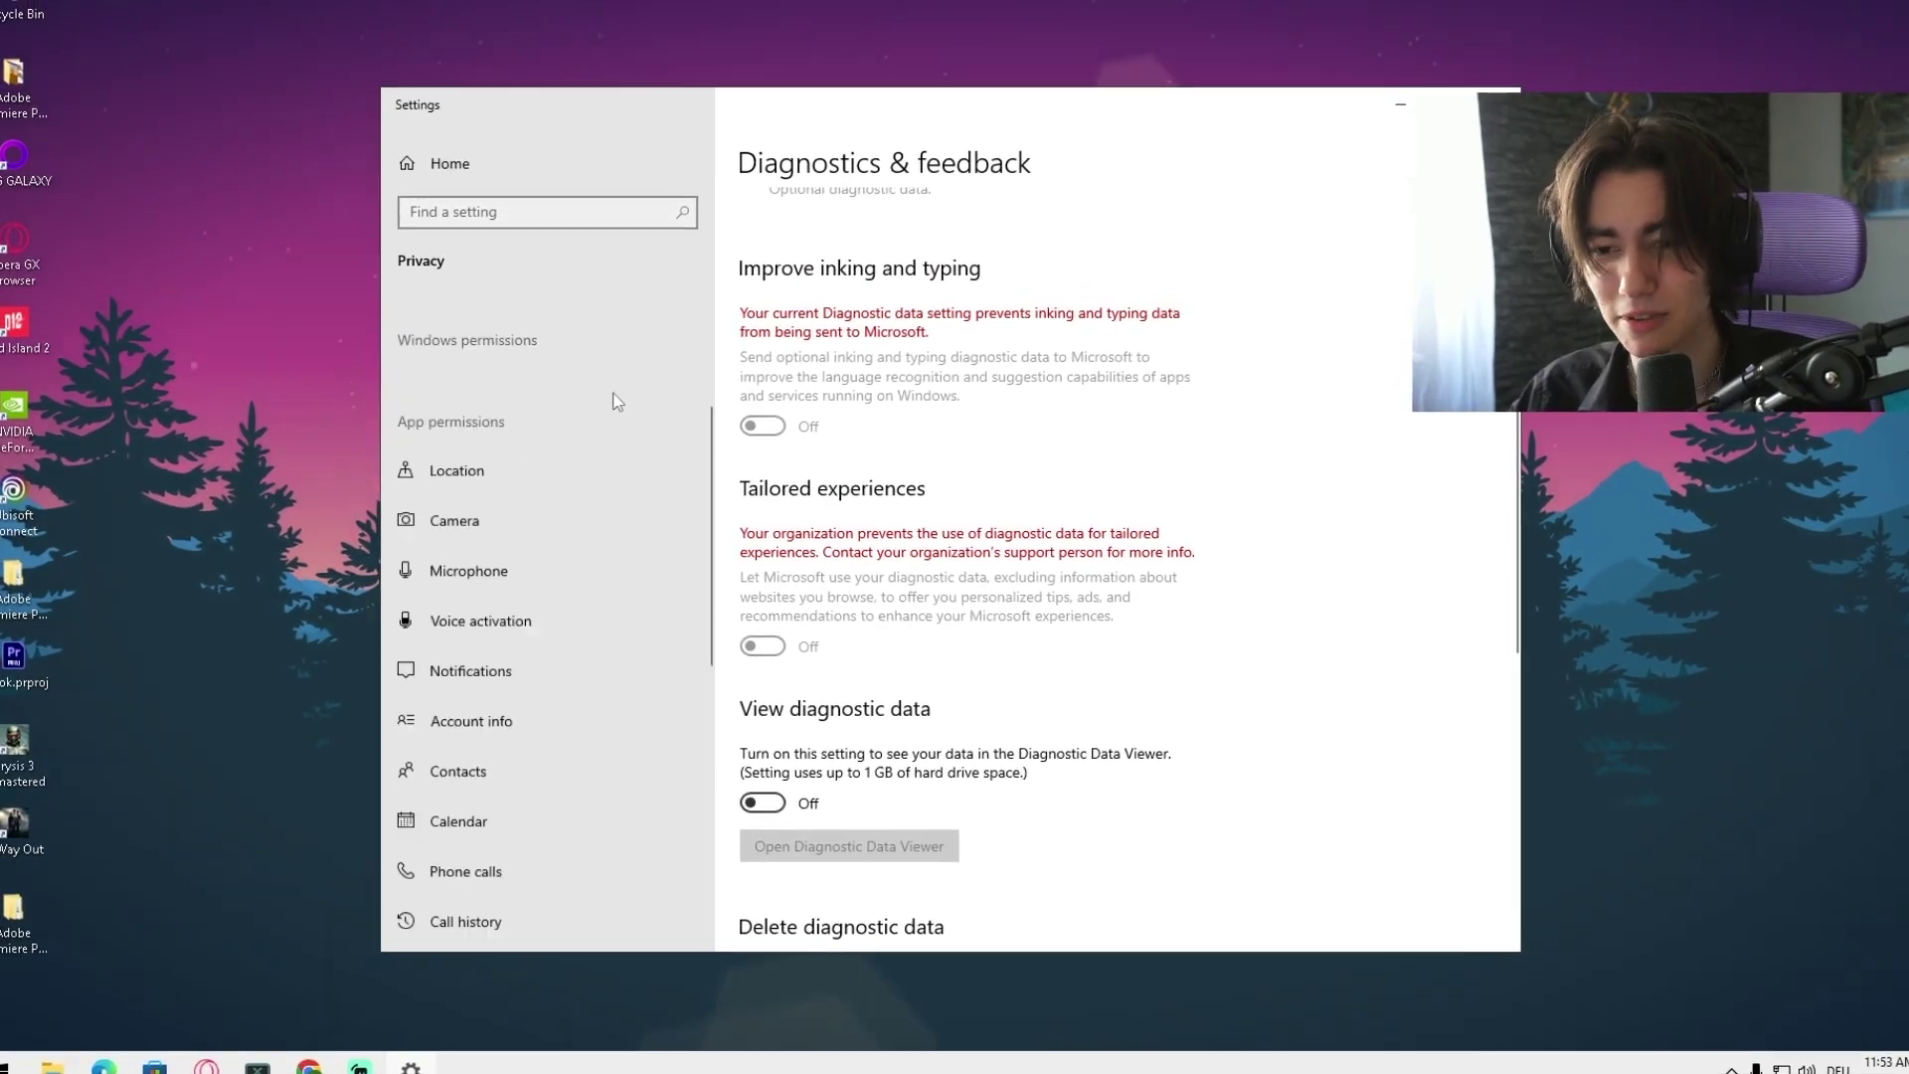
pyautogui.scroll(1, 622, 447)
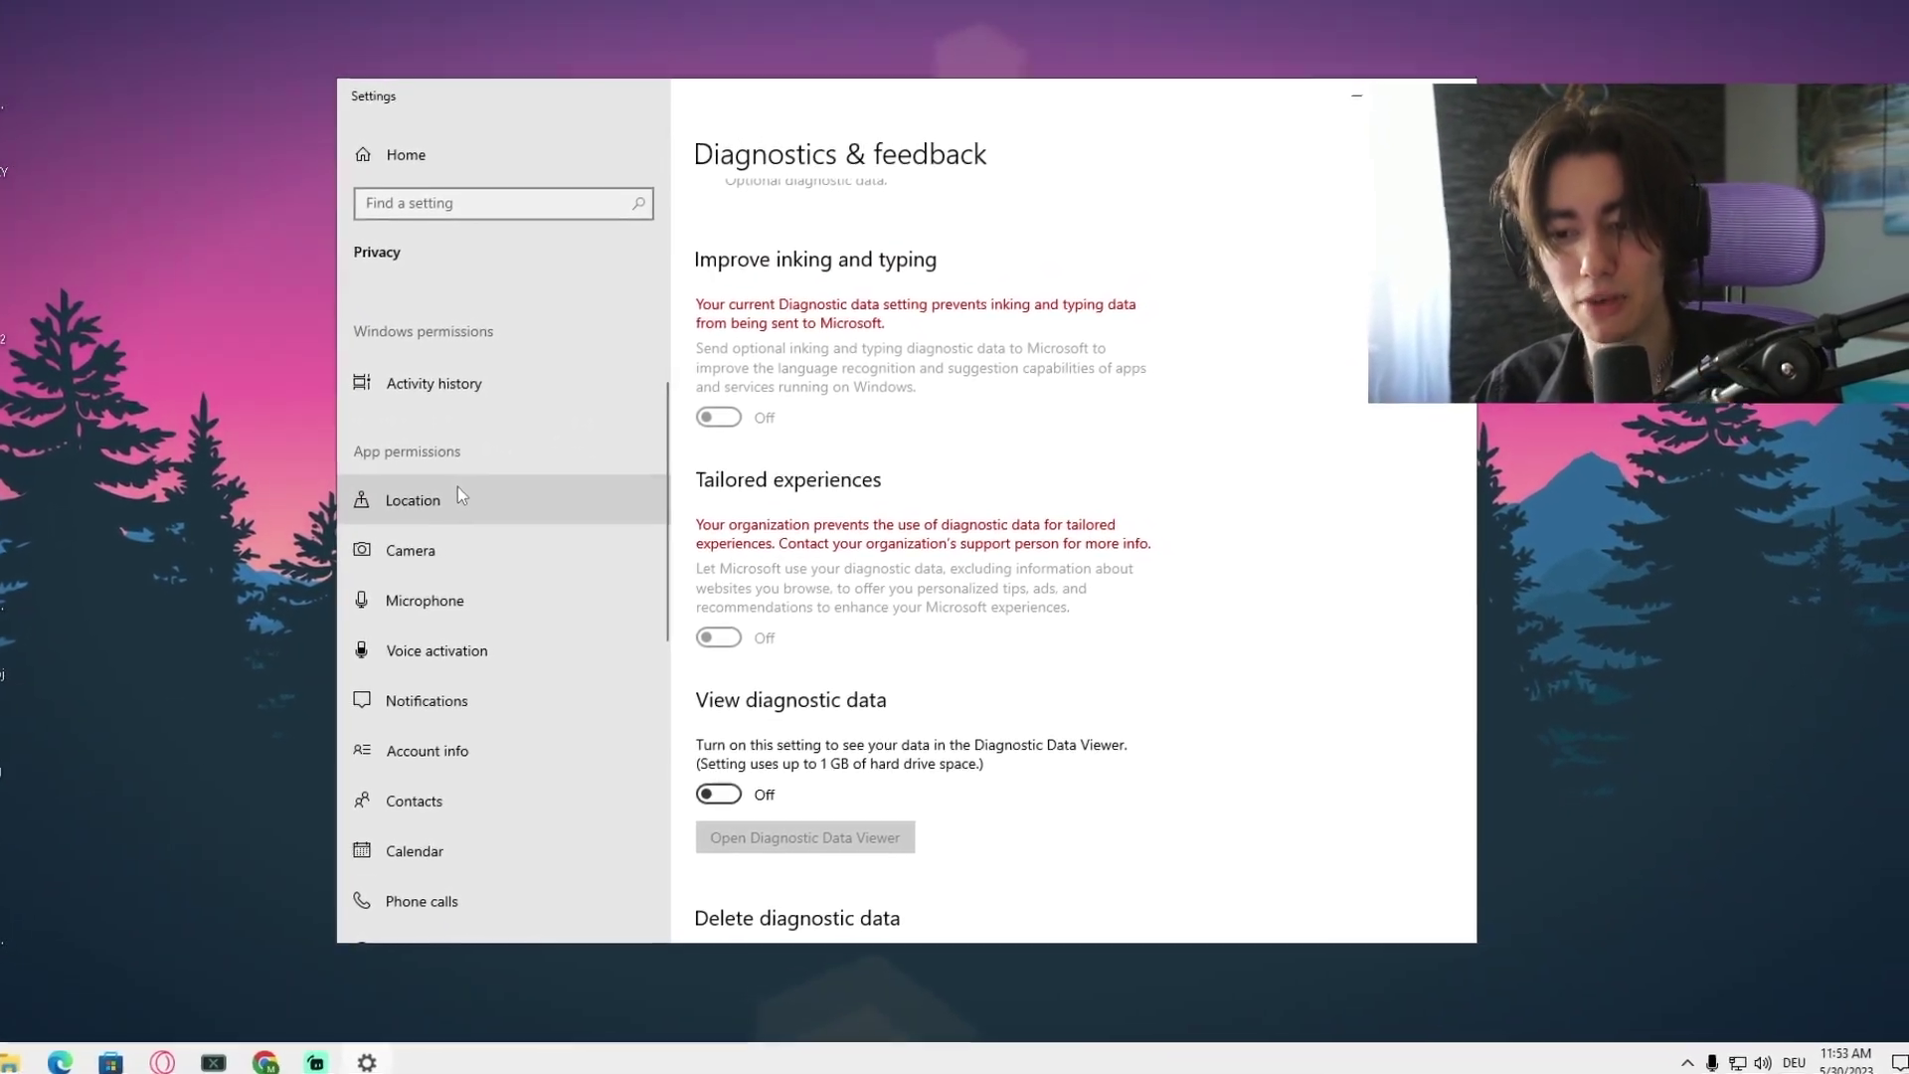
# Step: Review the Location, Notifications, App diagnostics and Automatic file downloads privacy pages, then close Settings
pyautogui.click(460, 494)
pyautogui.scroll(-1, 438, 556)
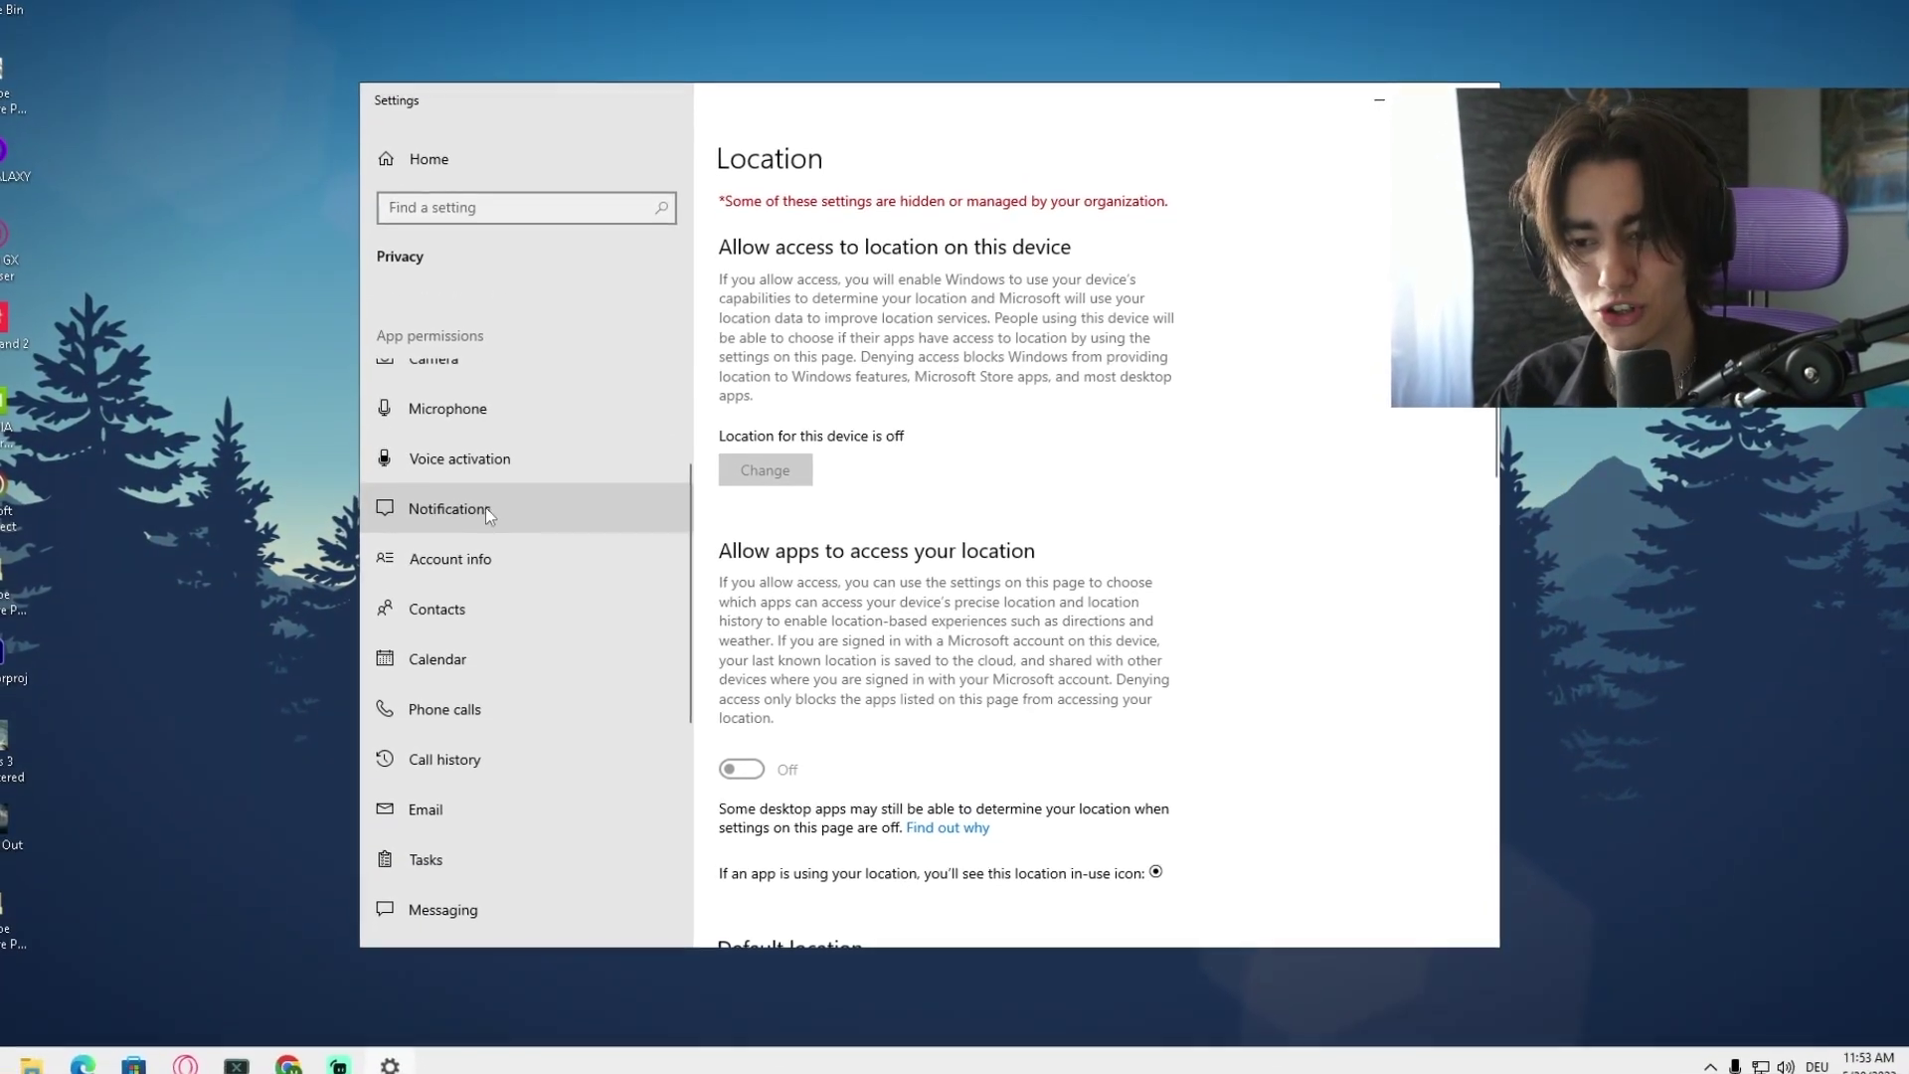
pyautogui.click(487, 509)
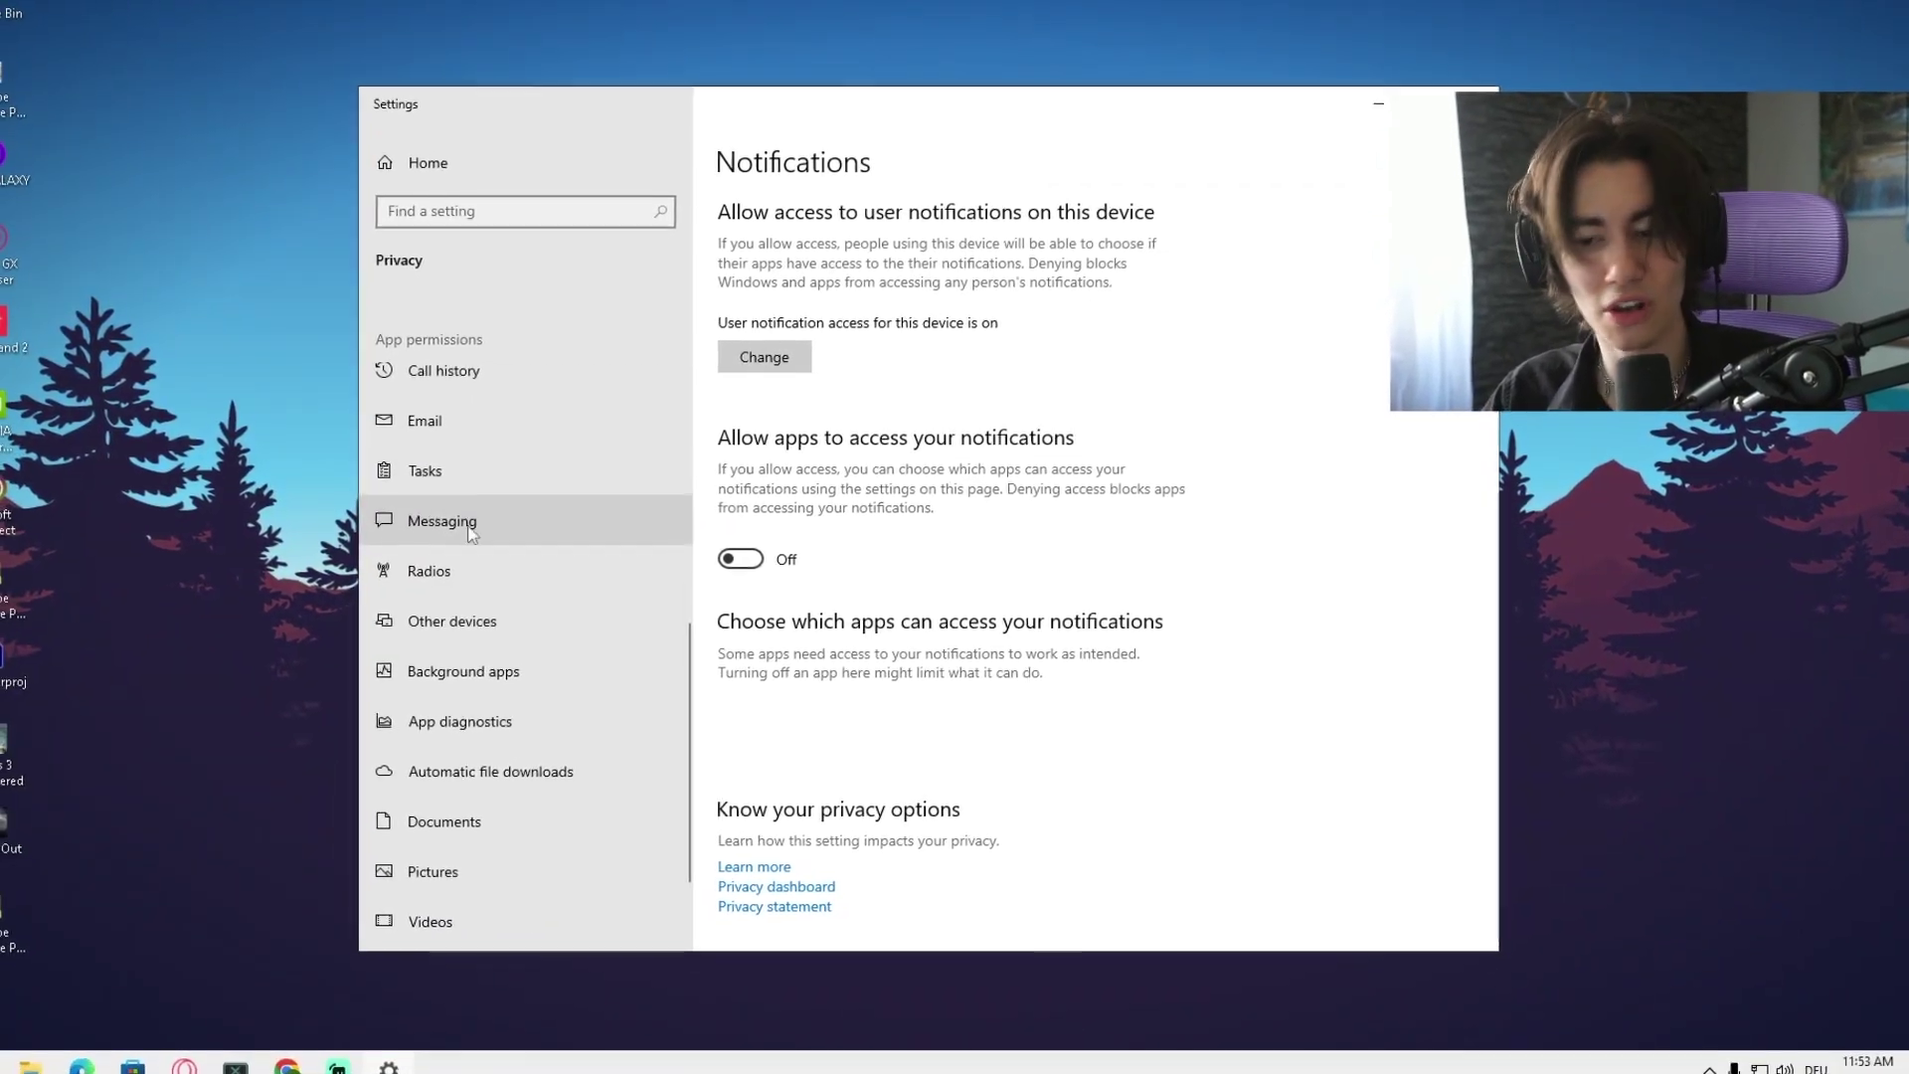
pyautogui.scroll(-2, 506, 593)
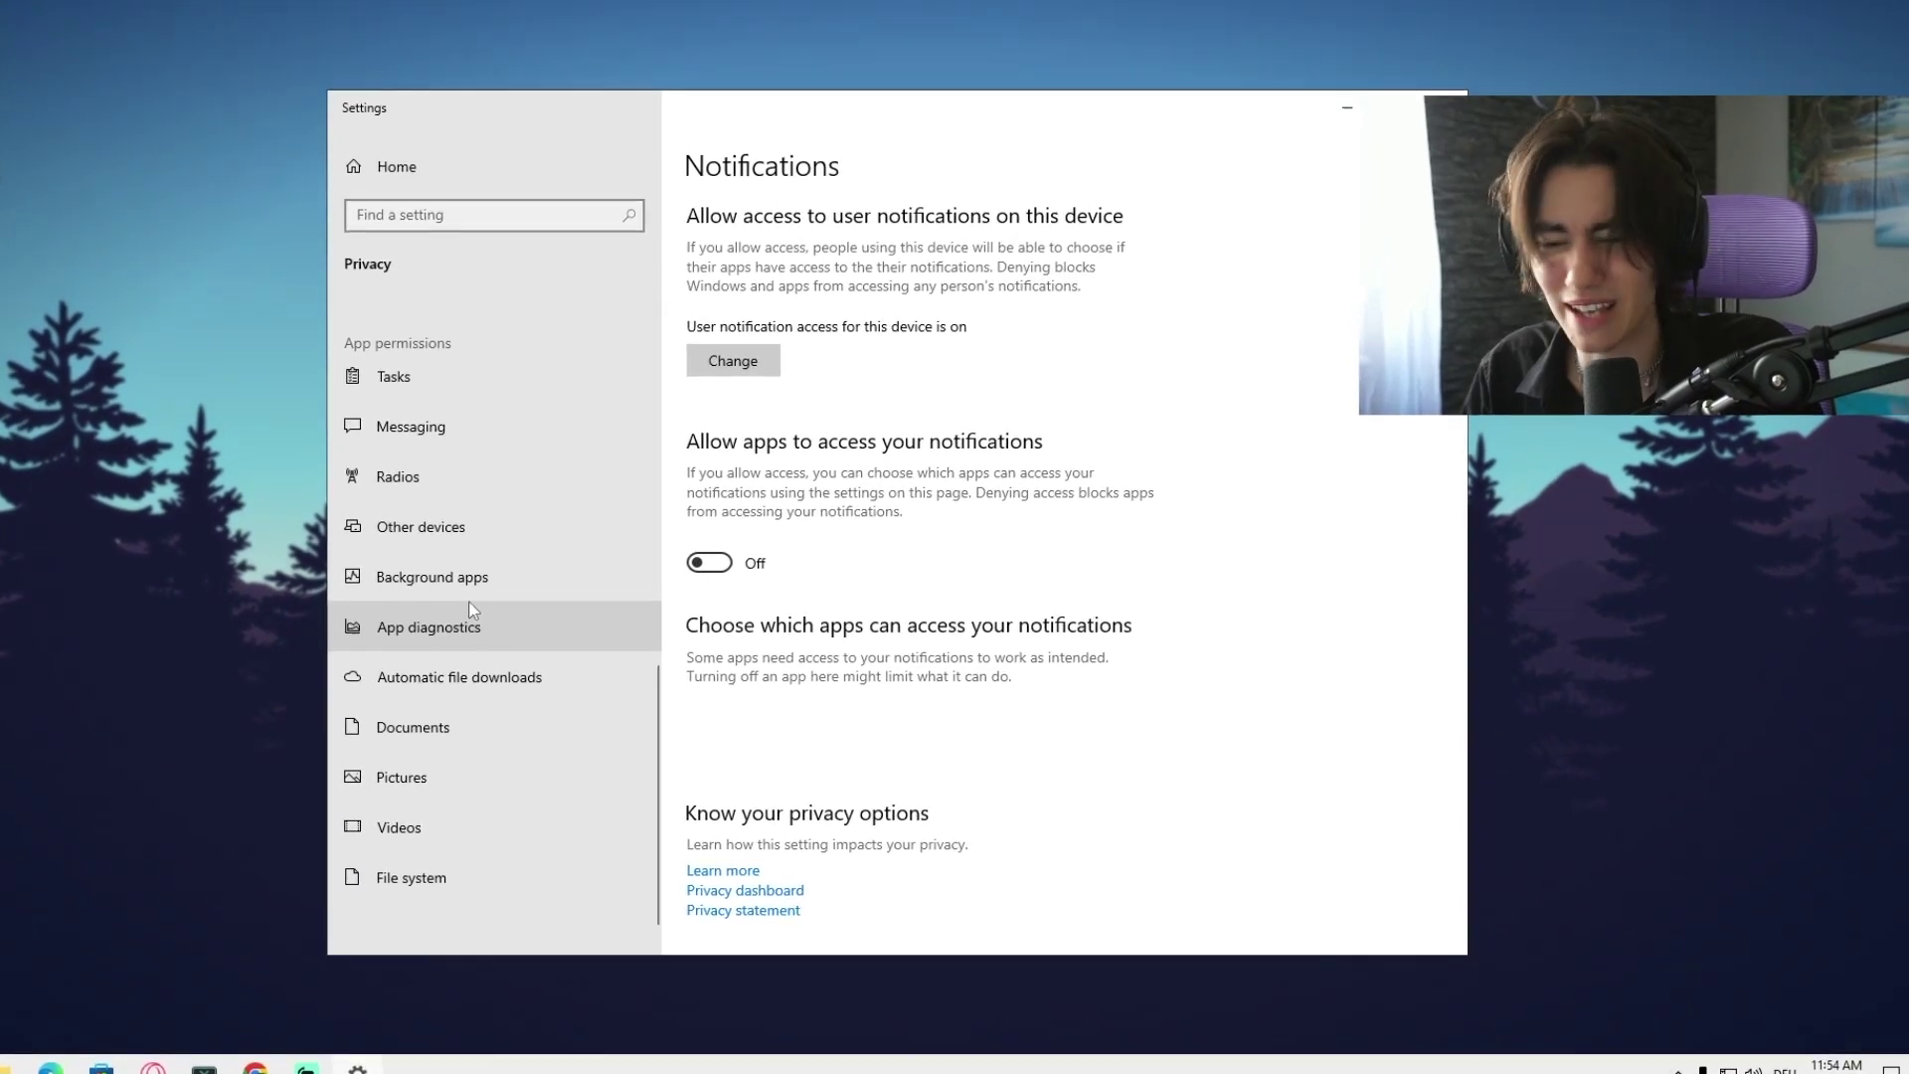
pyautogui.click(475, 626)
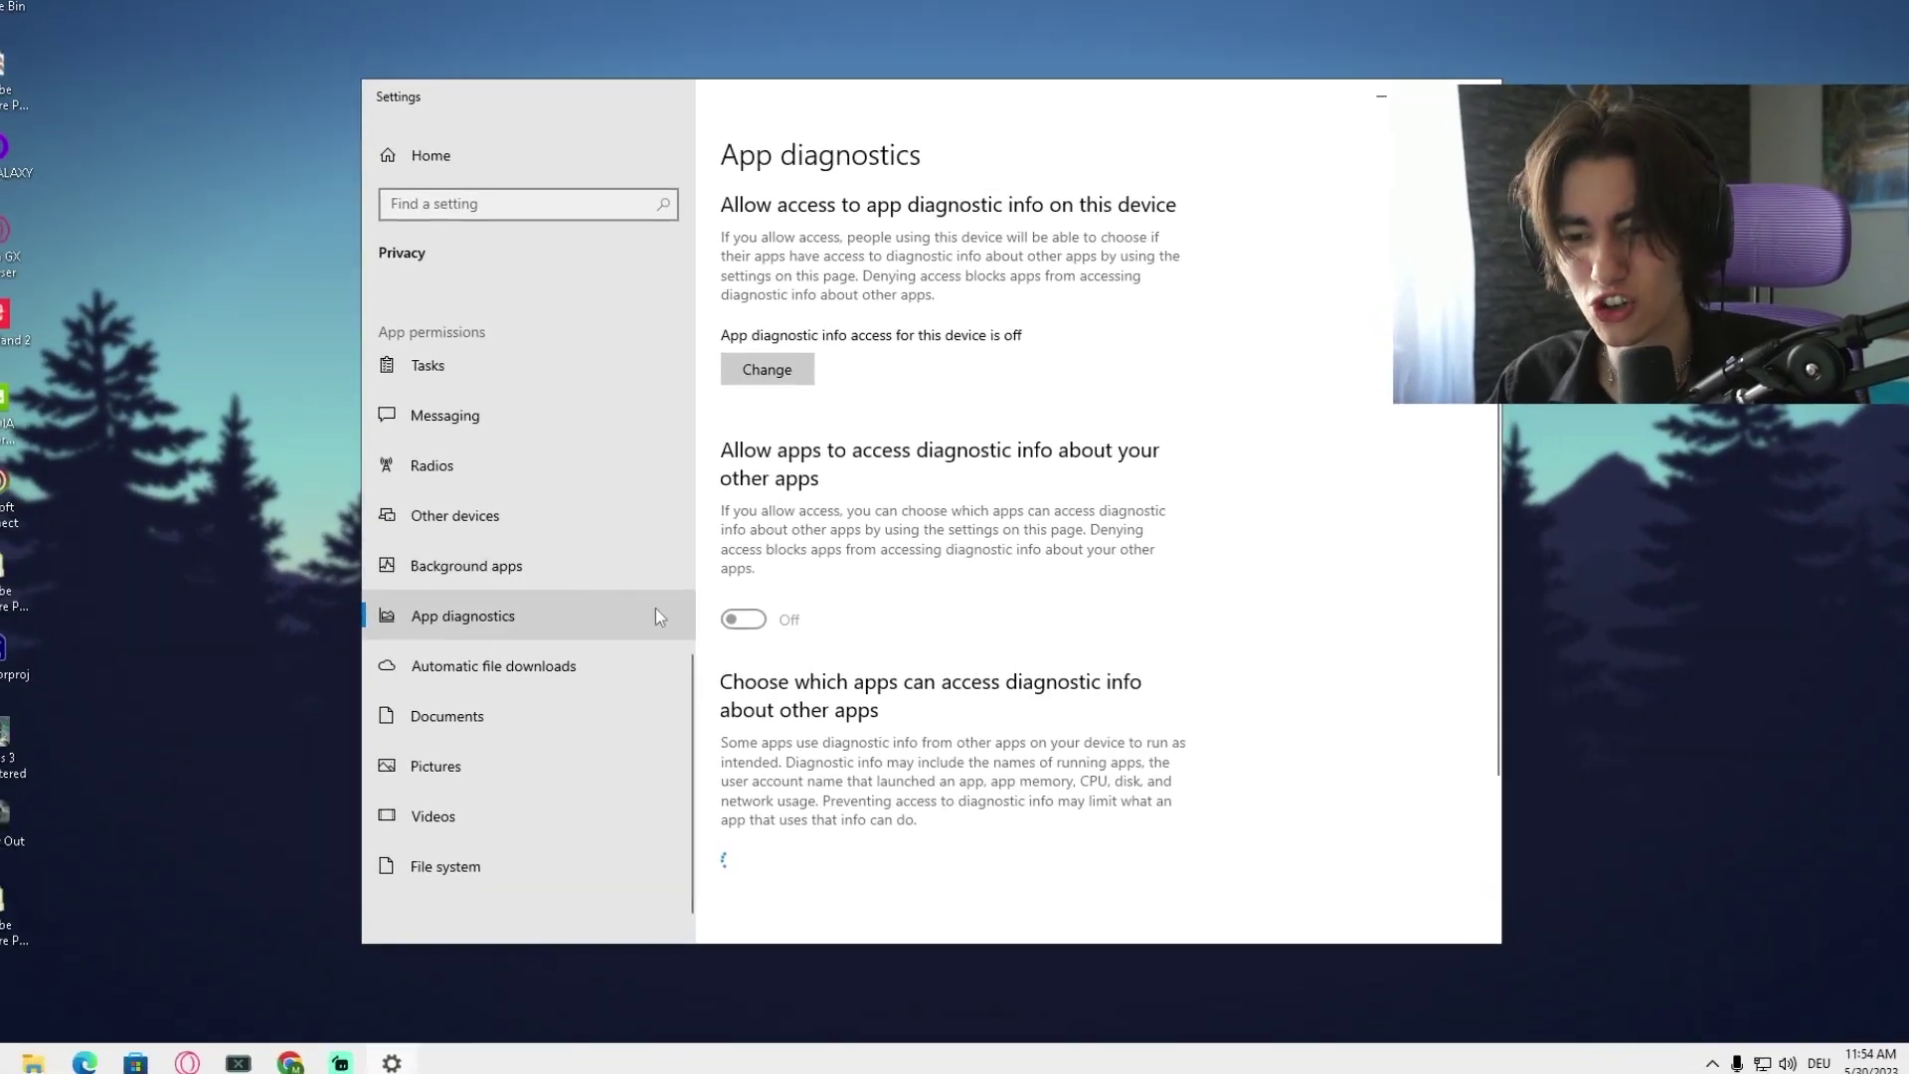
pyautogui.scroll(-2, 654, 615)
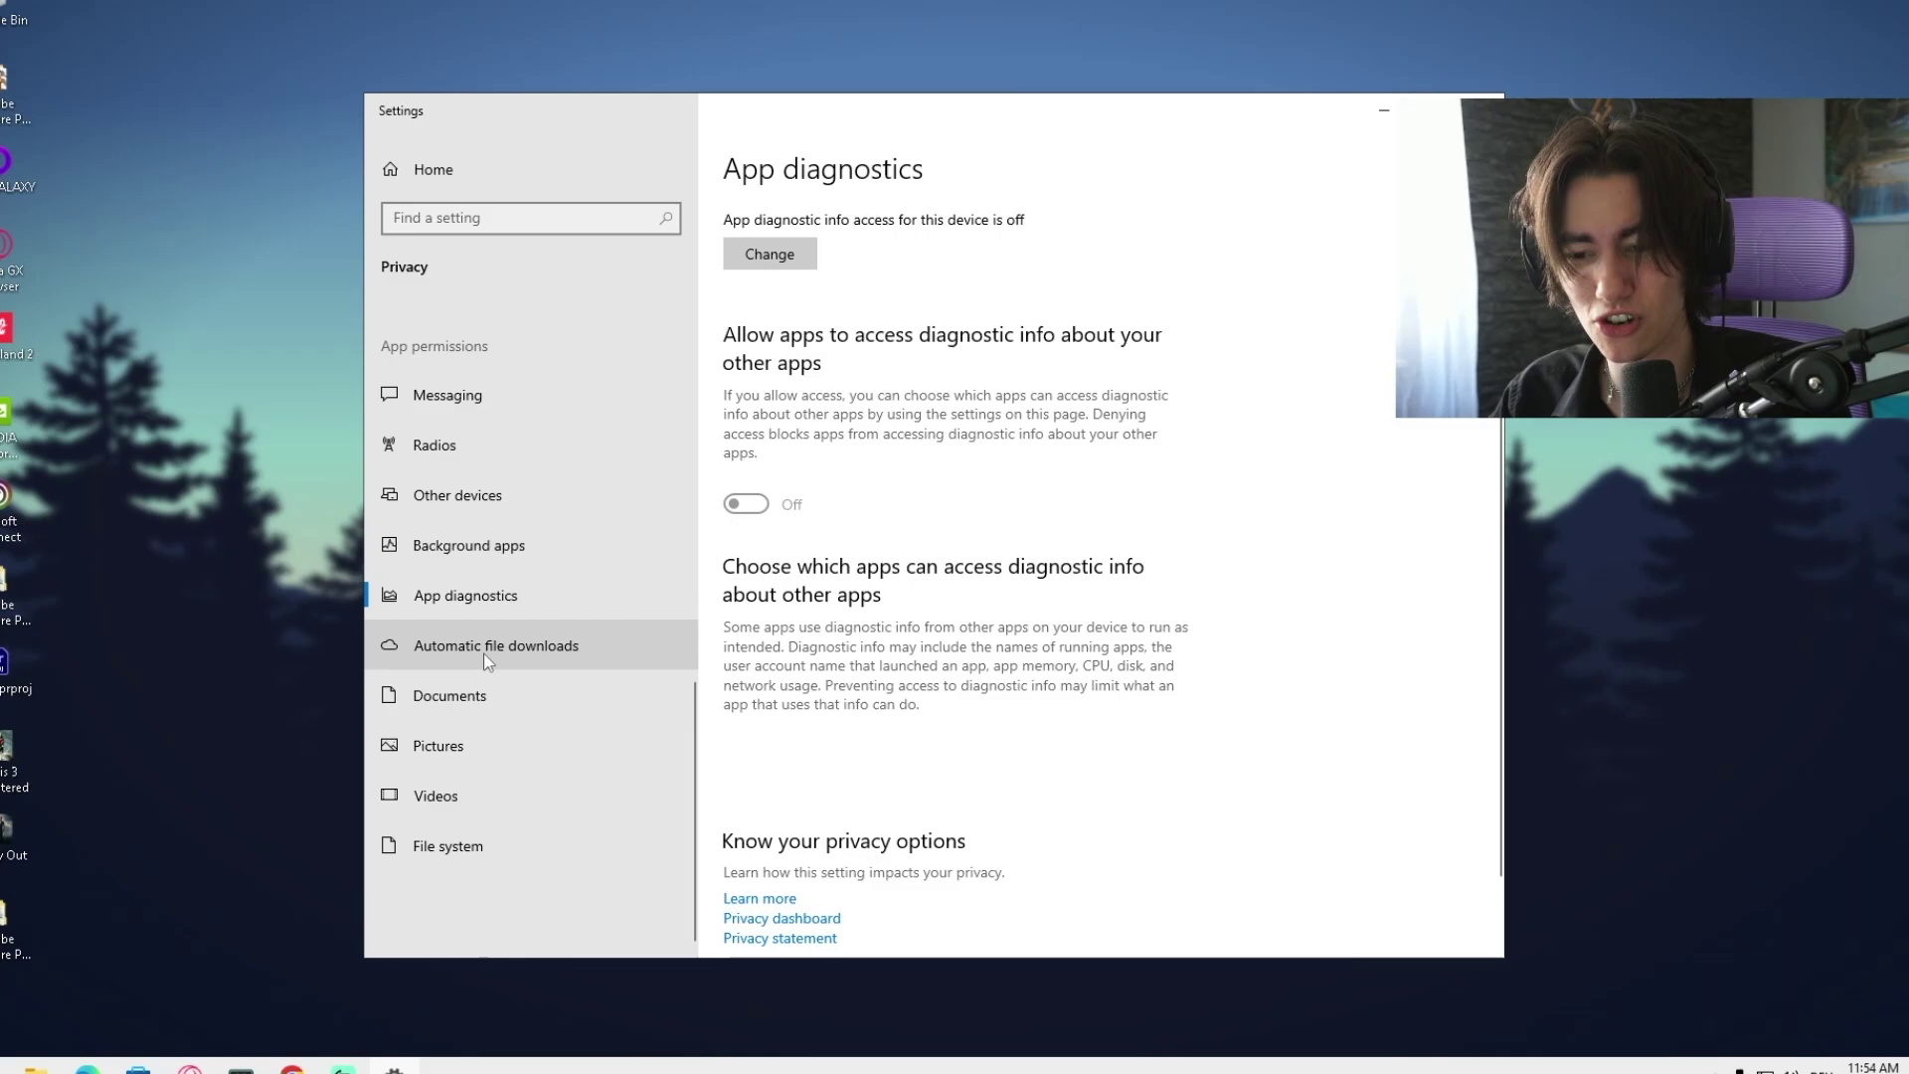
pyautogui.click(481, 647)
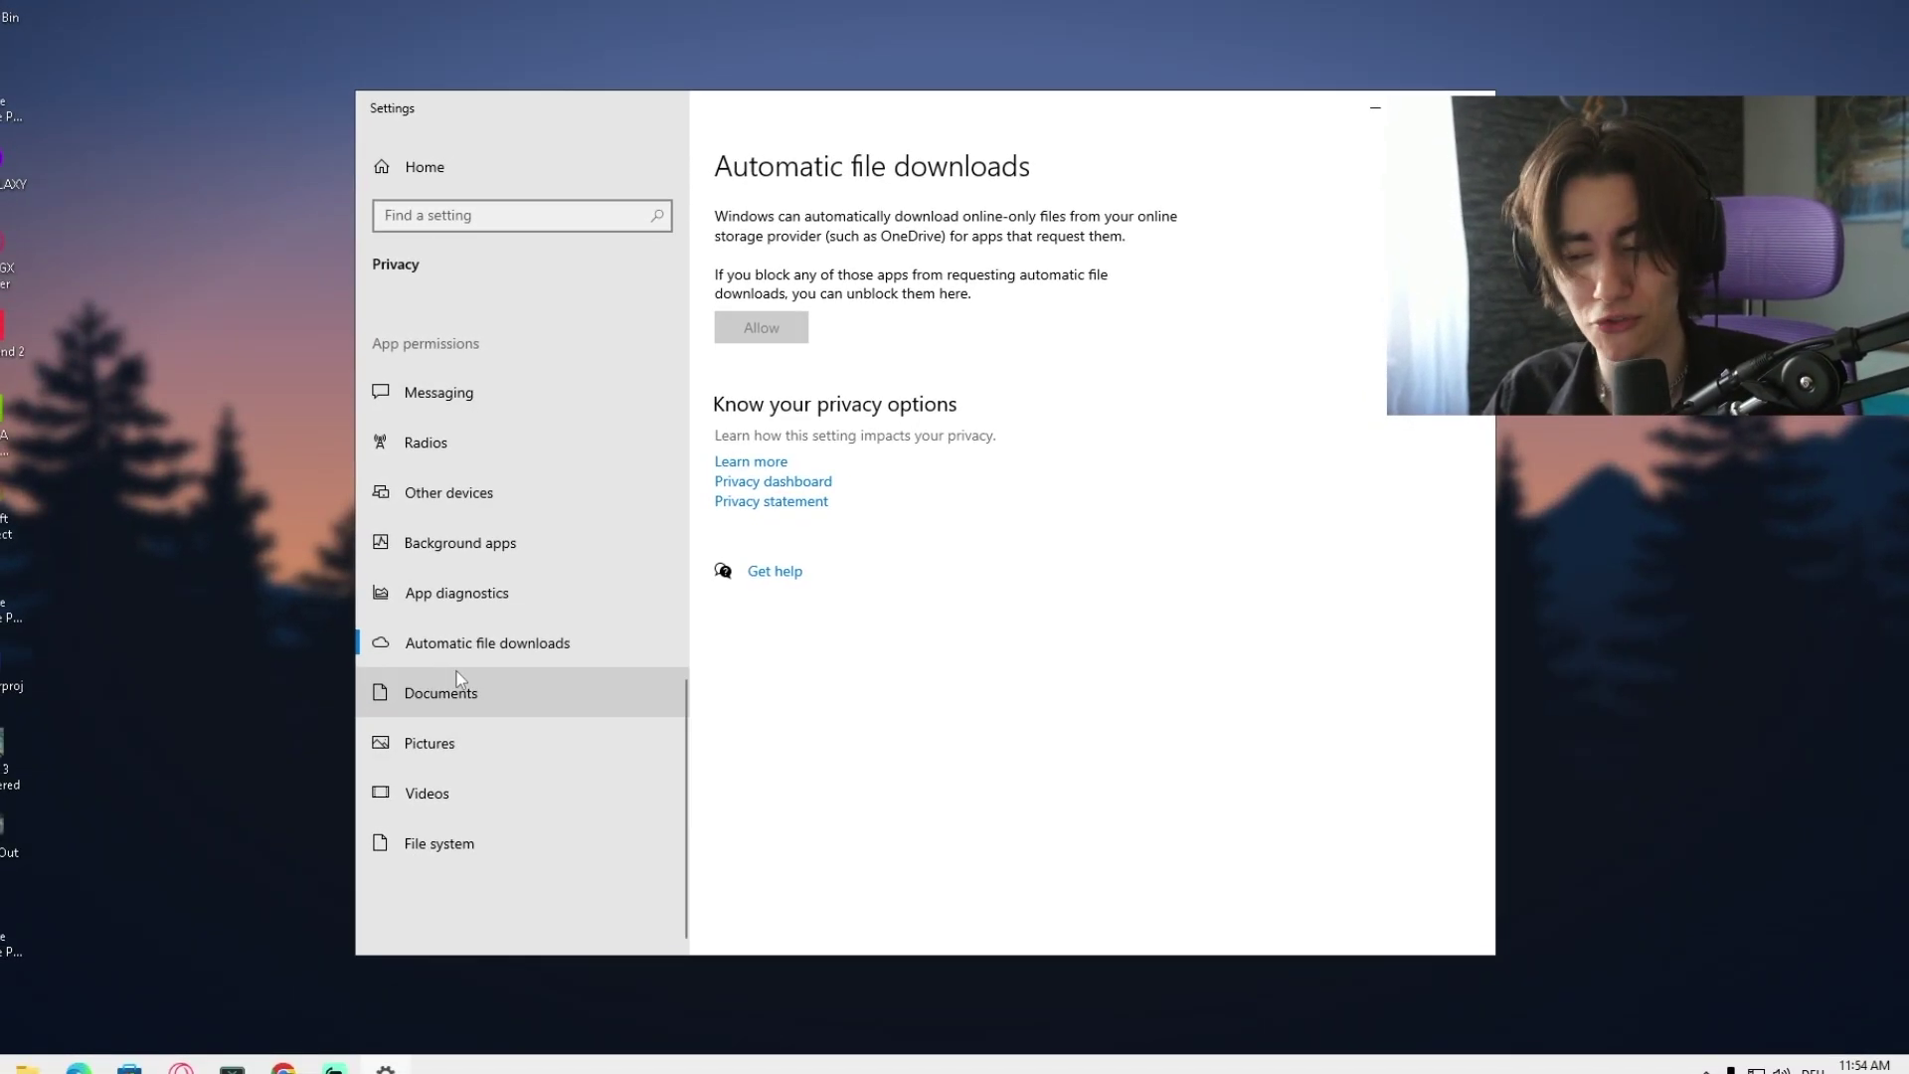
pyautogui.scroll(3, 460, 679)
pyautogui.click(1471, 107)
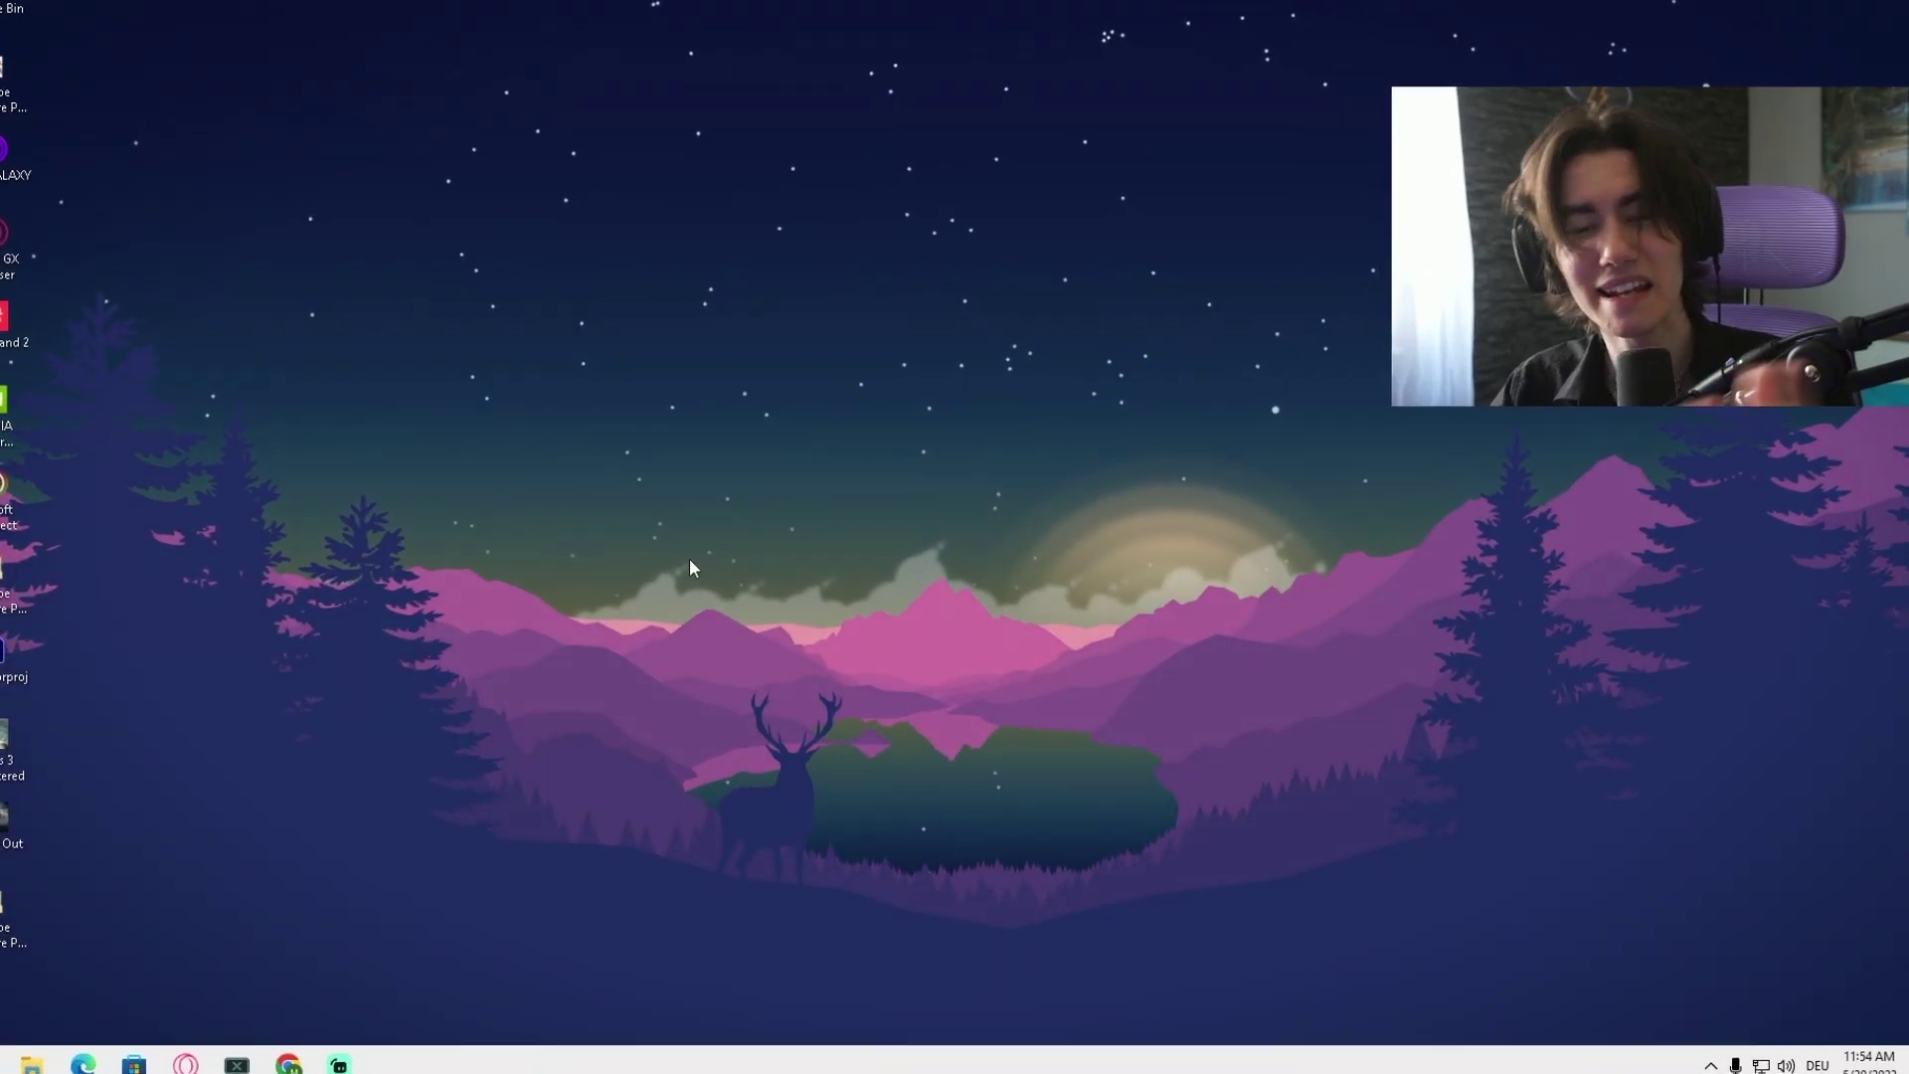
# Step: Search 'tempo' to reach Delete temporary files and show the Temporary files breakdown (3.38 GB selected)
pyautogui.press('super')
pyautogui.write('tempo')
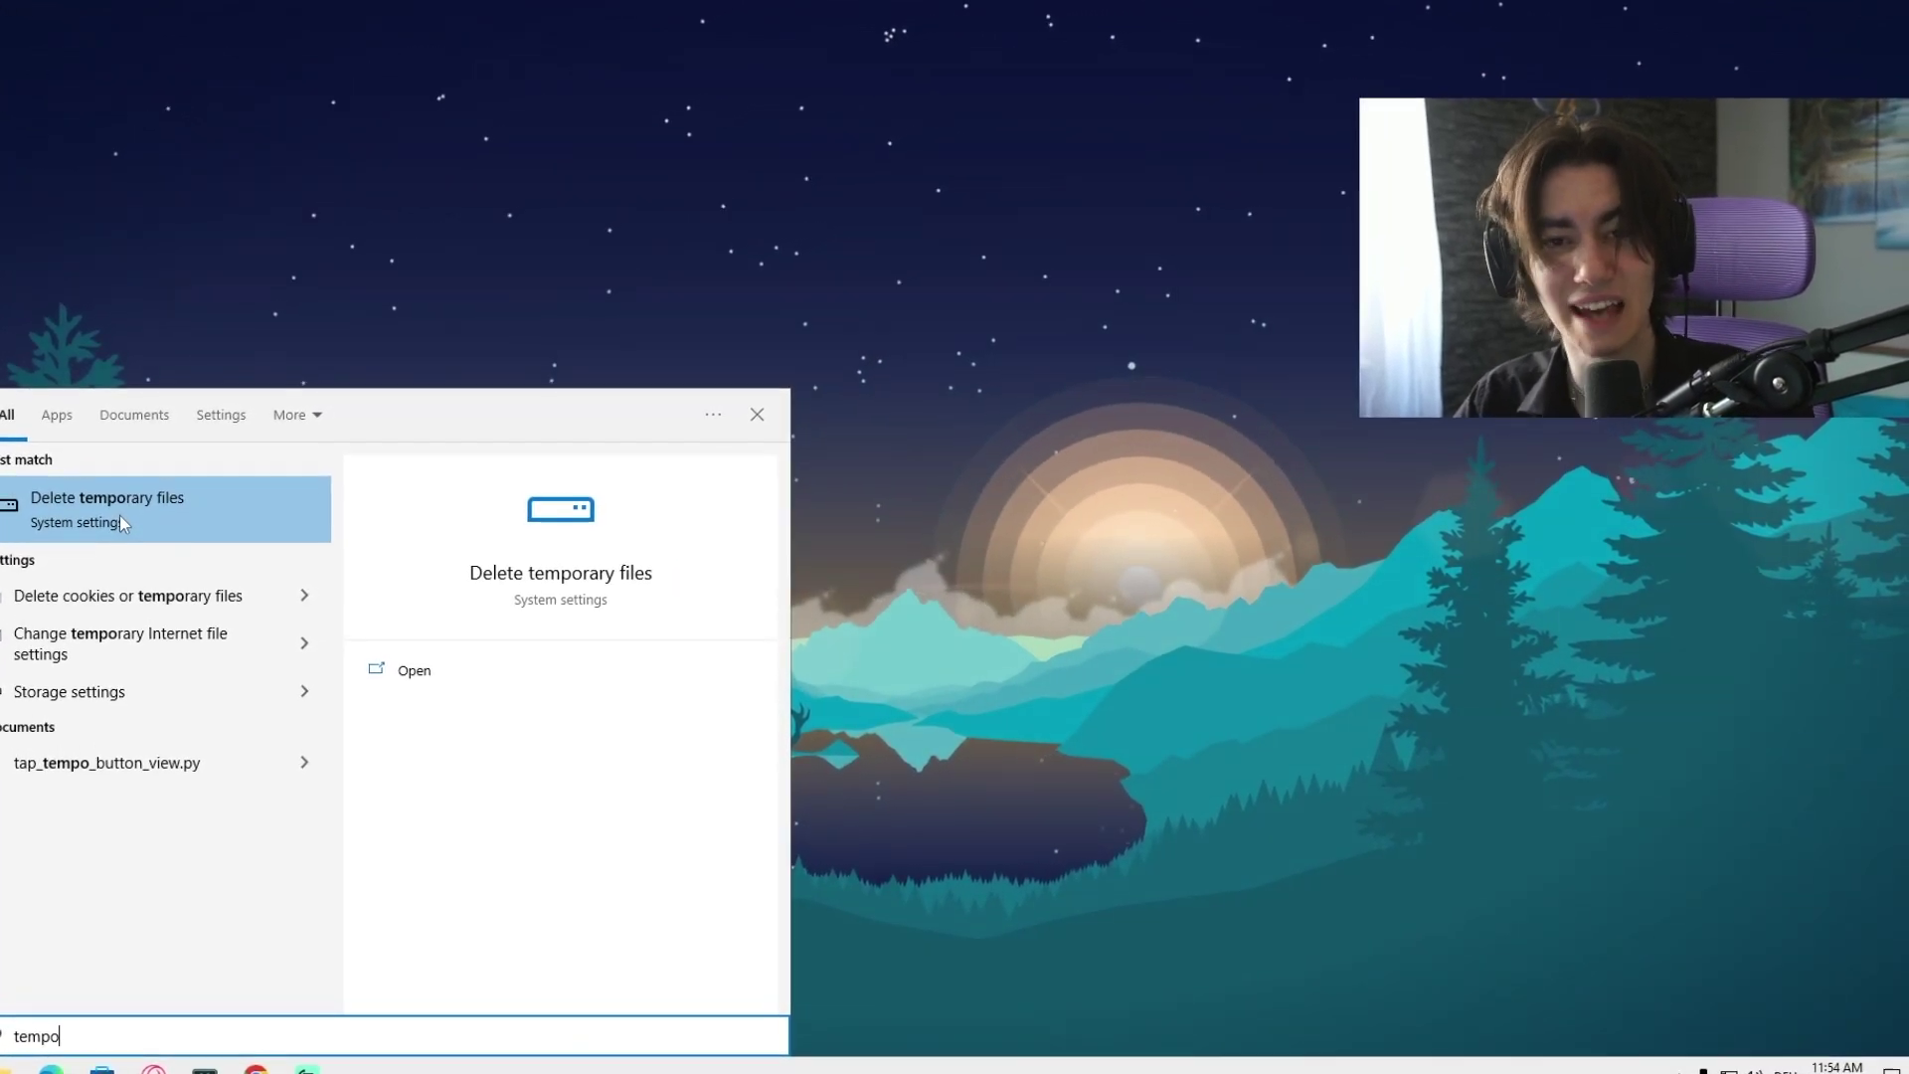
pyautogui.click(123, 517)
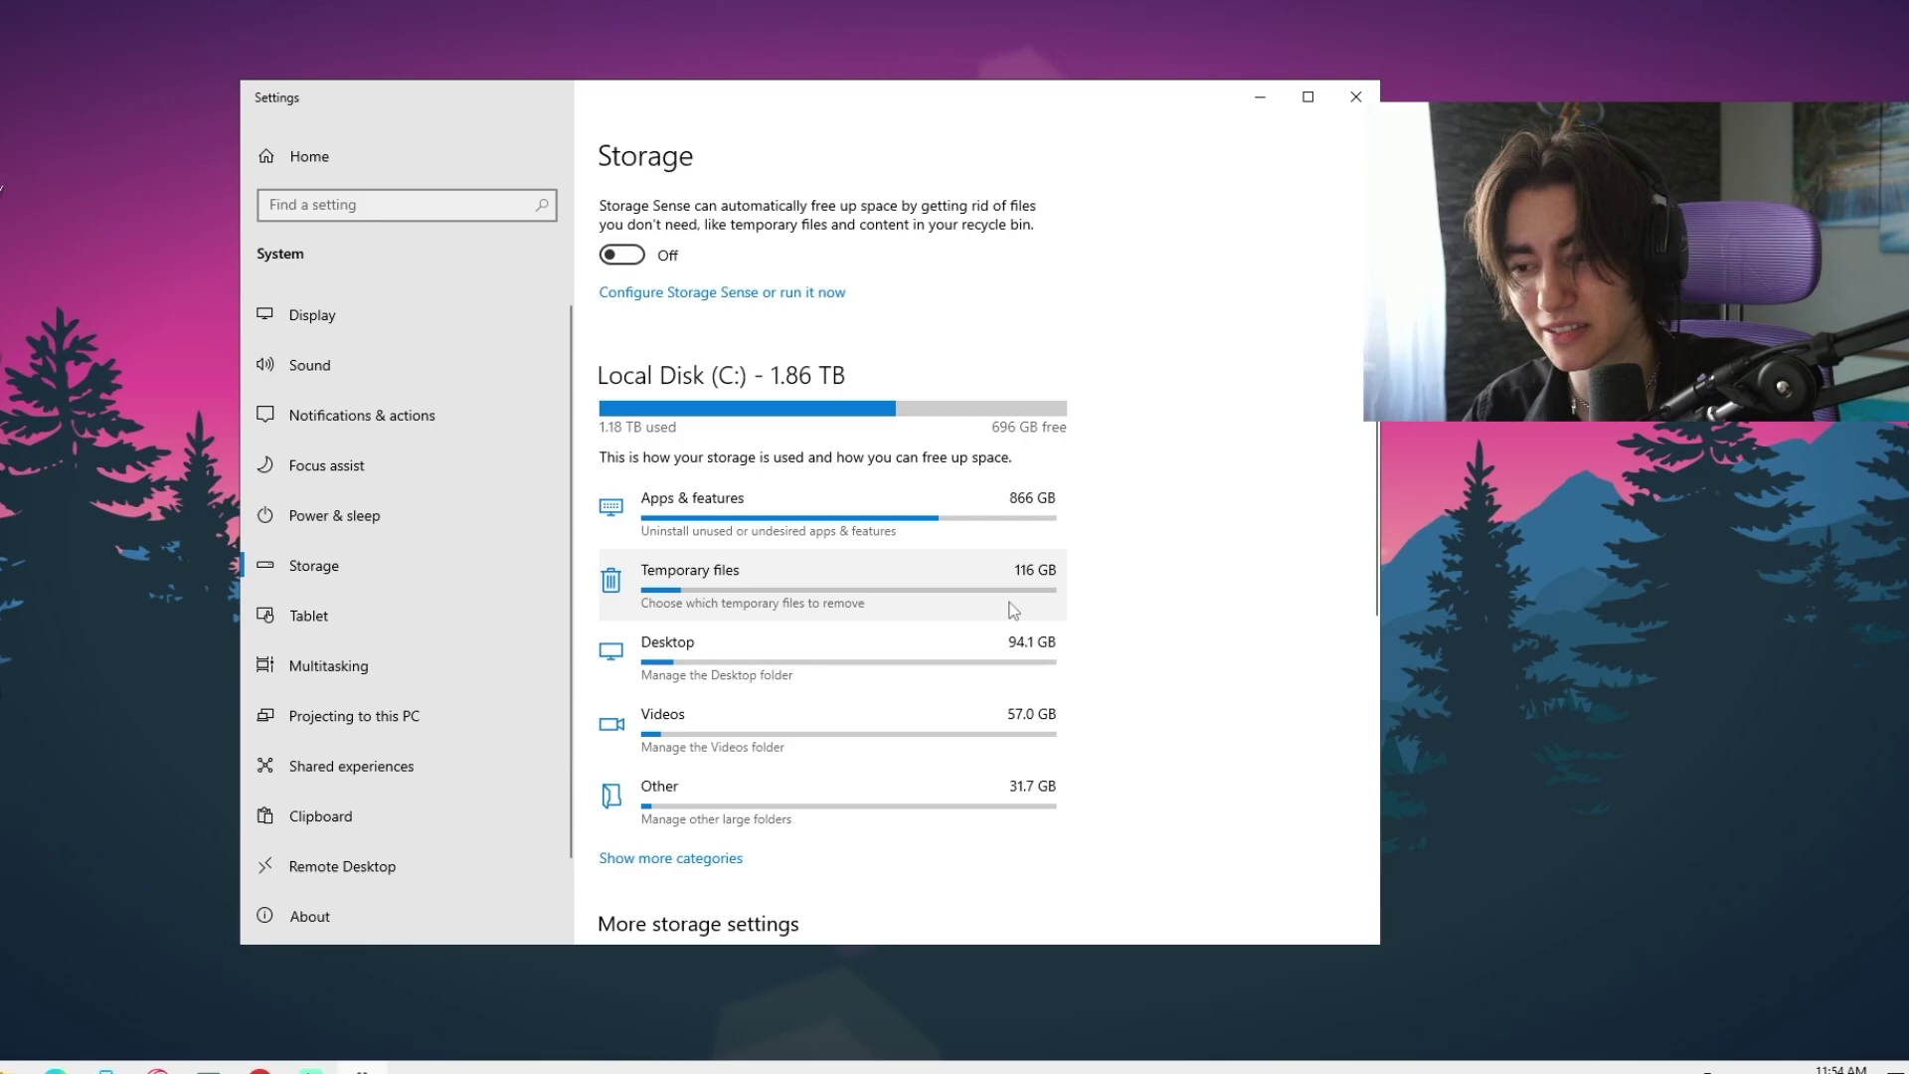
pyautogui.click(1013, 610)
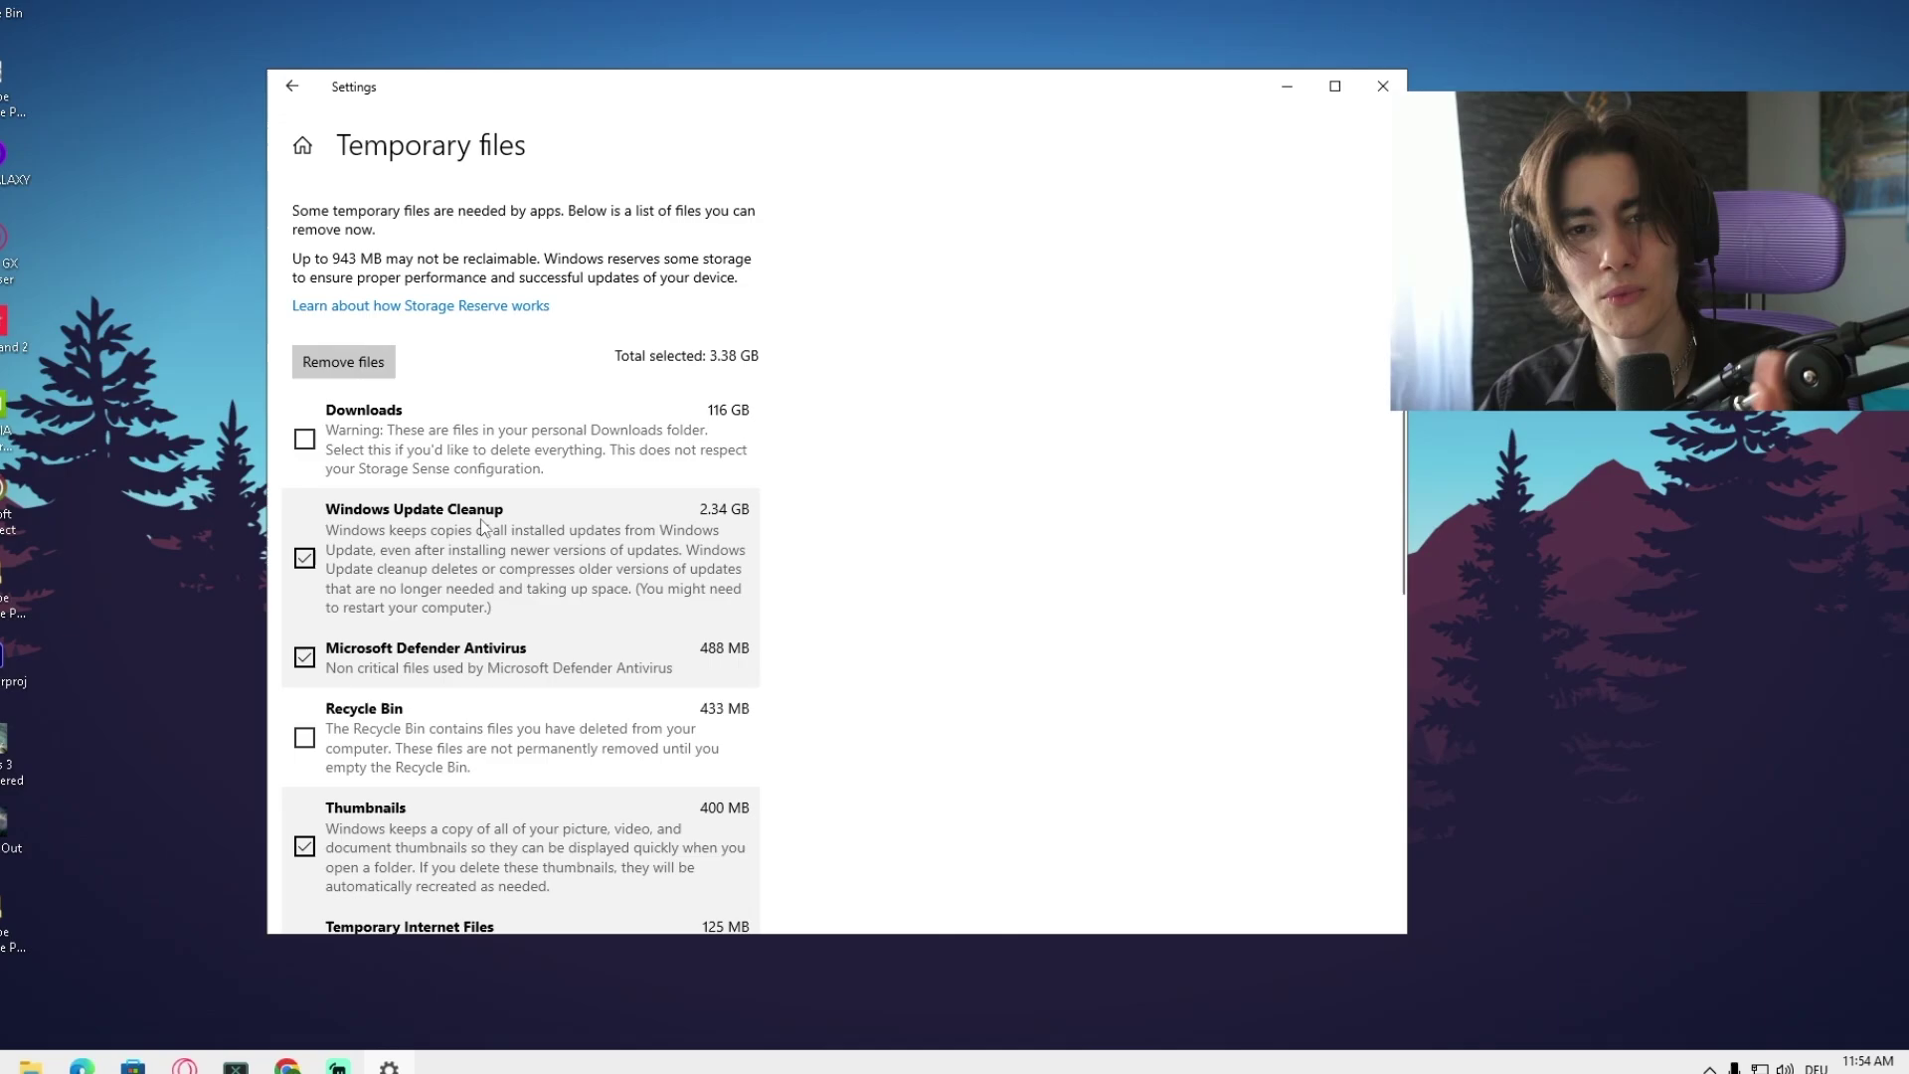
# Step: Tick Recycle Bin, Delivery Optimization Files and Downloads, bringing the selection to 120 GB
pyautogui.click(311, 745)
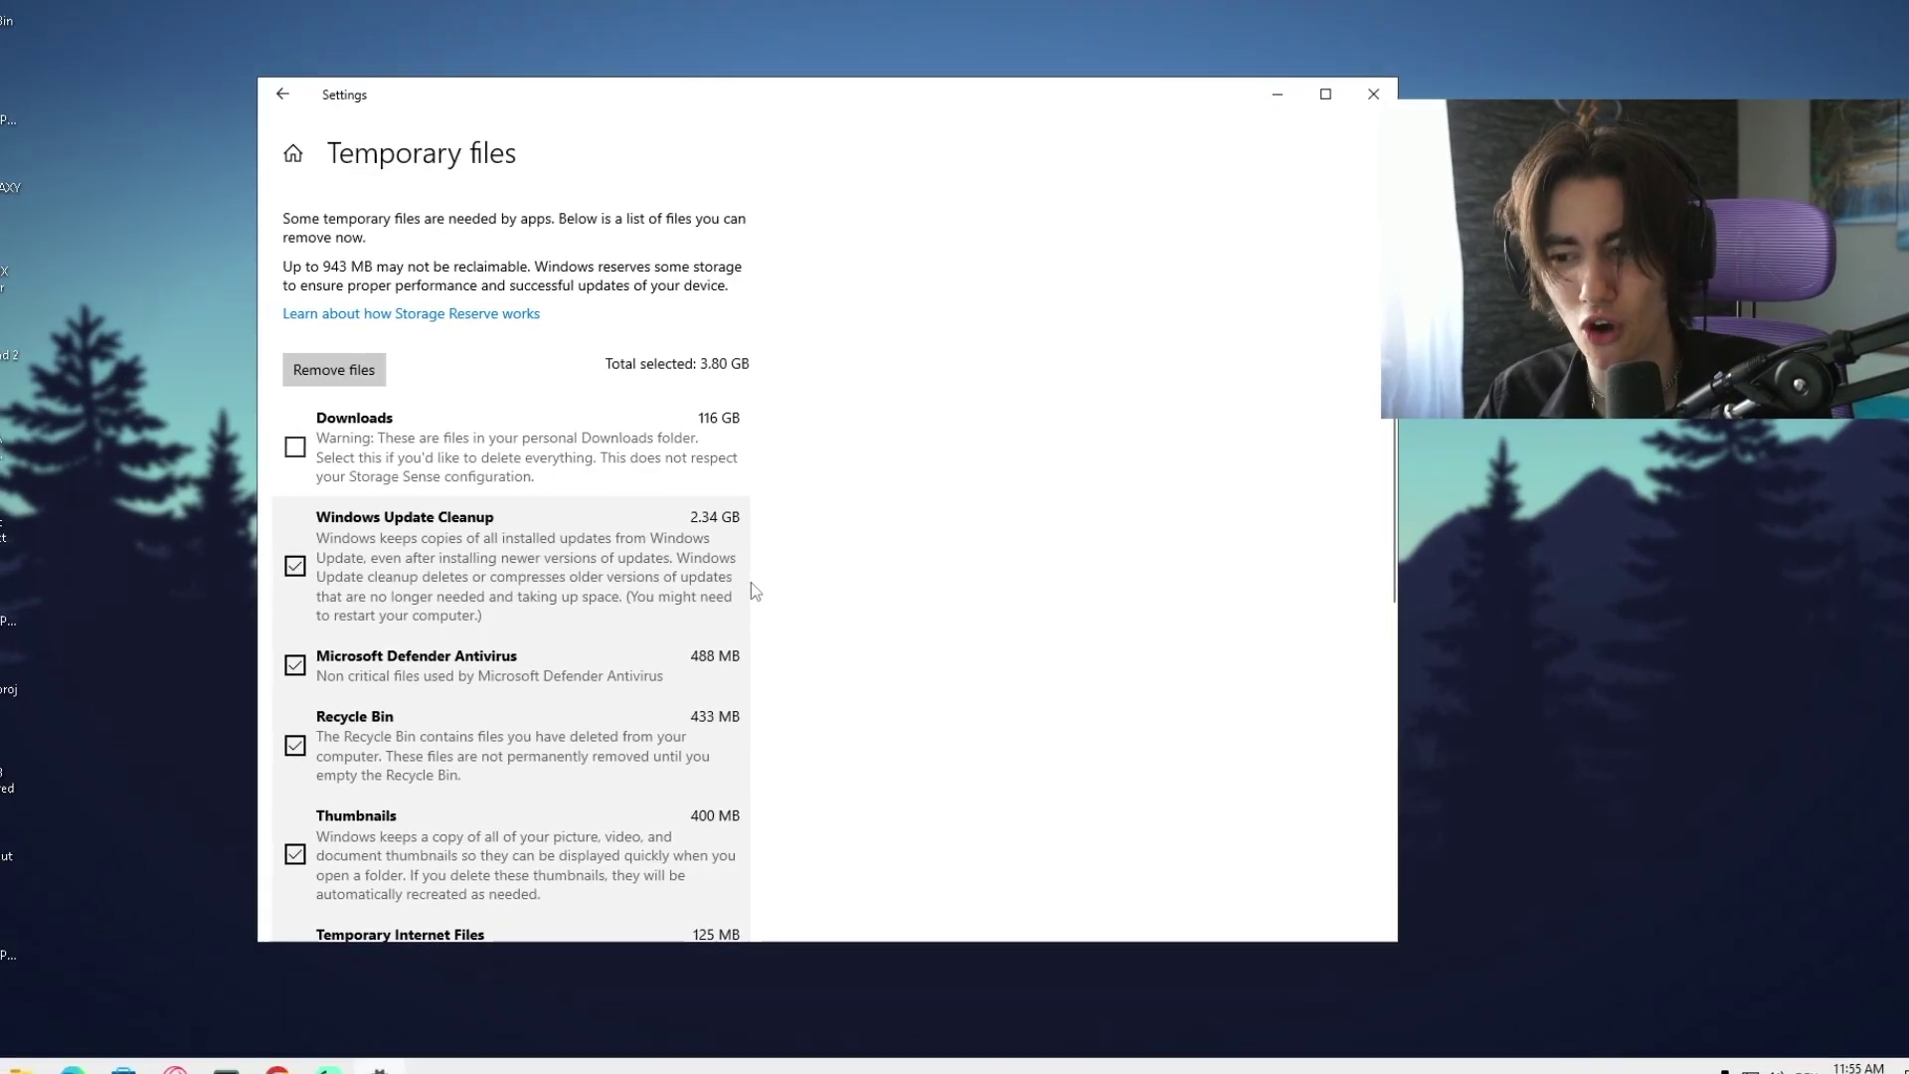
pyautogui.scroll(-5, 696, 636)
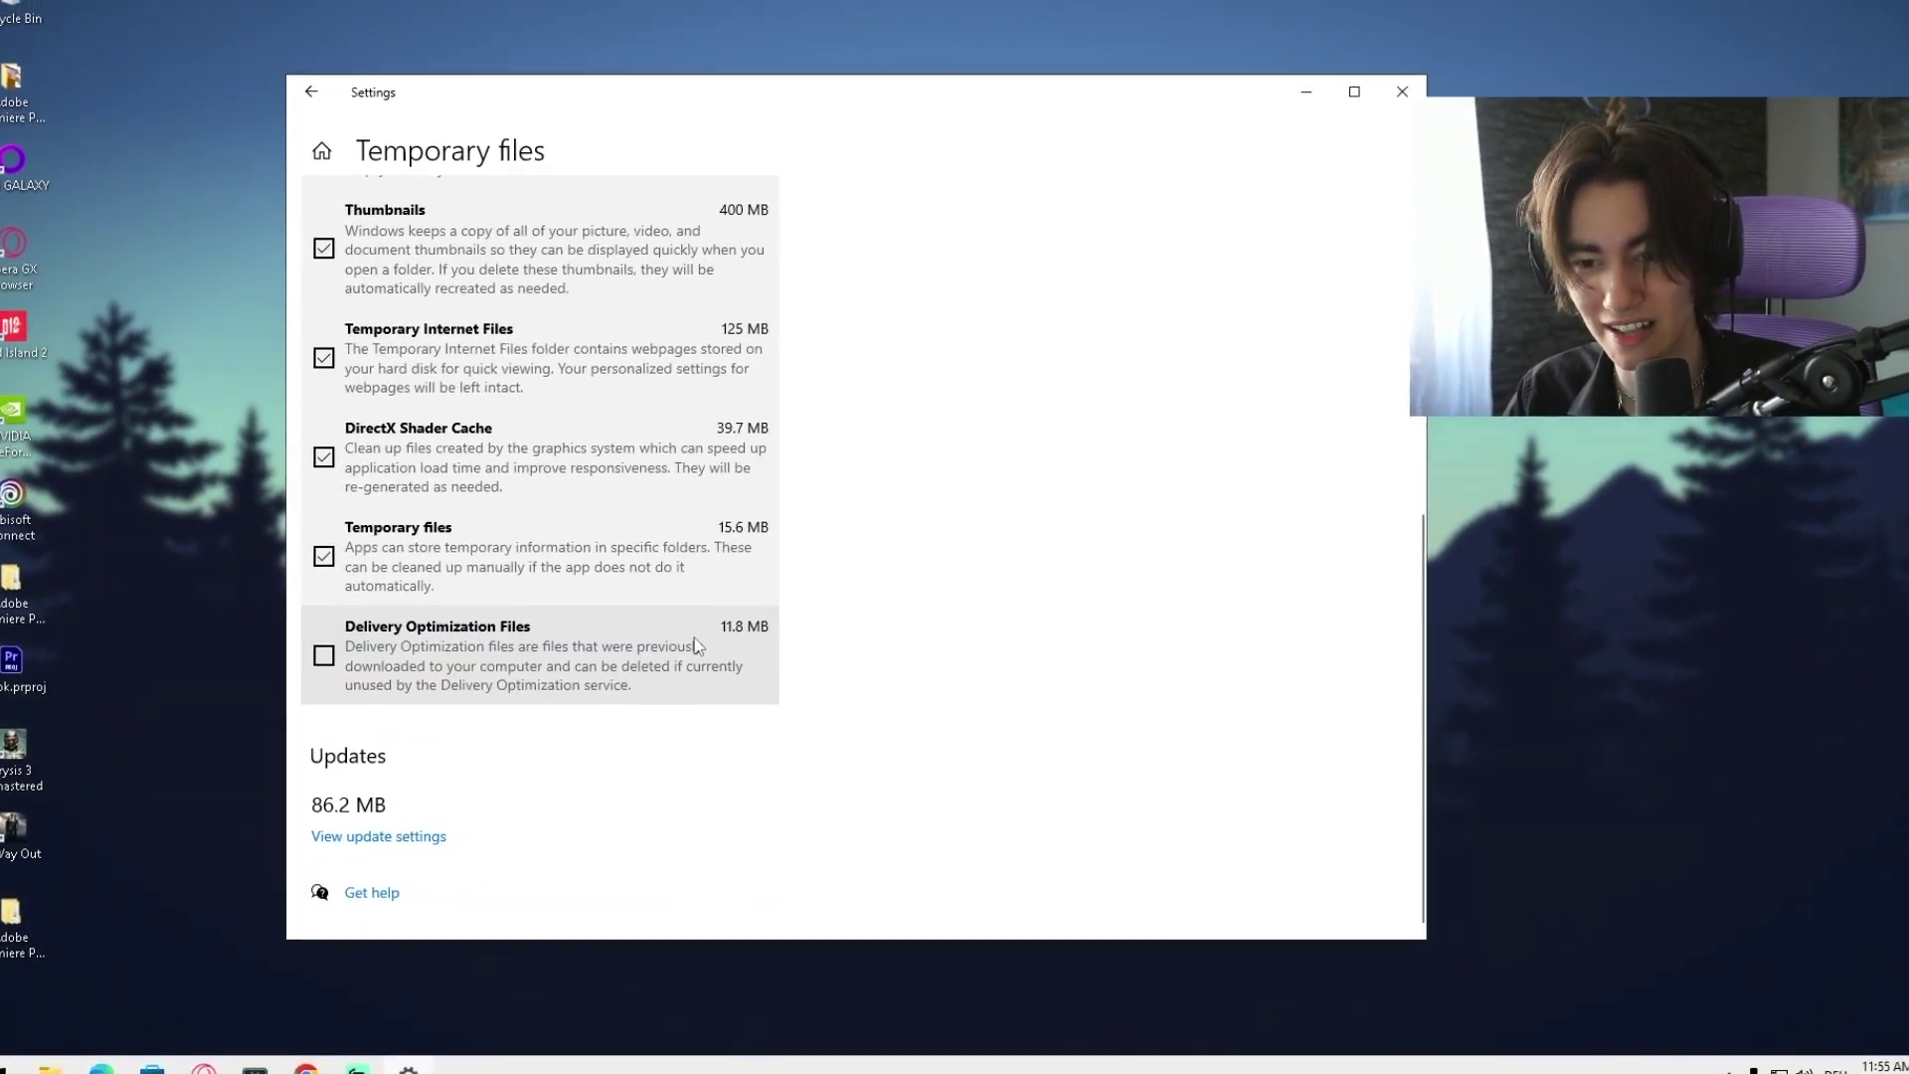
pyautogui.scroll(3, 596, 627)
pyautogui.scroll(-2, 499, 611)
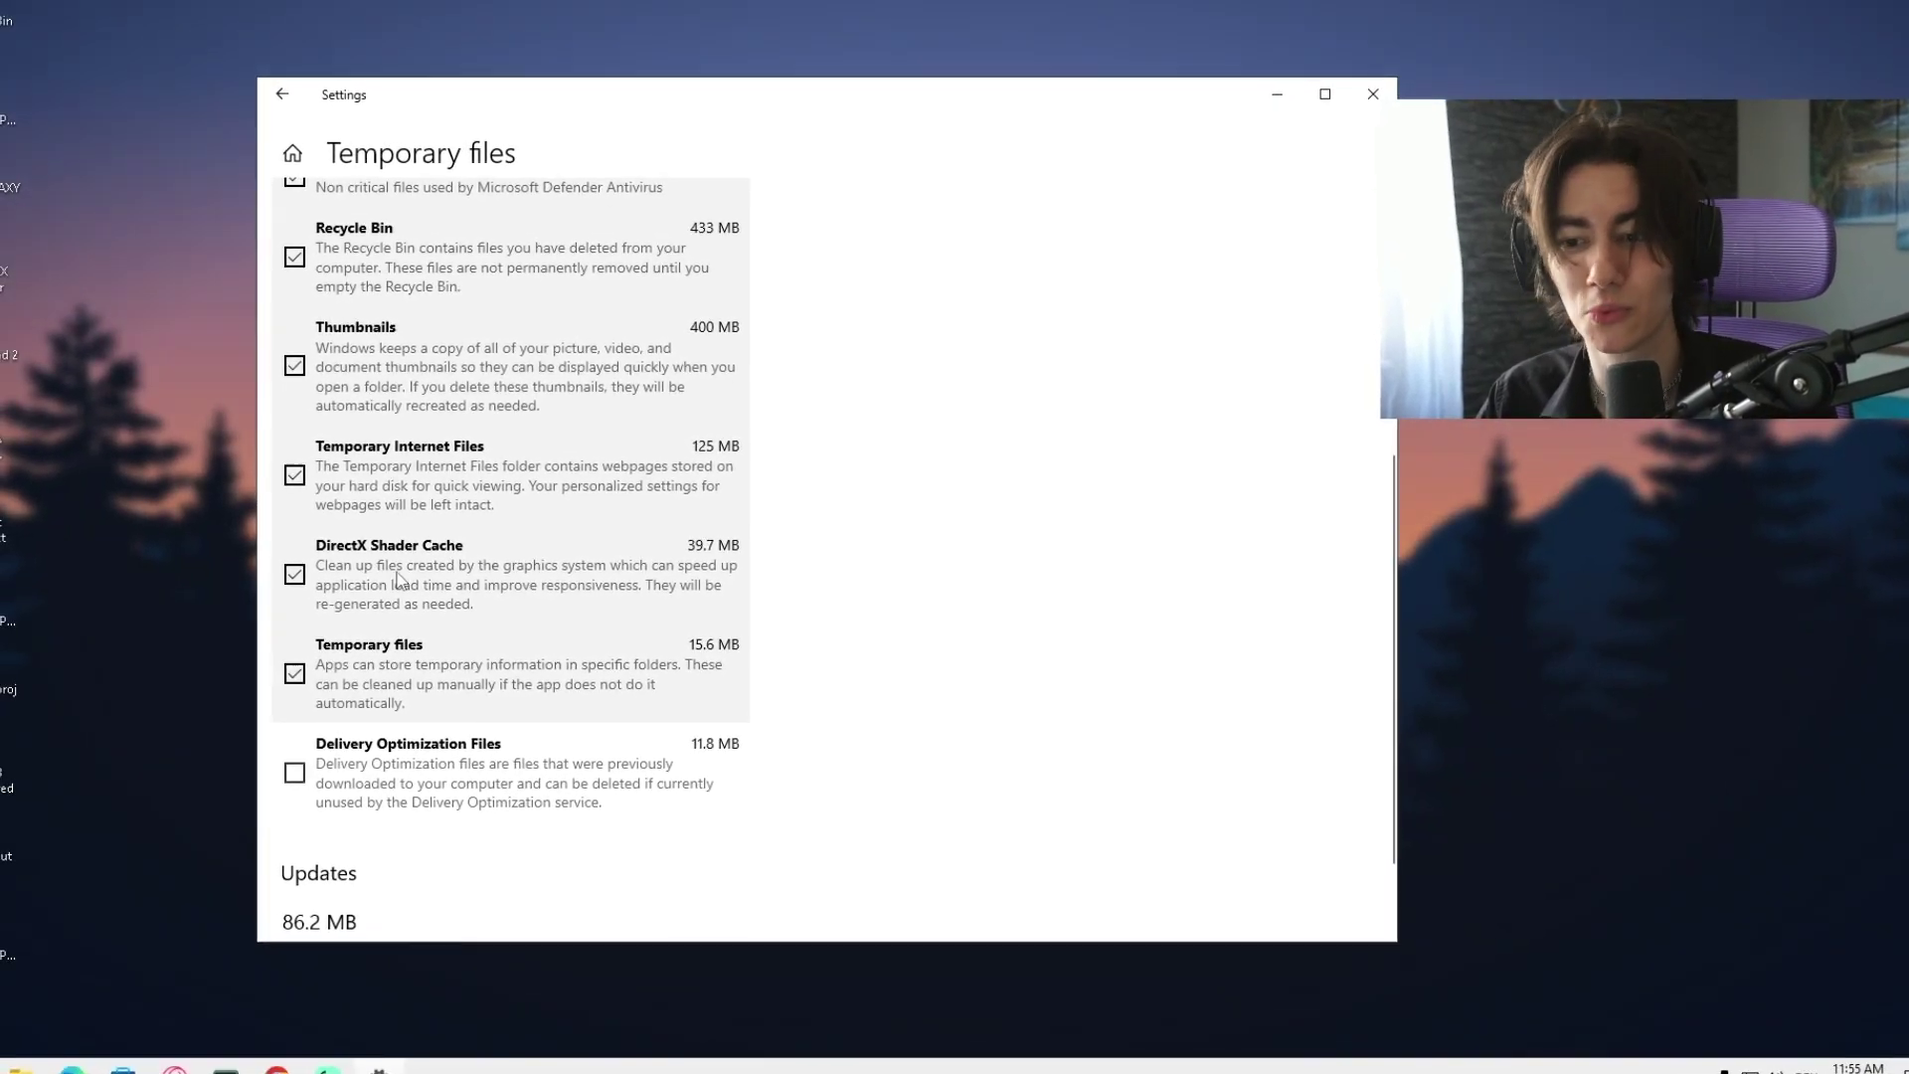
pyautogui.scroll(-2, 371, 596)
pyautogui.click(291, 672)
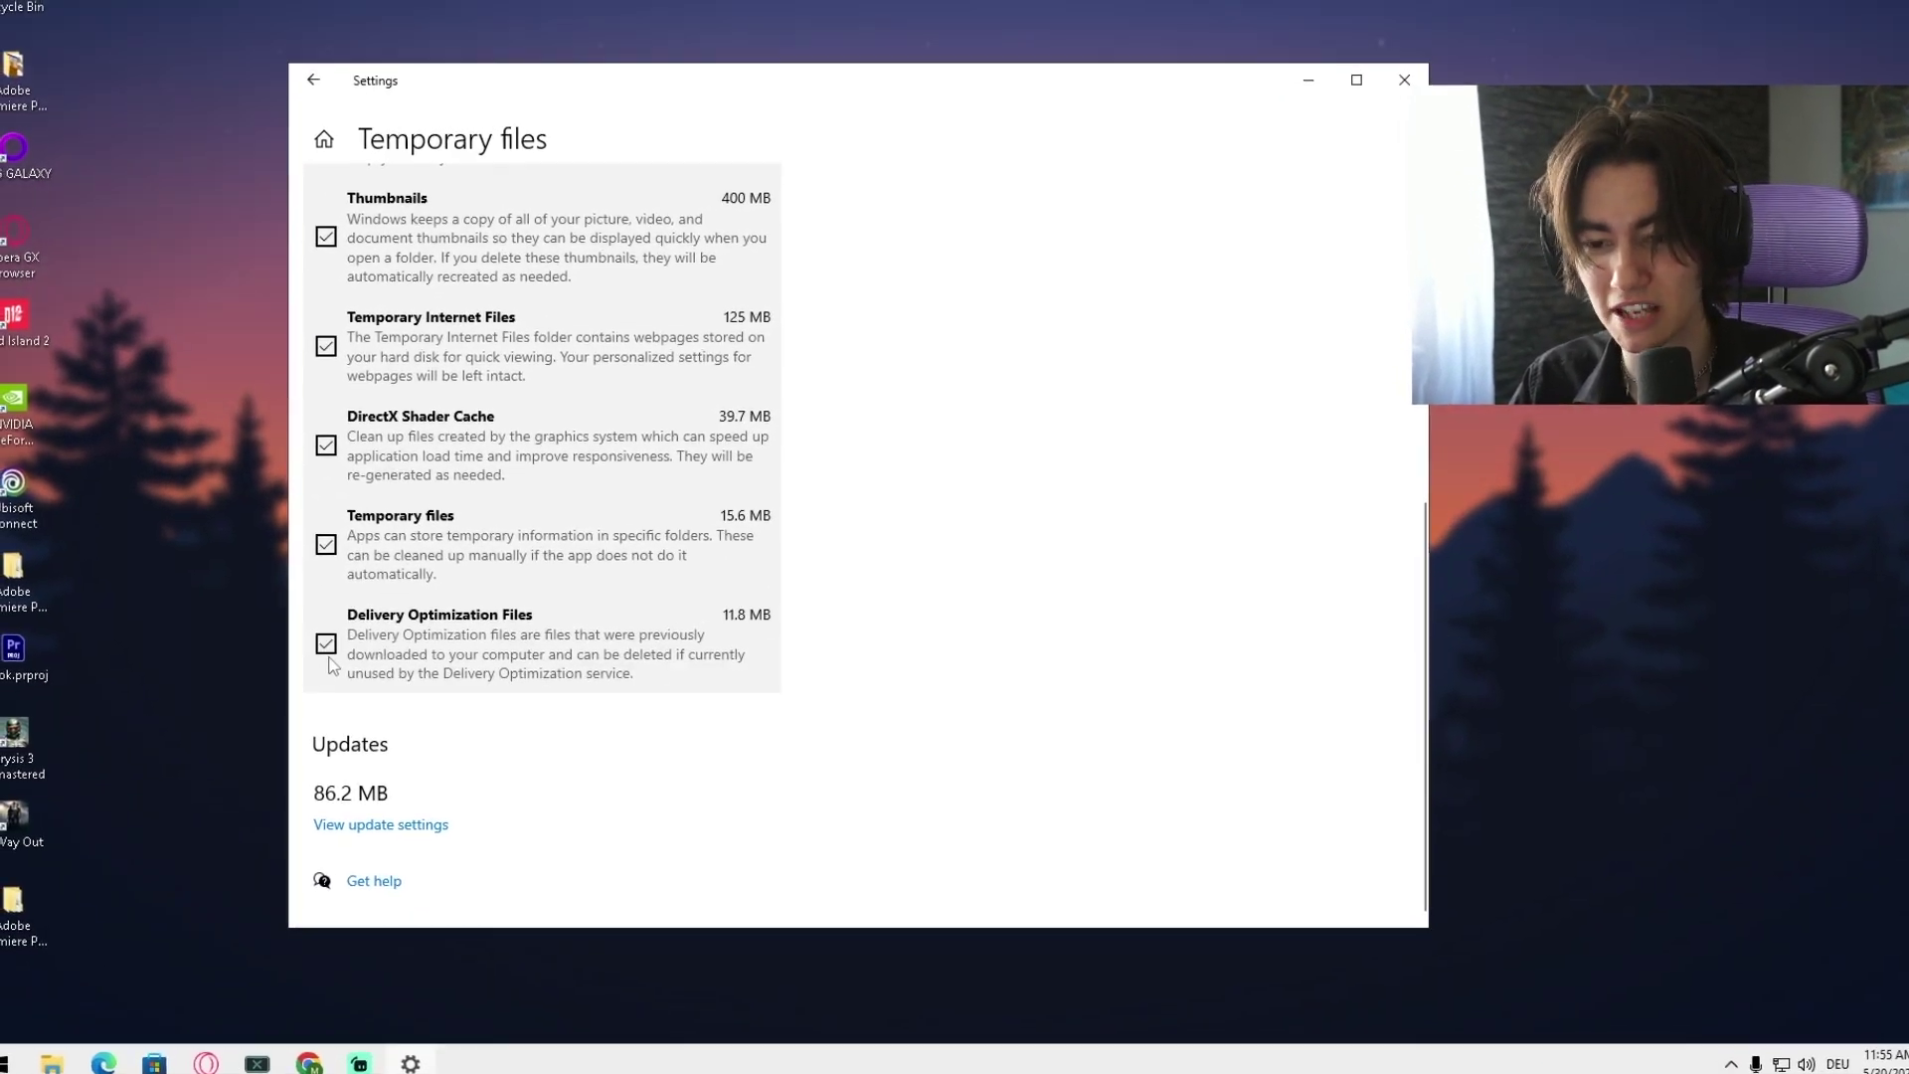
pyautogui.scroll(6, 392, 635)
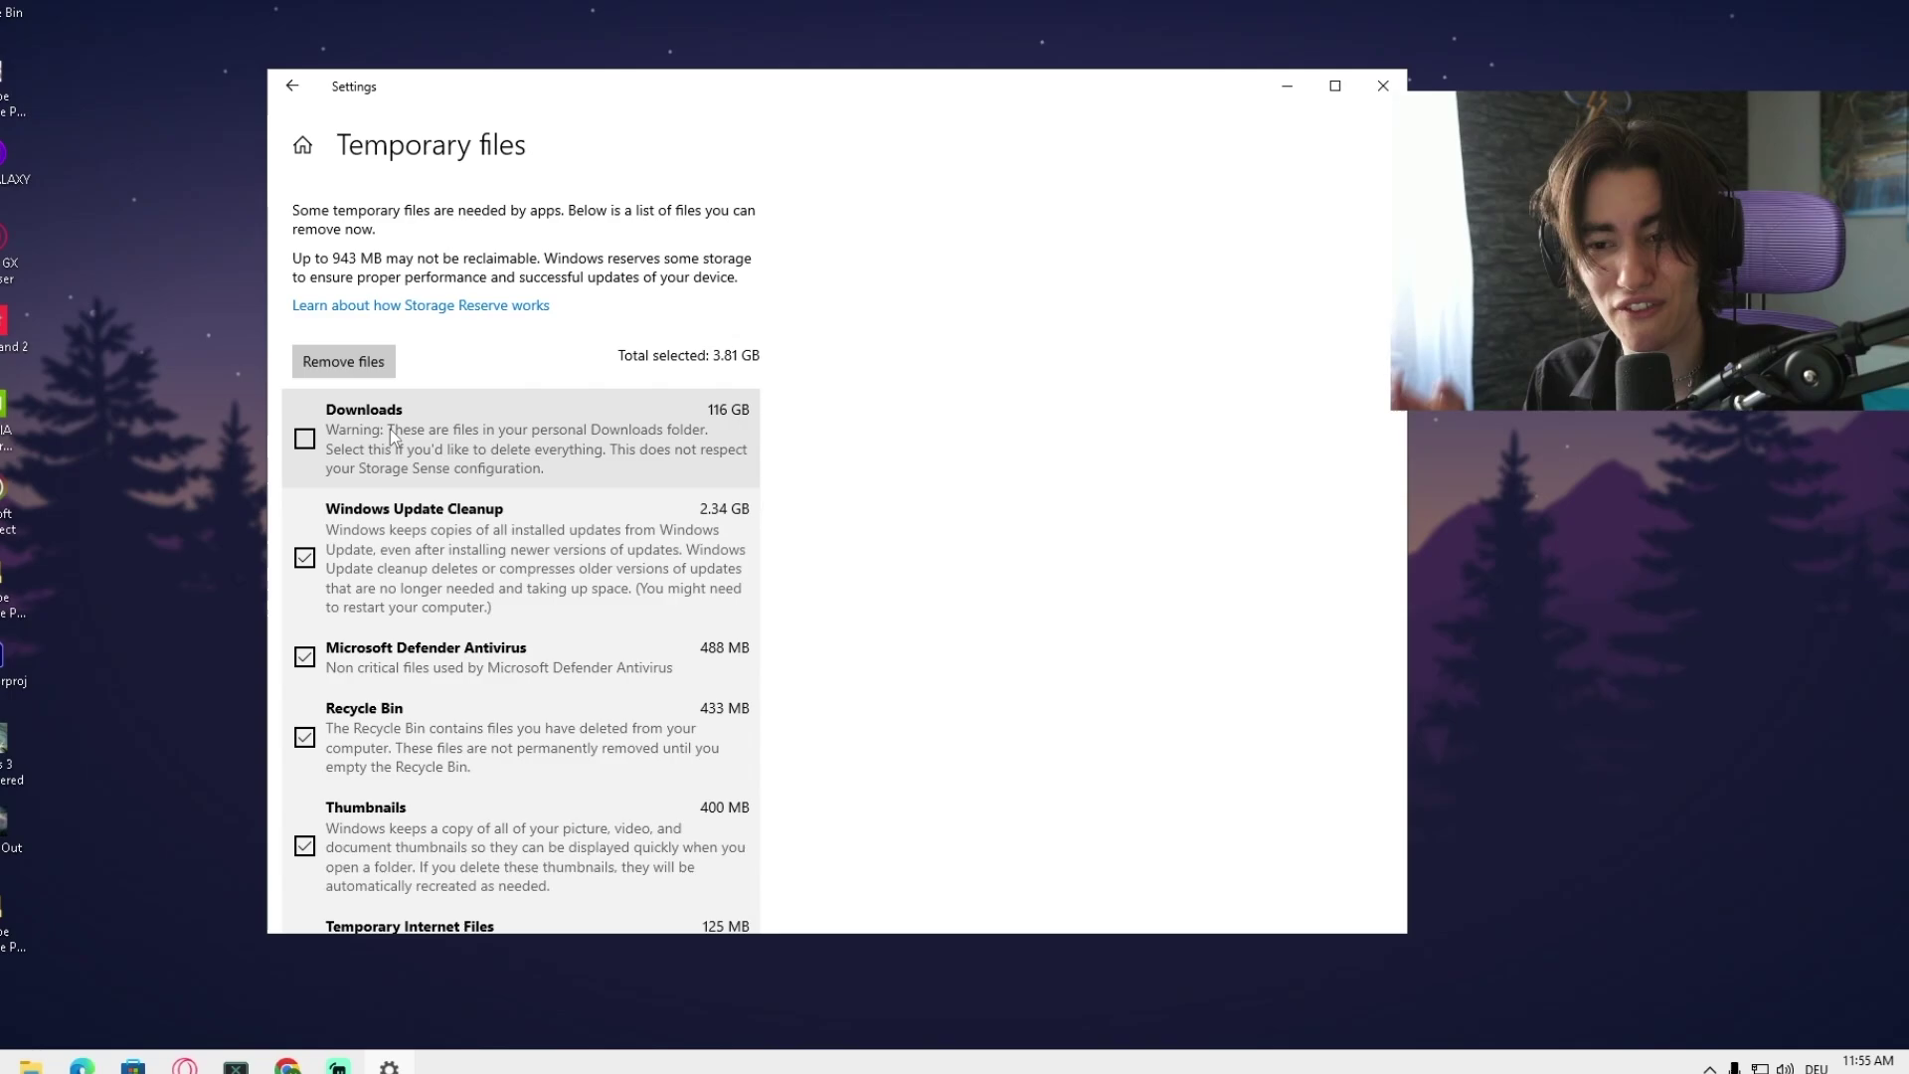
pyautogui.click(348, 449)
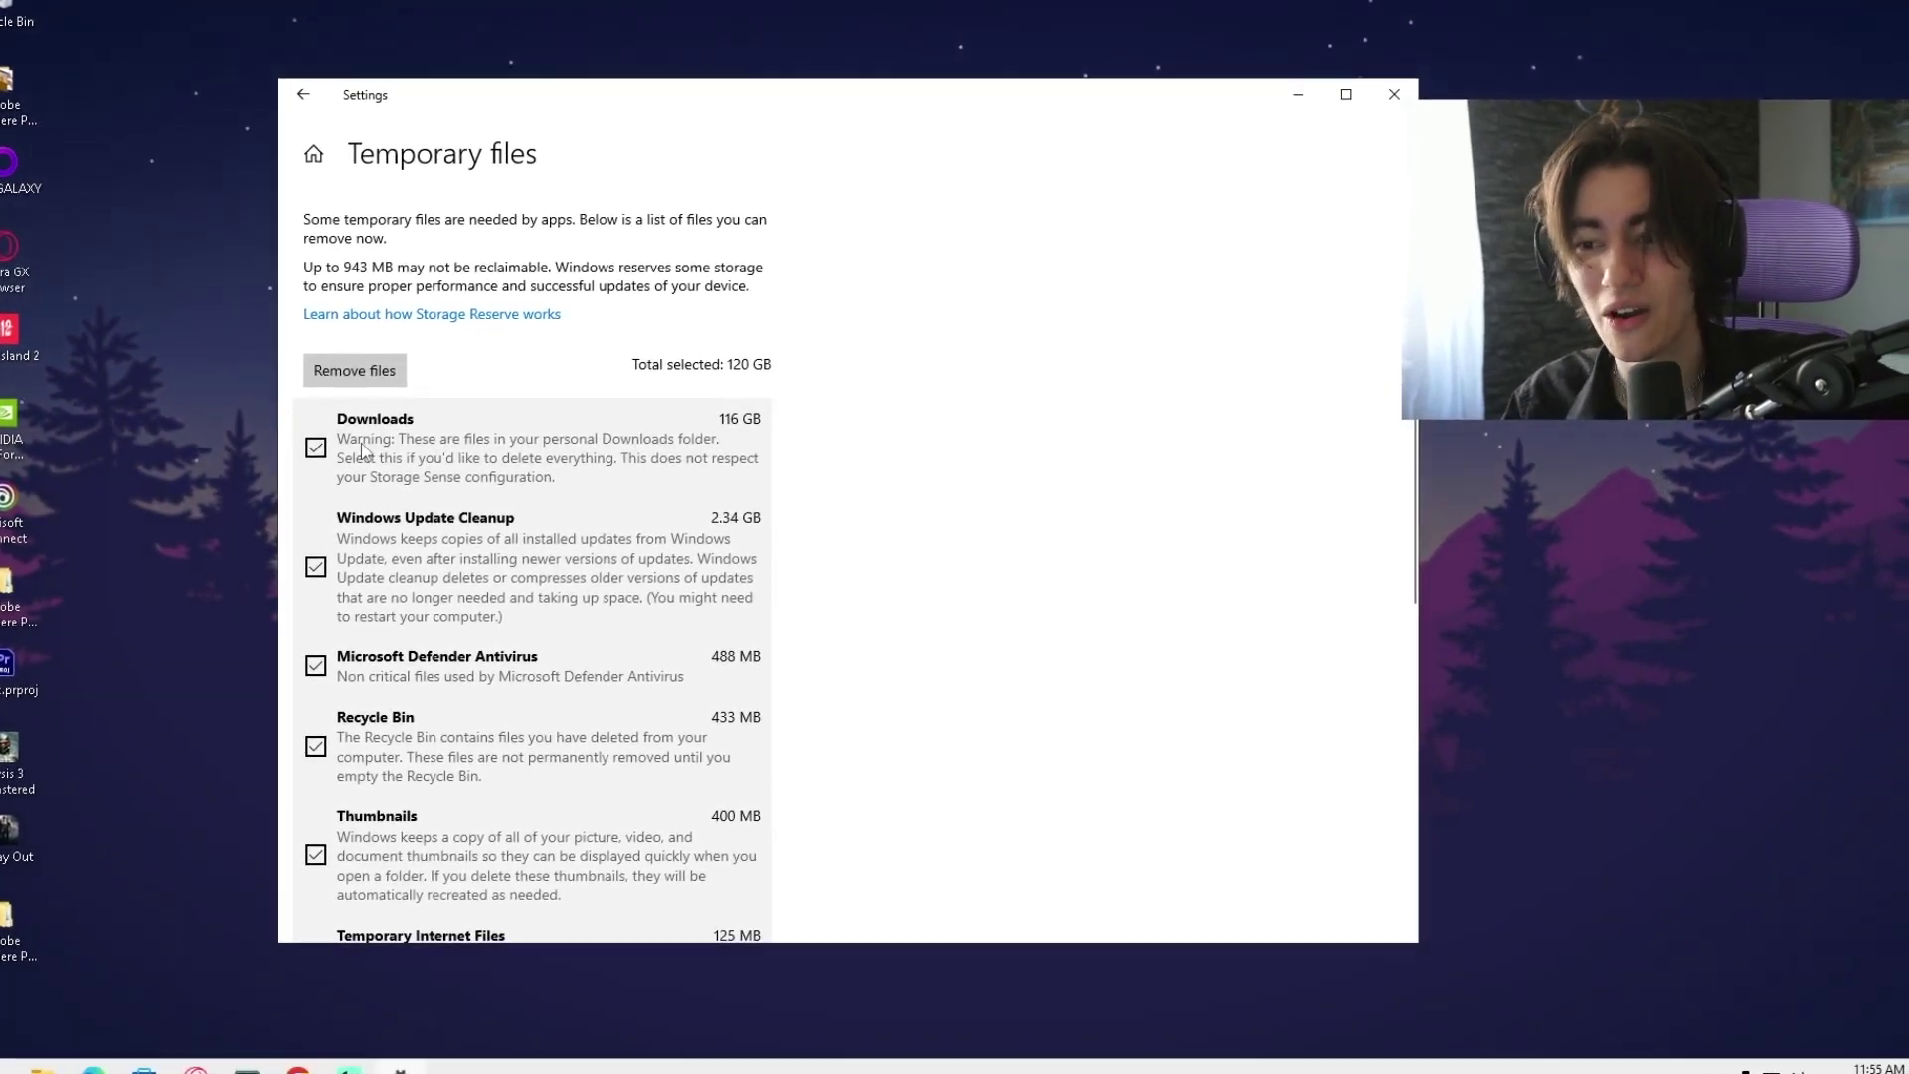